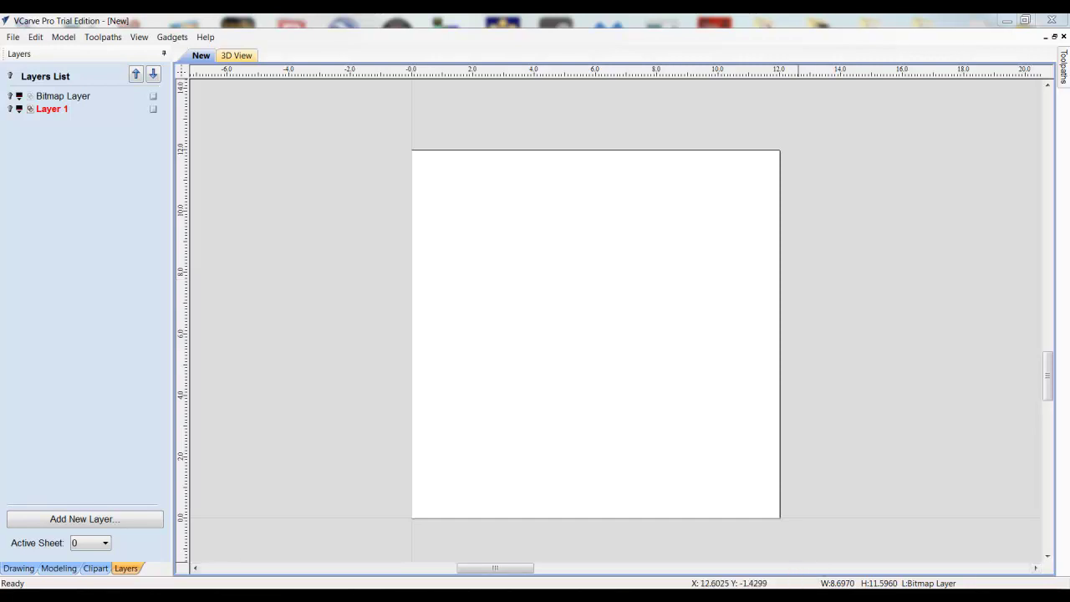
{"action": "left_click", "coordinate": [30, 569]}
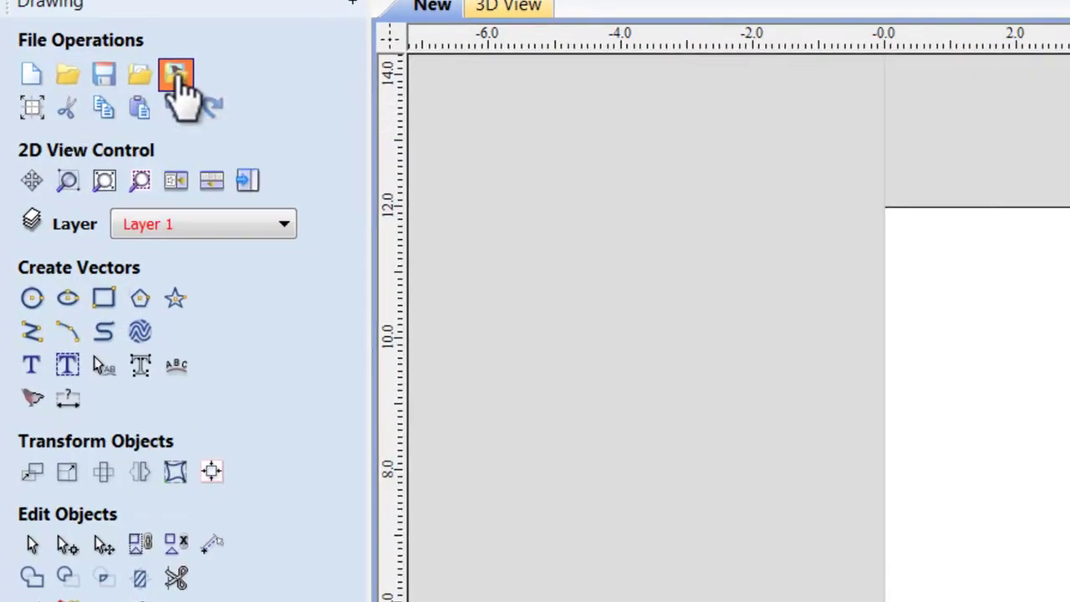
{"action": "left_click", "coordinate": [81, 87]}
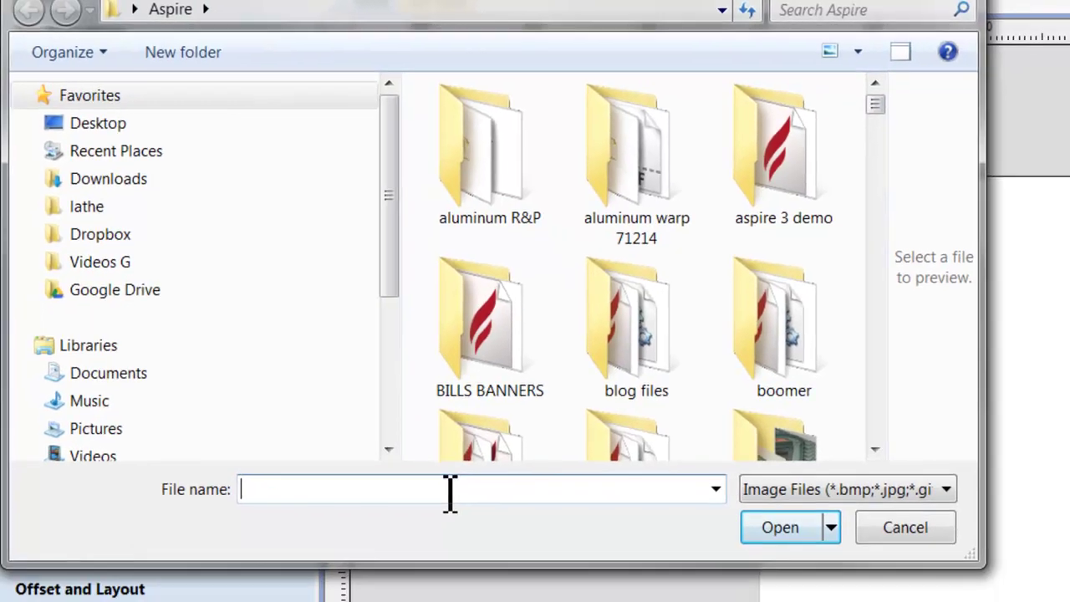
{"action": "type", "text": "flag"}
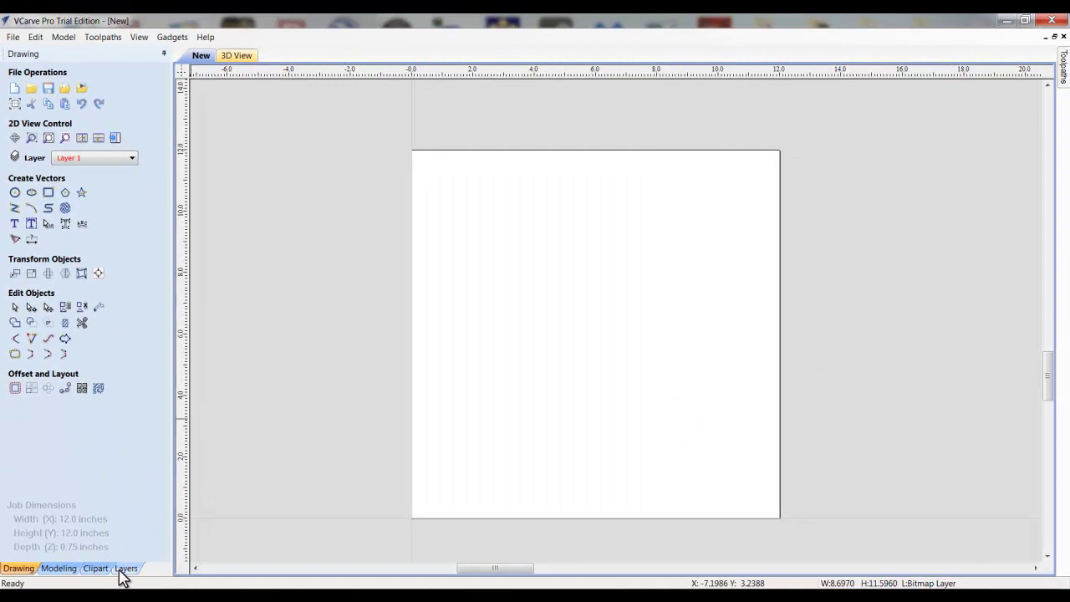
Turn on the visibility of the Bitmap Layer and deselect the helmet image.
{"action": "left_click", "coordinate": [125, 570]}
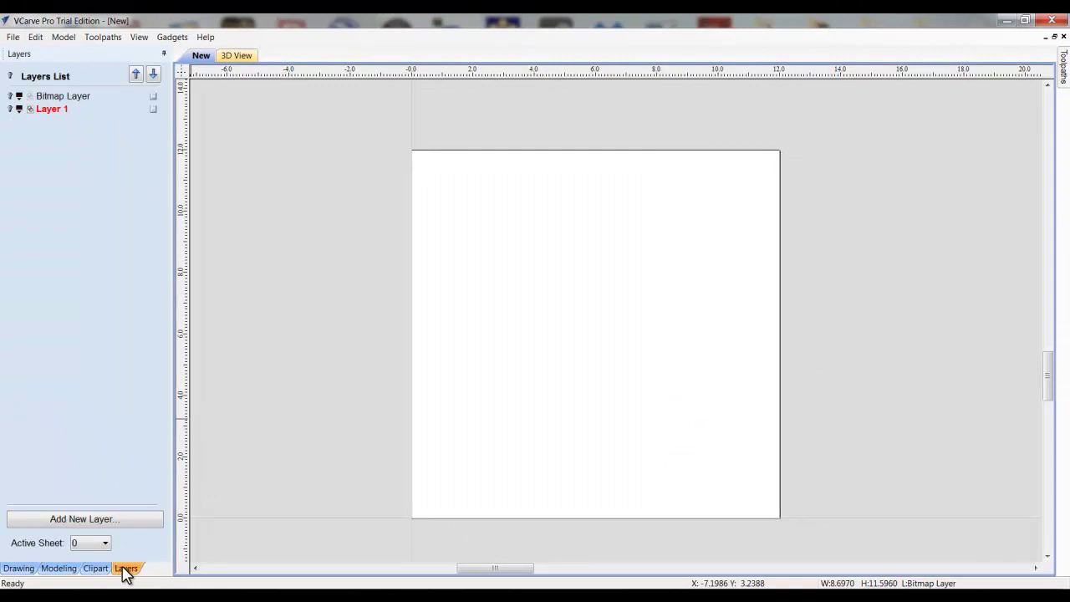
{"action": "left_click", "coordinate": [11, 96]}
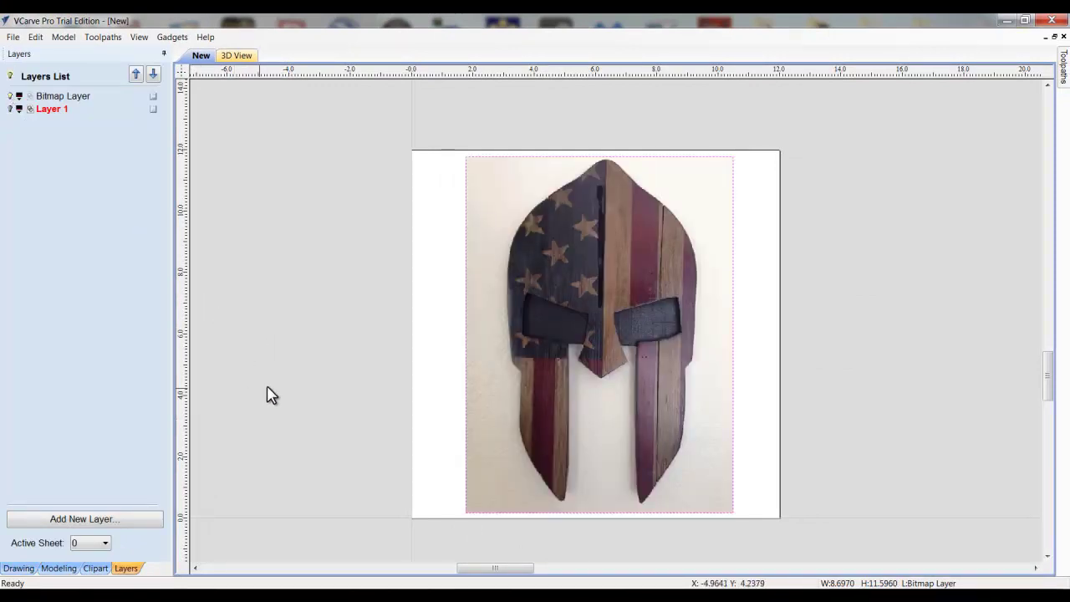
{"action": "left_click", "coordinate": [499, 494]}
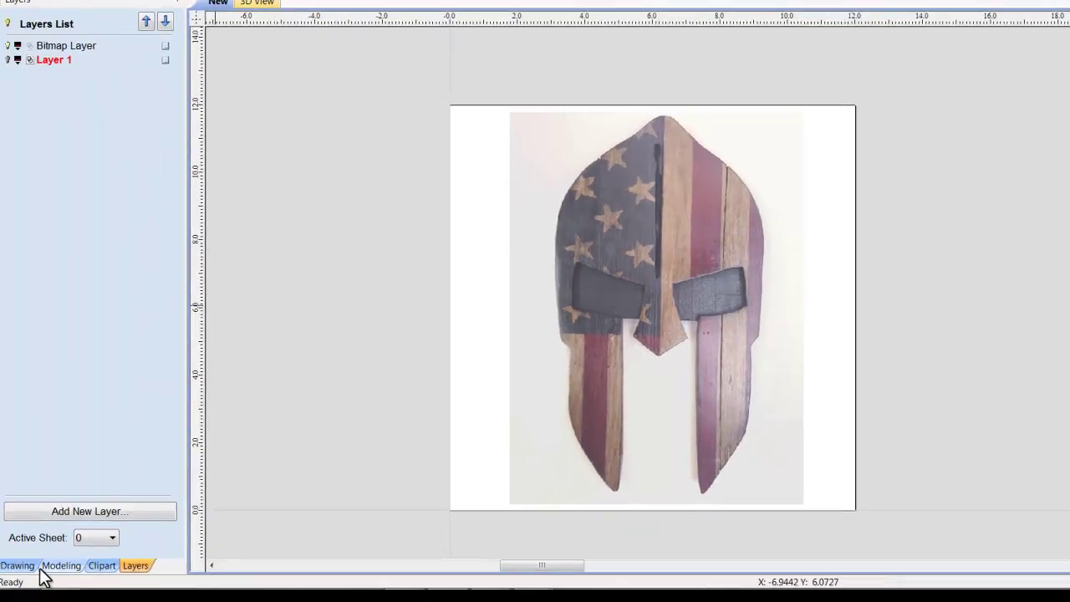
Preview a color trace of the helmet bitmap with 2 and 16 colors, and close the tracing tool without applying it.
{"action": "left_click", "coordinate": [18, 566]}
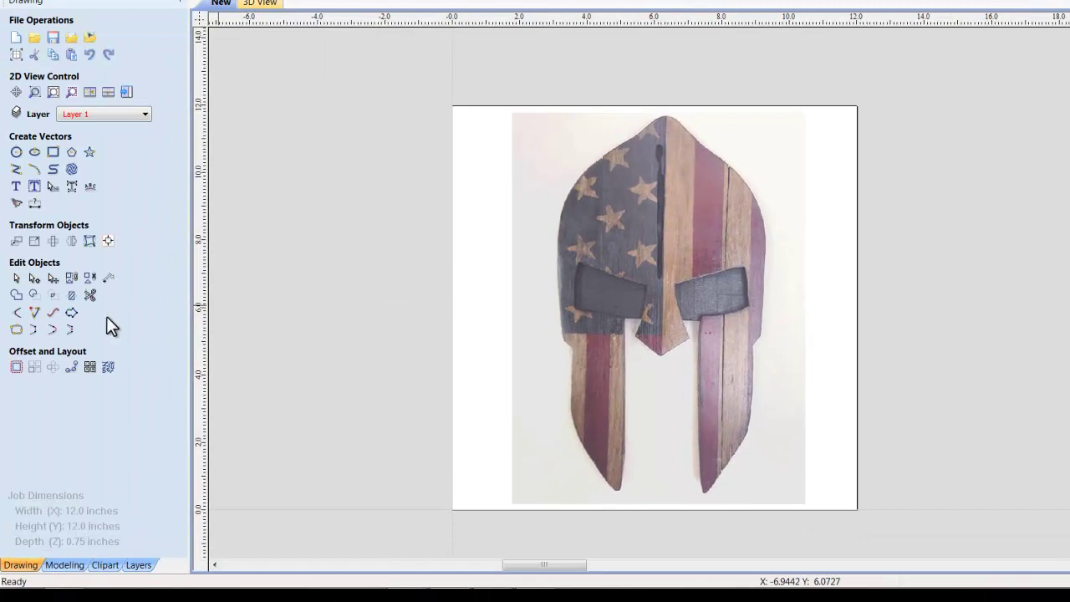
{"action": "left_click", "coordinate": [607, 349]}
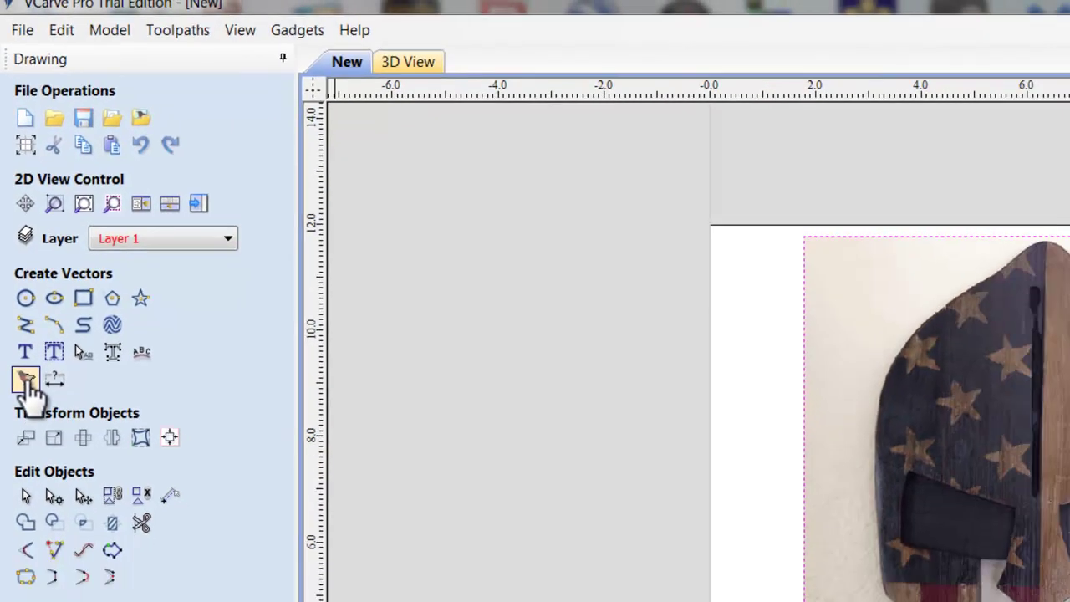
{"action": "left_click", "coordinate": [29, 432]}
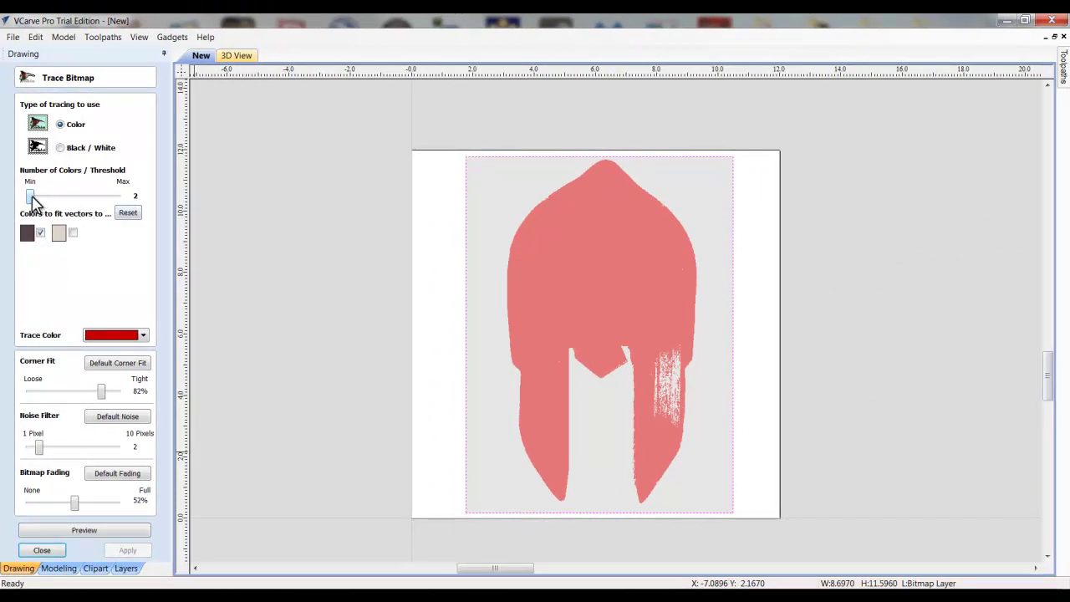
{"action": "left_click_drag", "start_coordinate": [30, 196], "coordinate": [117, 196]}
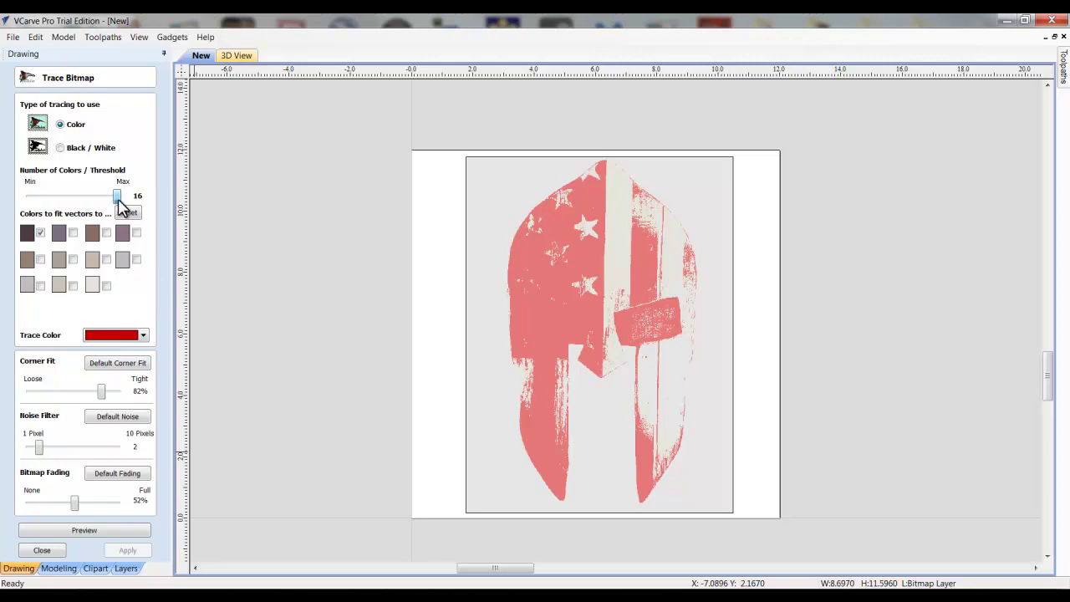
{"action": "left_click_drag", "start_coordinate": [118, 201], "coordinate": [21, 200]}
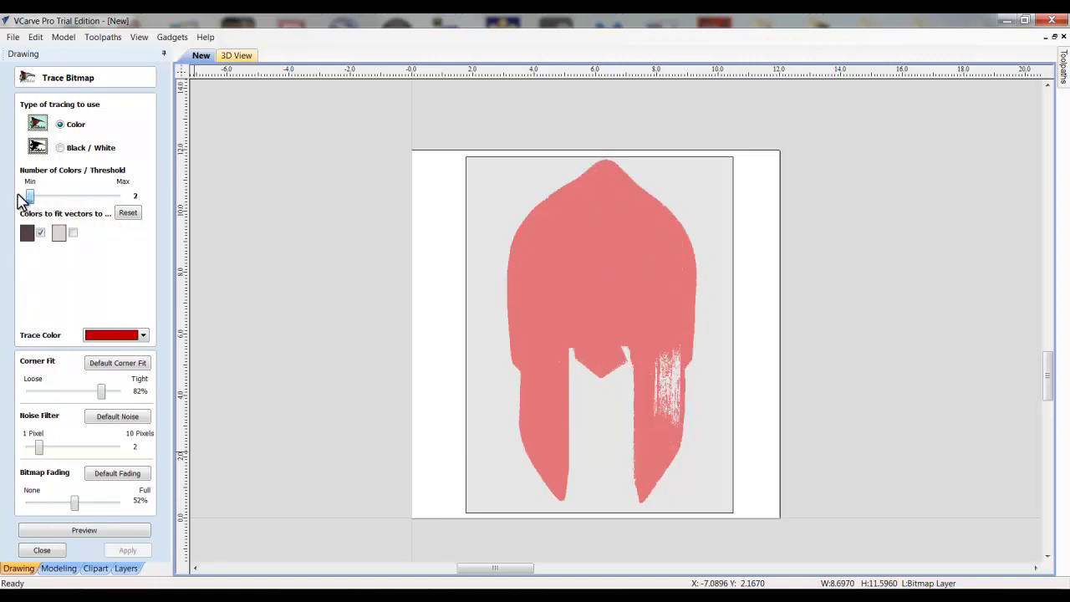
{"action": "left_click_drag", "start_coordinate": [22, 200], "coordinate": [118, 197]}
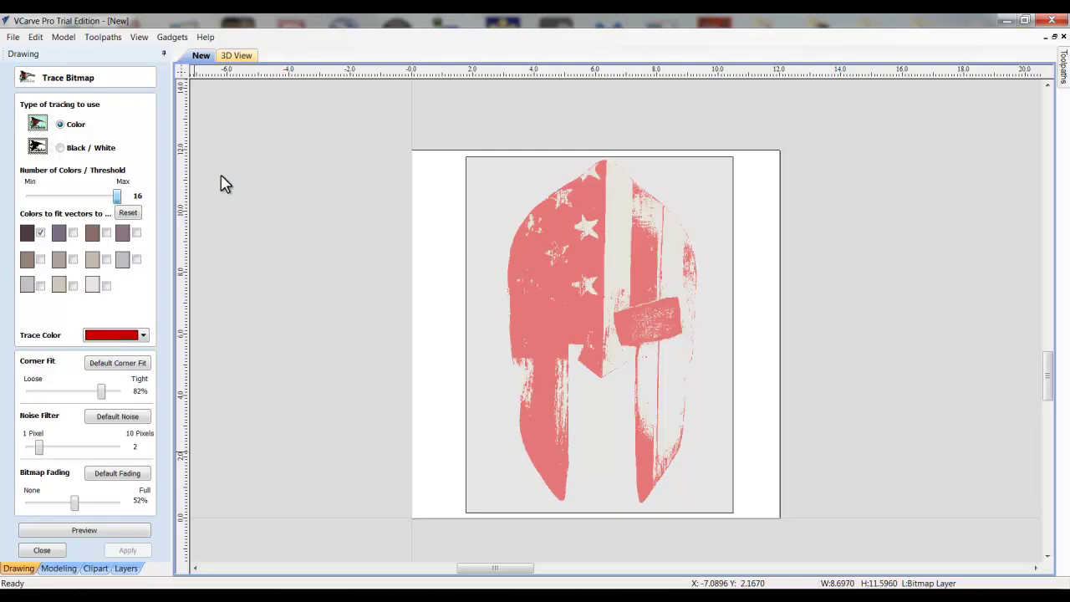
{"action": "left_click", "coordinate": [42, 550]}
Turn on the visibility of Layer 1, which holds the traced helmet outline.
{"action": "left_click", "coordinate": [127, 568]}
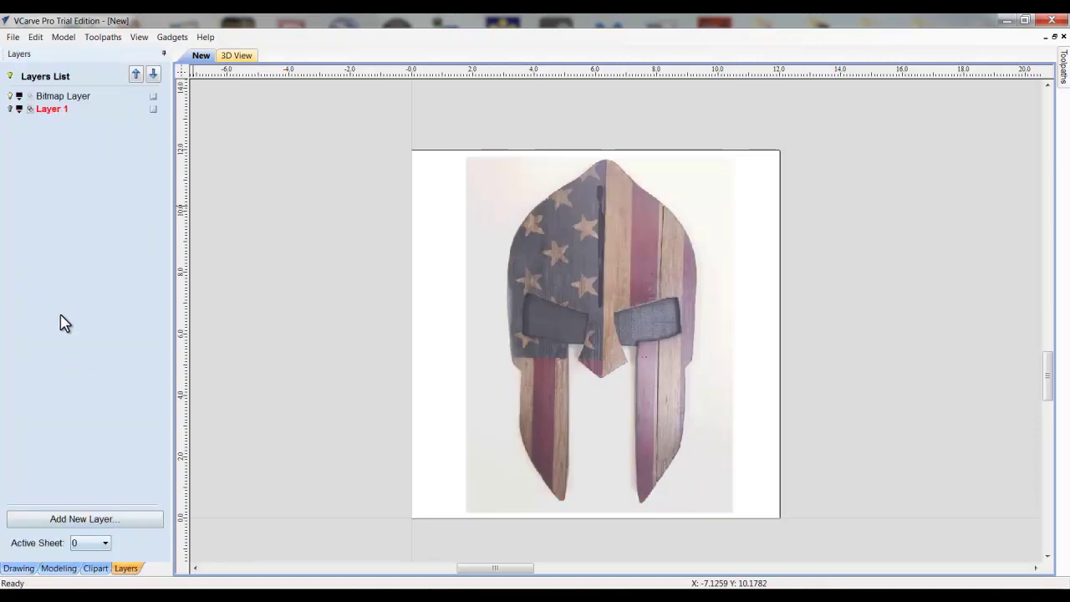
{"action": "left_click", "coordinate": [10, 108]}
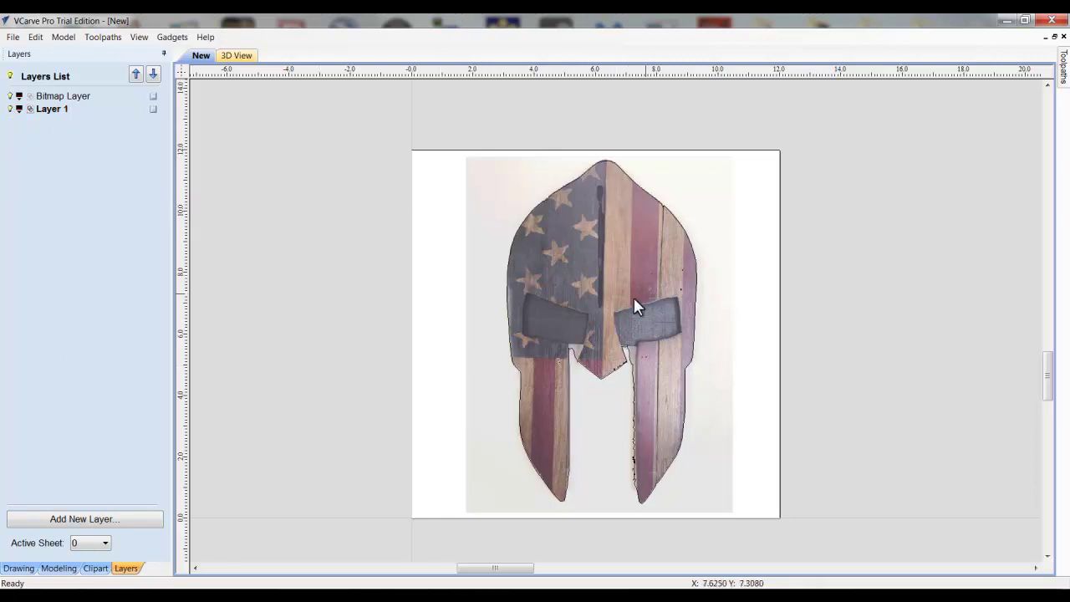
{"action": "left_click", "coordinate": [15, 97]}
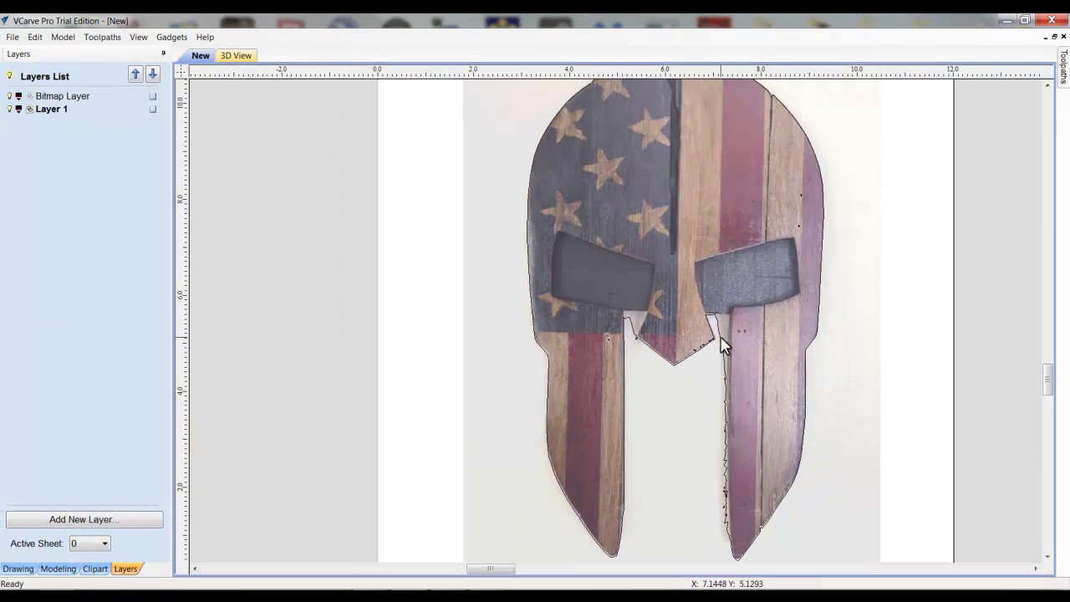
Node-edit the traced helmet outline, try moving a point on the jagged inner edge of the right cheek piece, and undo the move.
{"action": "left_click", "coordinate": [25, 569]}
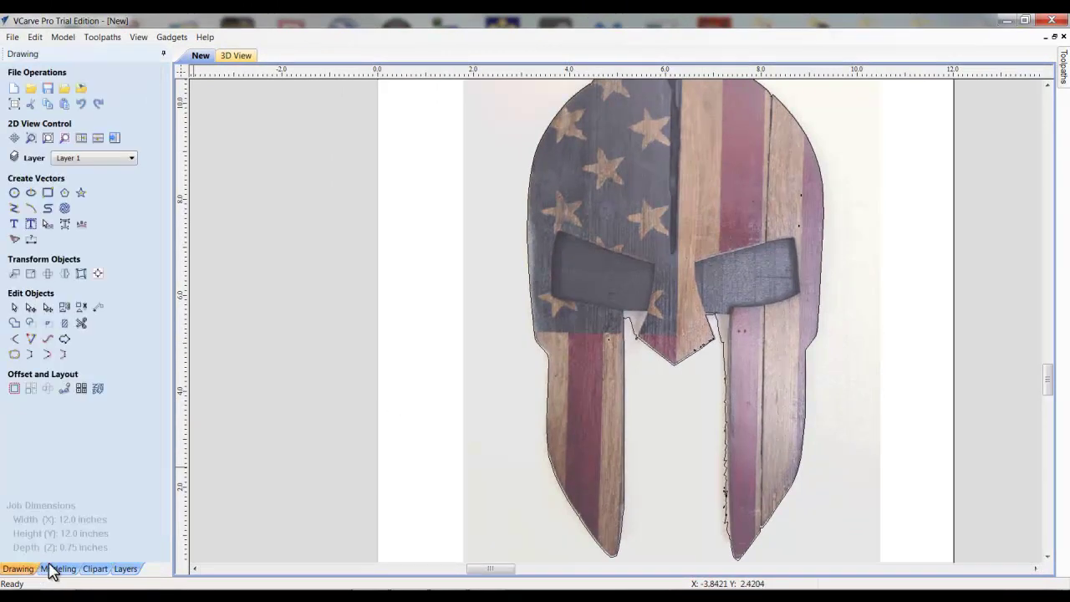
{"action": "left_click", "coordinate": [722, 341]}
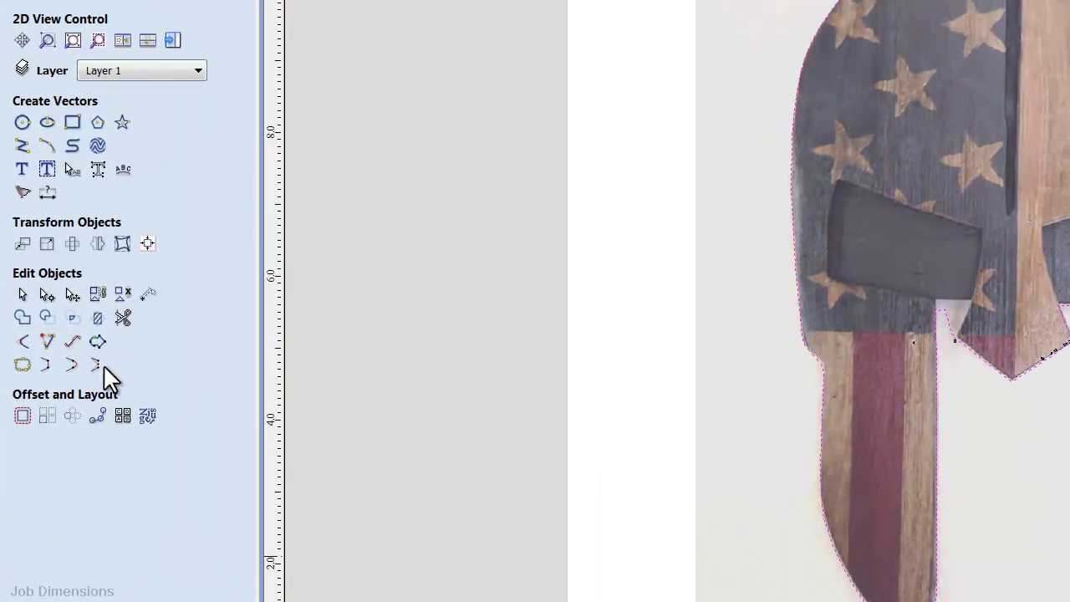
{"action": "left_click", "coordinate": [47, 294]}
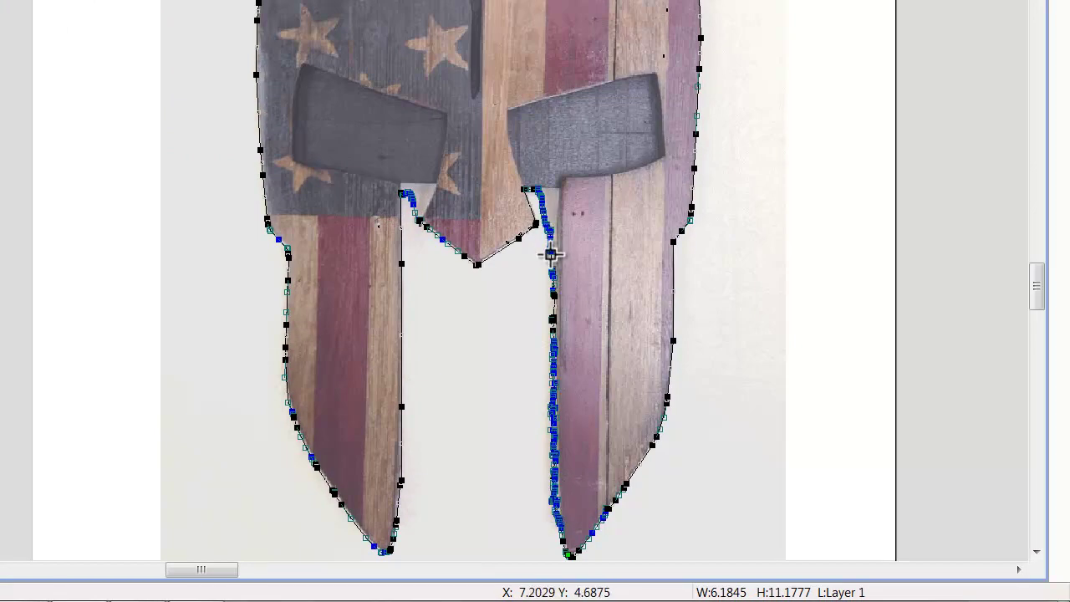
{"action": "left_click_drag", "start_coordinate": [550, 252], "coordinate": [593, 251]}
{"action": "key", "text": "ctrl+z"}
{"action": "left_click_drag", "start_coordinate": [544, 159], "coordinate": [573, 548]}
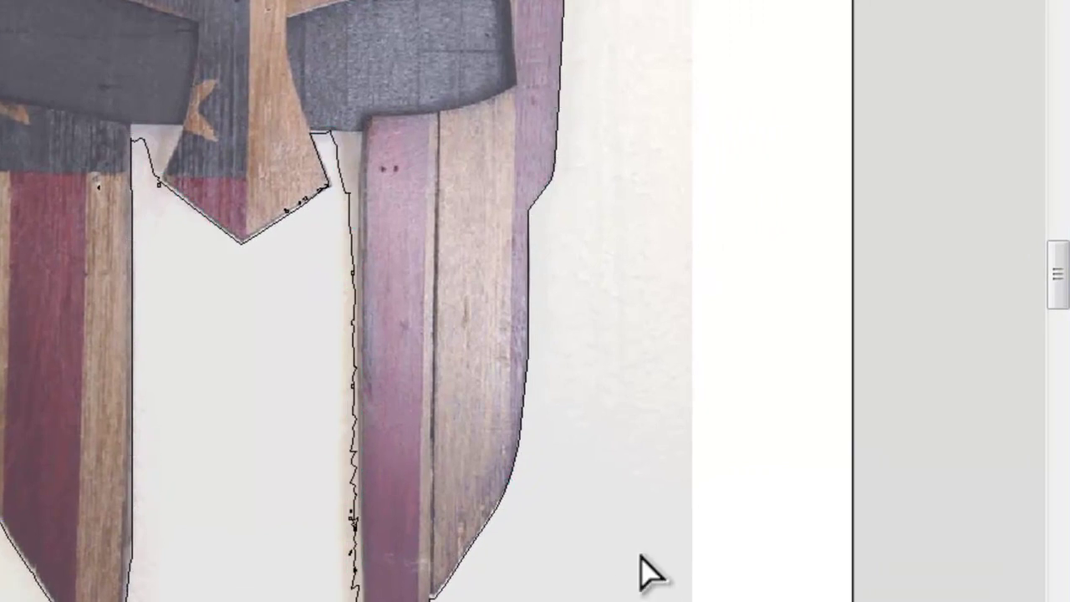
Show the node editing options for a point on the inner edge of the helmet's right cheek piece.
{"action": "left_click", "coordinate": [351, 241]}
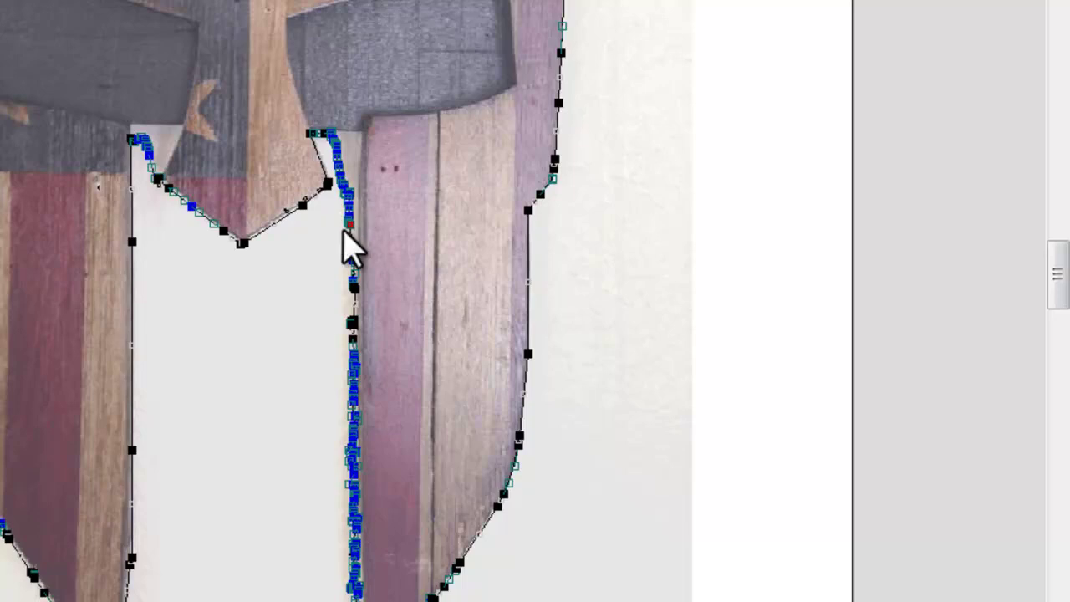
{"action": "right_click", "coordinate": [349, 222]}
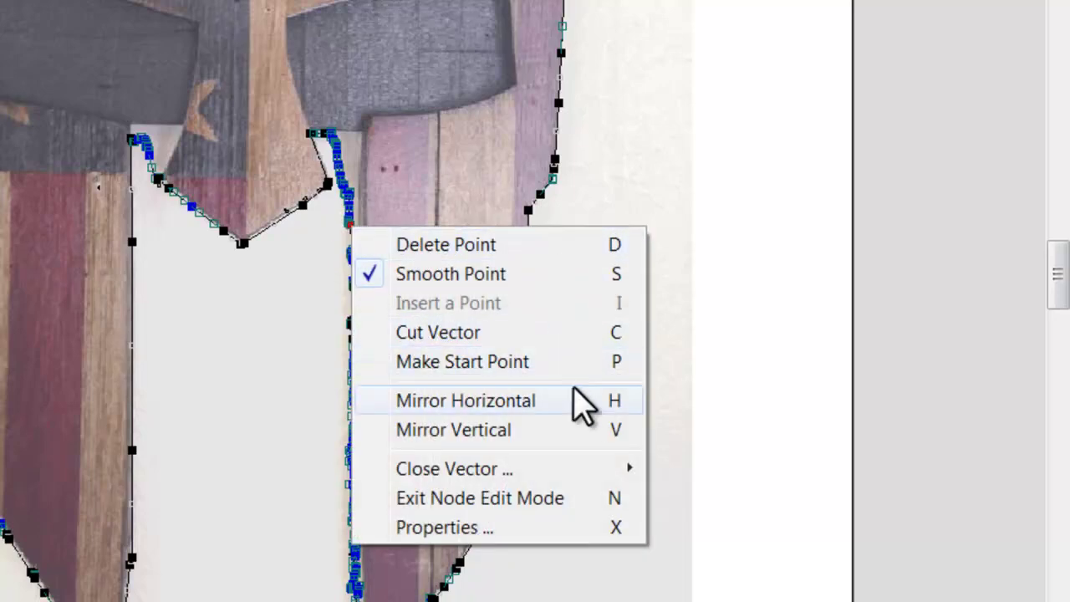
{"action": "mouse_move", "coordinate": [594, 470]}
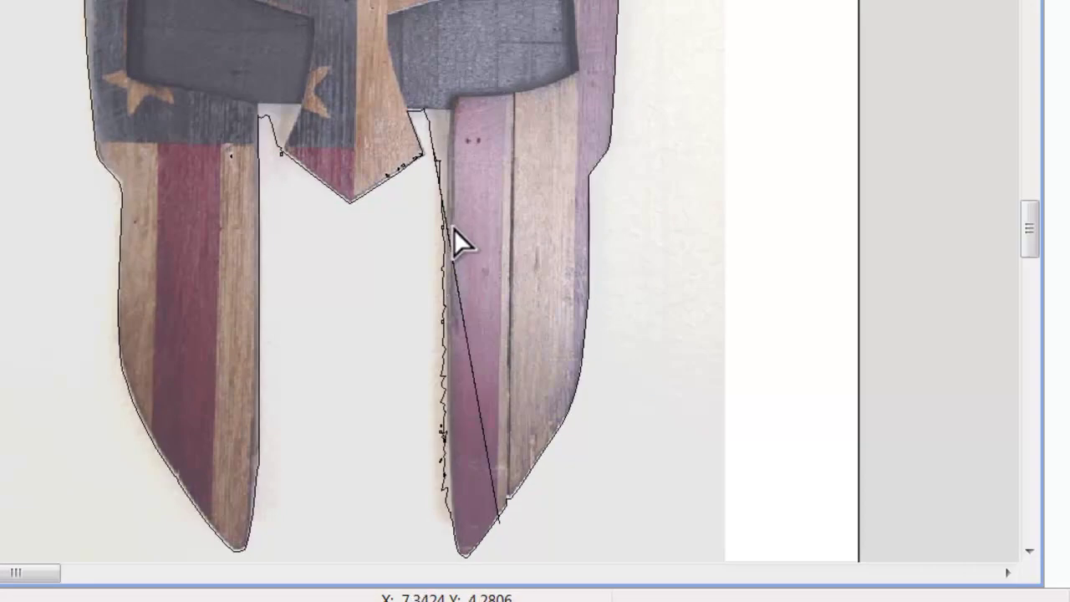
Delete the run of jagged nodes along the inner edge of the right cheek piece and hide the helmet bitmap.
{"action": "left_click", "coordinate": [443, 208]}
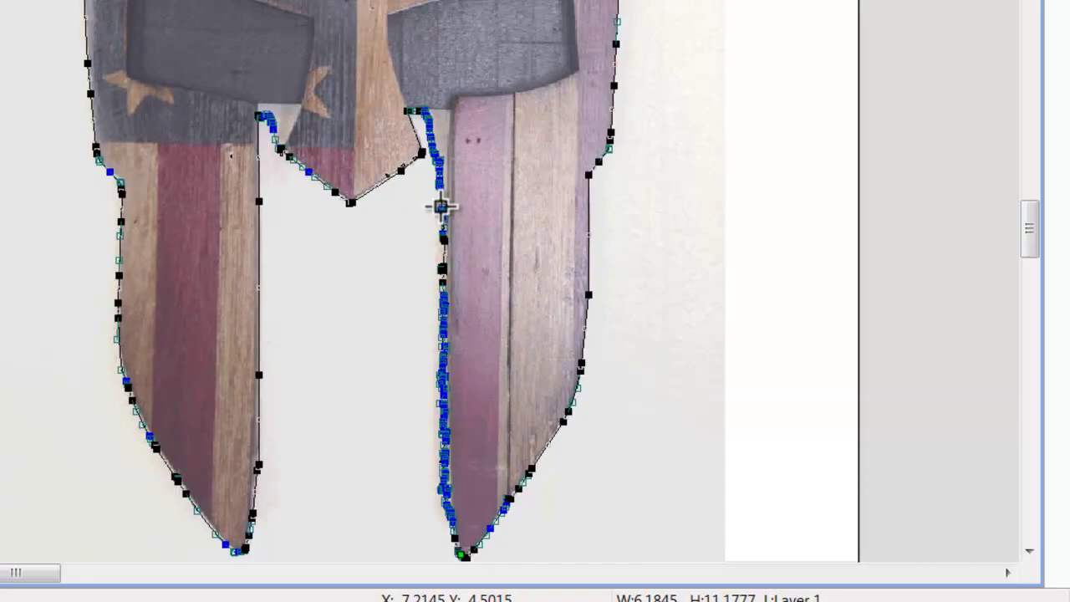
{"action": "left_click_drag", "start_coordinate": [418, 166], "coordinate": [464, 496]}
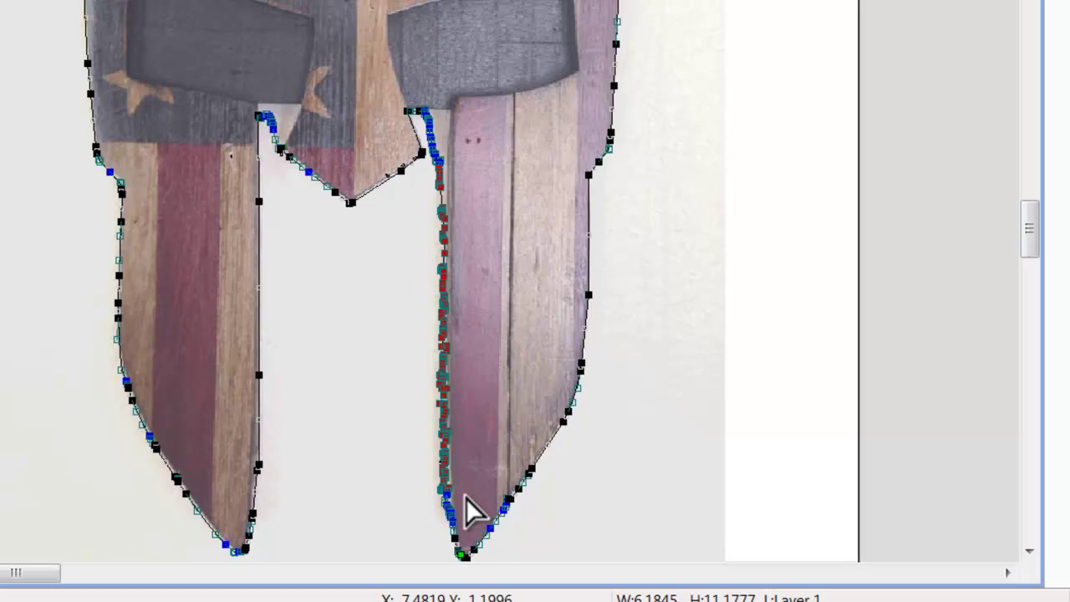
{"action": "key", "text": "Delete"}
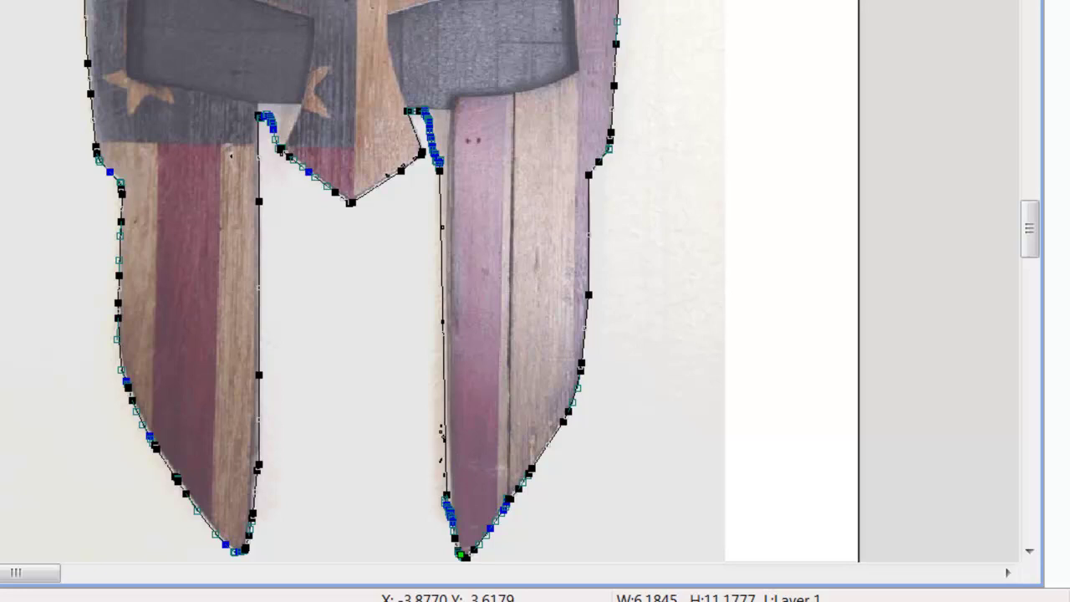
{"action": "key", "text": "Delete"}
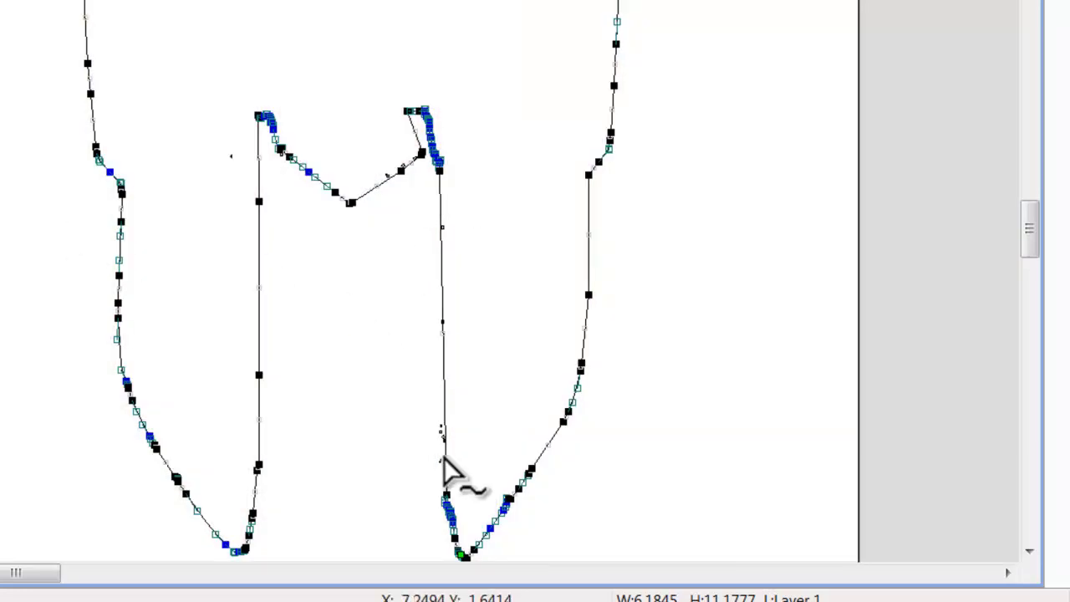
Exit node editing and delete the stray speck vectors along the inner edge of the right cheek piece.
{"action": "left_click", "coordinate": [416, 413]}
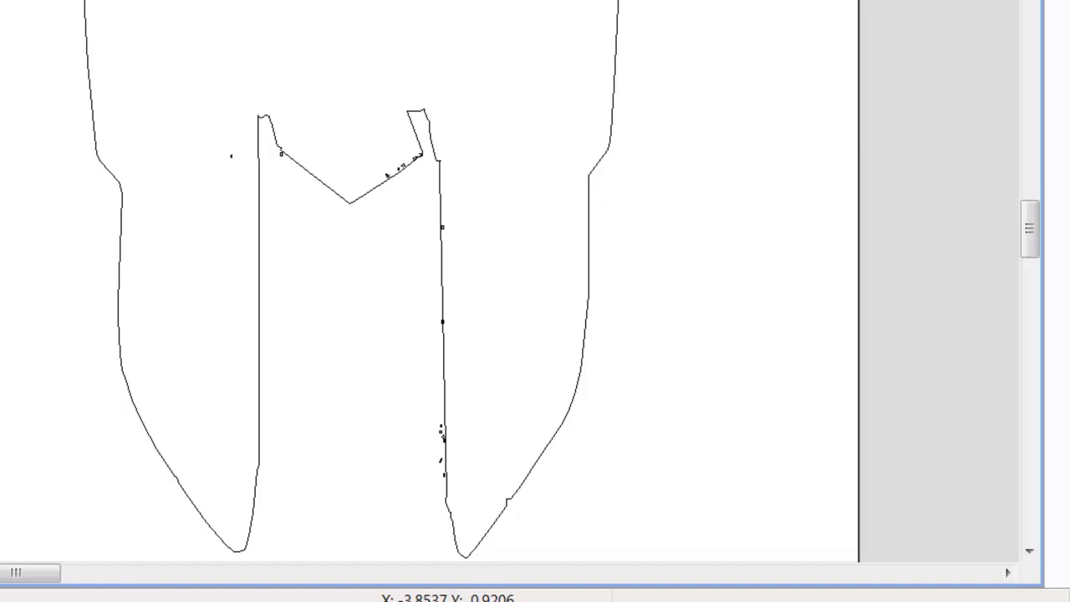
{"action": "left_click_drag", "start_coordinate": [391, 262], "coordinate": [466, 519]}
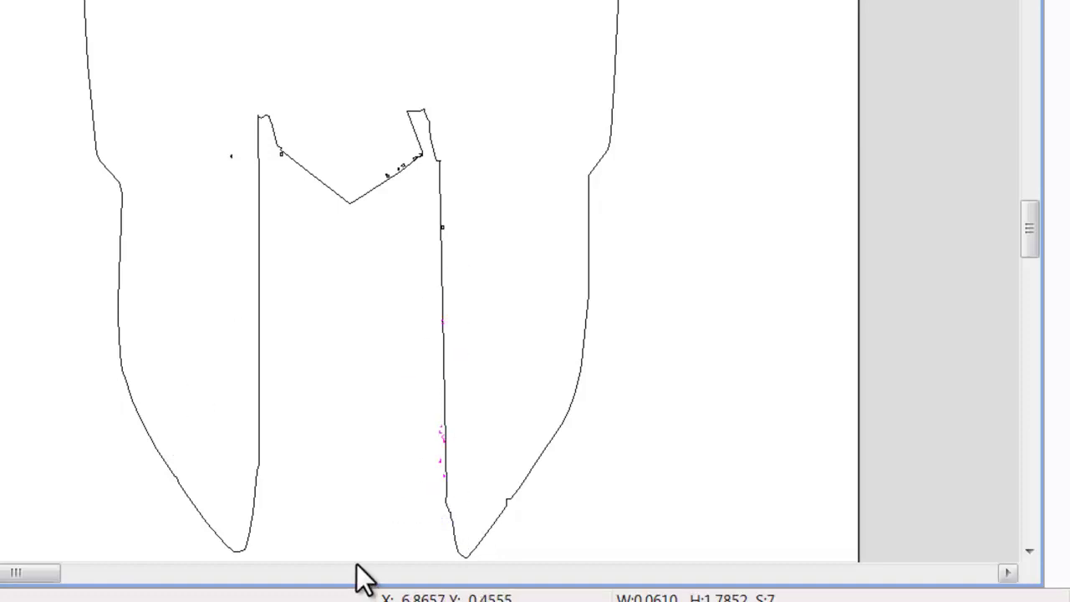
{"action": "key", "text": "Delete"}
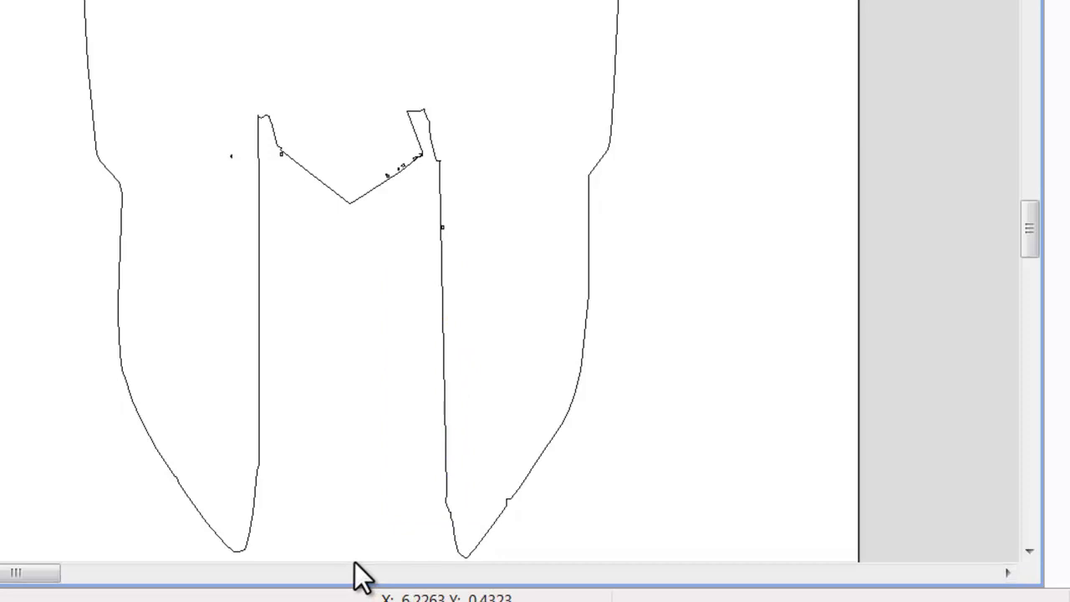
{"action": "left_click_drag", "start_coordinate": [431, 209], "coordinate": [486, 264]}
Delete the stray speck vectors along the nose guard and beside the top of the left cheek piece.
{"action": "left_click_drag", "start_coordinate": [355, 134], "coordinate": [438, 216]}
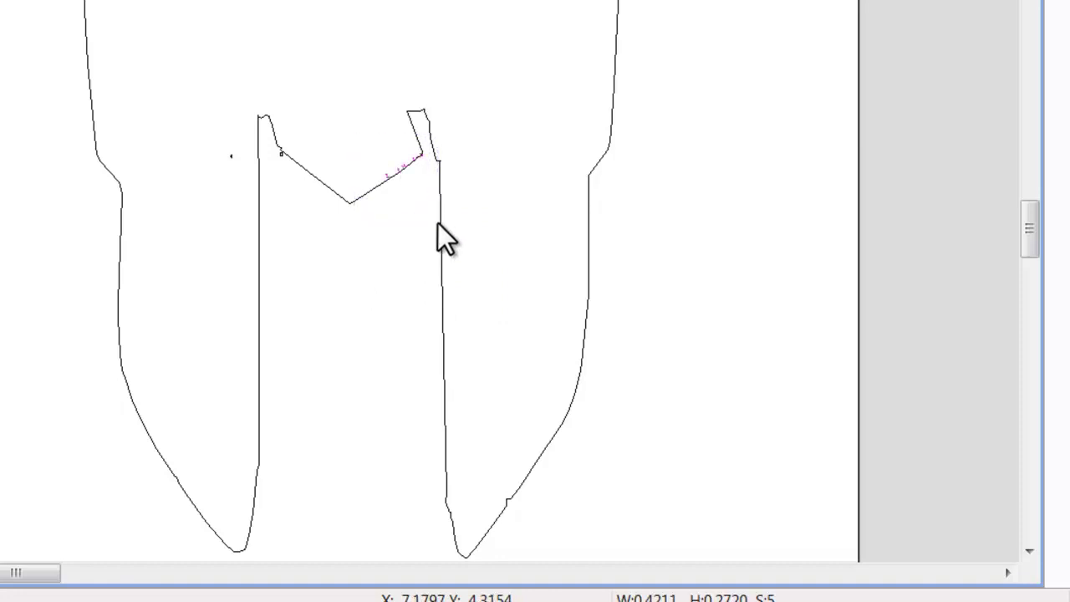
{"action": "scroll", "coordinate": [438, 223], "scroll_direction": "up", "scroll_amount": 5}
{"action": "scroll", "coordinate": [451, 201], "scroll_direction": "down", "scroll_amount": 5}
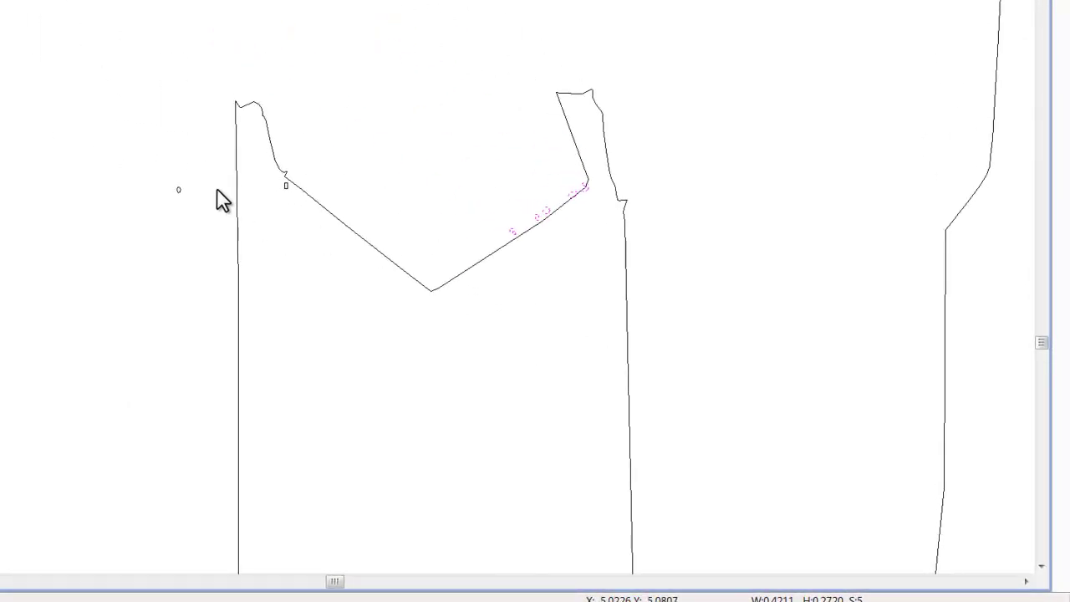
{"action": "left_click", "coordinate": [217, 192]}
{"action": "left_click_drag", "start_coordinate": [161, 143], "coordinate": [366, 241]}
{"action": "key", "text": "Delete"}
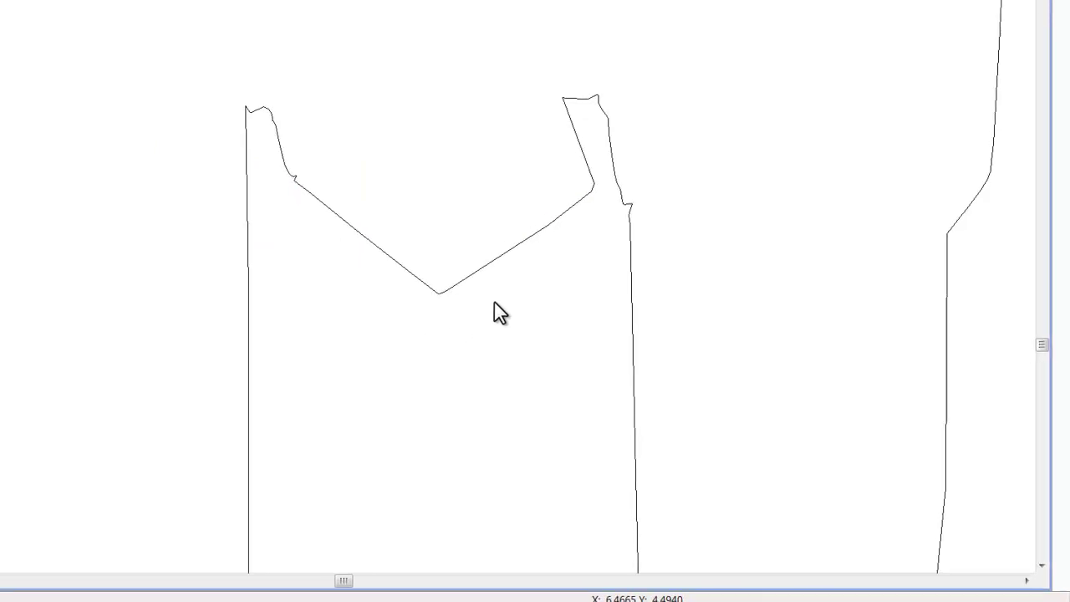
Delete the two stray speck vectors inside the upper right side of the helmet outline.
{"action": "scroll", "coordinate": [493, 311], "scroll_direction": "down", "scroll_amount": 3}
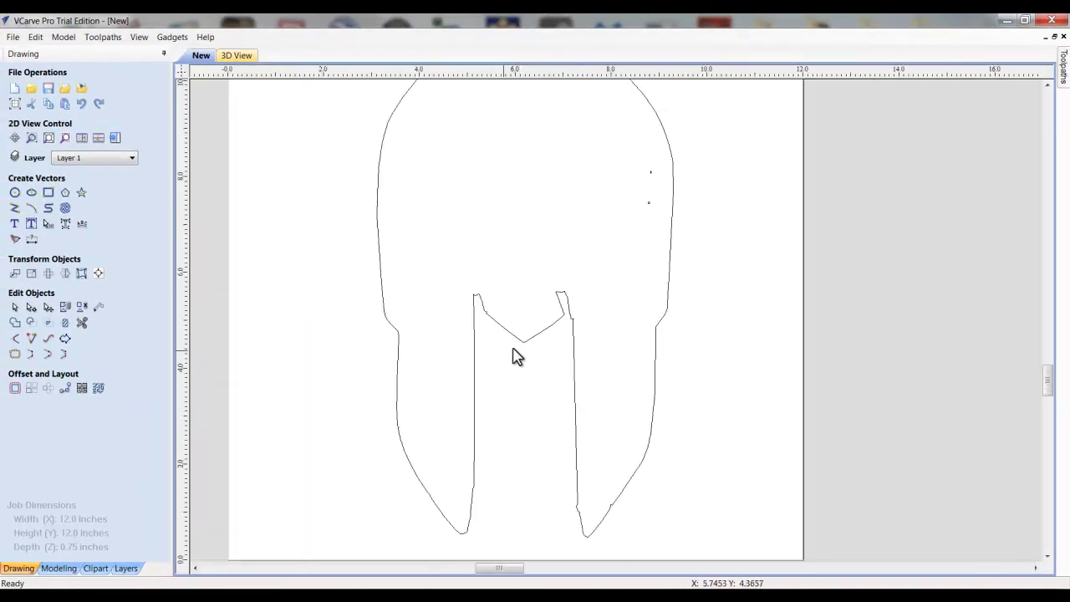
{"action": "scroll", "coordinate": [514, 353], "scroll_direction": "down", "scroll_amount": 1}
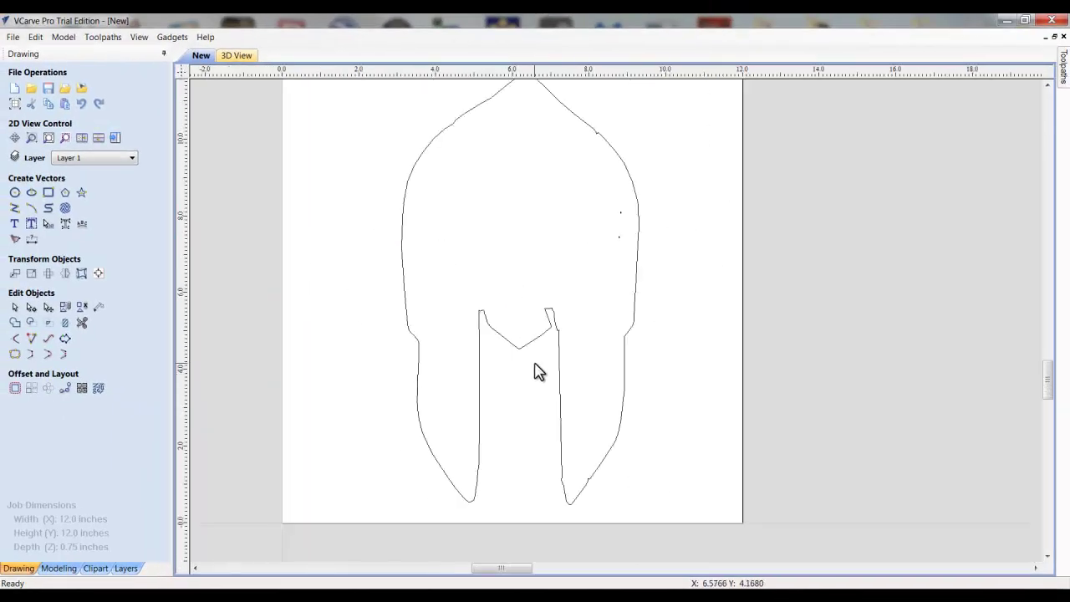
{"action": "left_click_drag", "start_coordinate": [574, 144], "coordinate": [646, 290]}
{"action": "scroll", "coordinate": [539, 353], "scroll_direction": "up", "scroll_amount": 4}
{"action": "scroll", "coordinate": [543, 353], "scroll_direction": "down", "scroll_amount": 1}
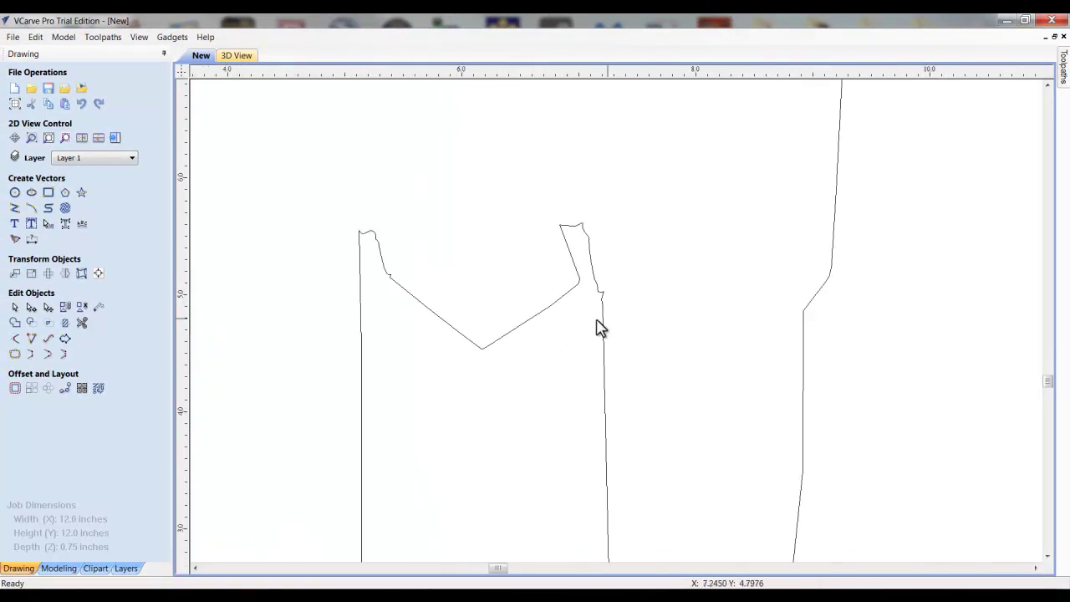
Show the helmet bitmap layer again and open the traced helmet outline for node editing.
{"action": "left_click", "coordinate": [126, 568]}
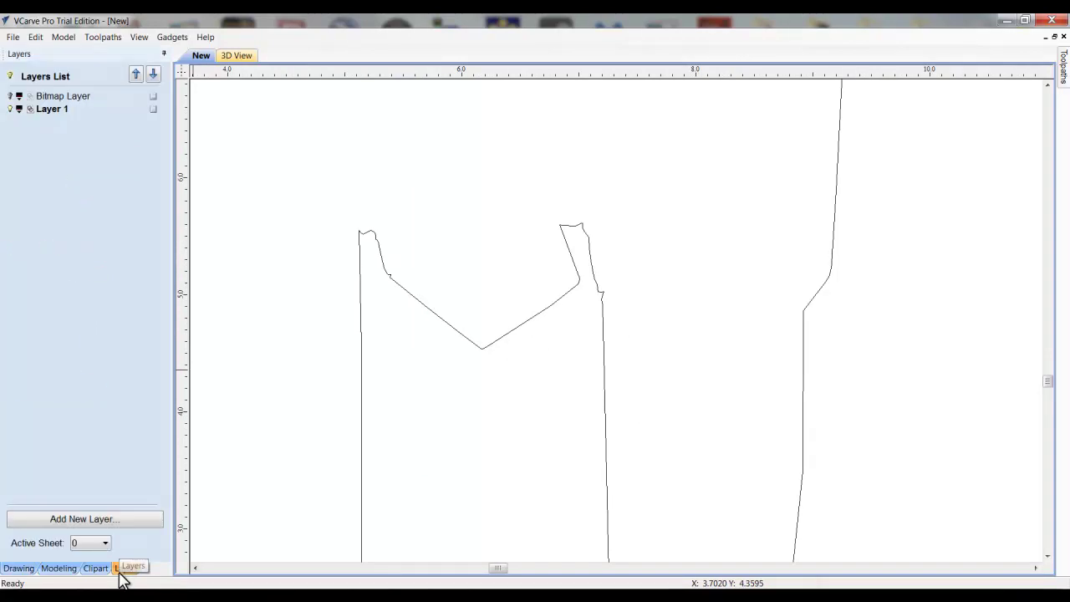
{"action": "left_click", "coordinate": [15, 97]}
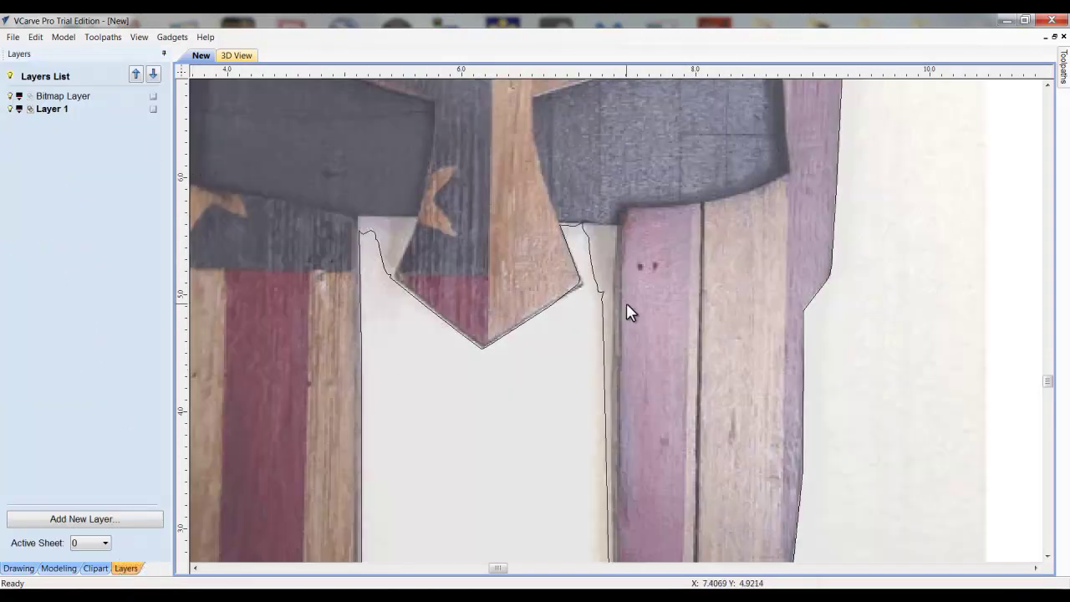
{"action": "left_click", "coordinate": [603, 296]}
{"action": "left_click", "coordinate": [16, 567]}
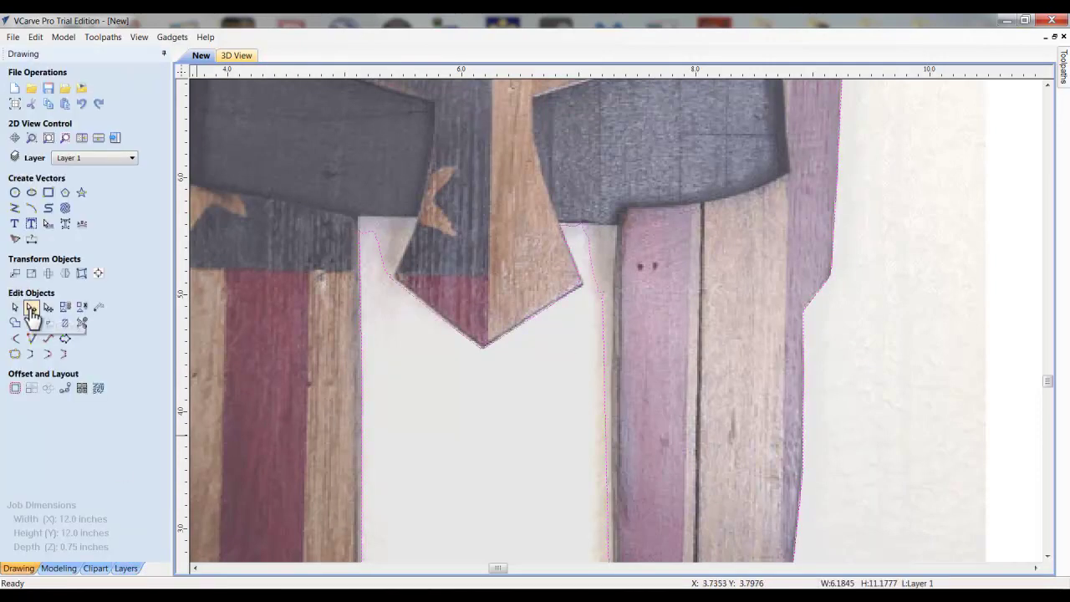
{"action": "left_click", "coordinate": [31, 308]}
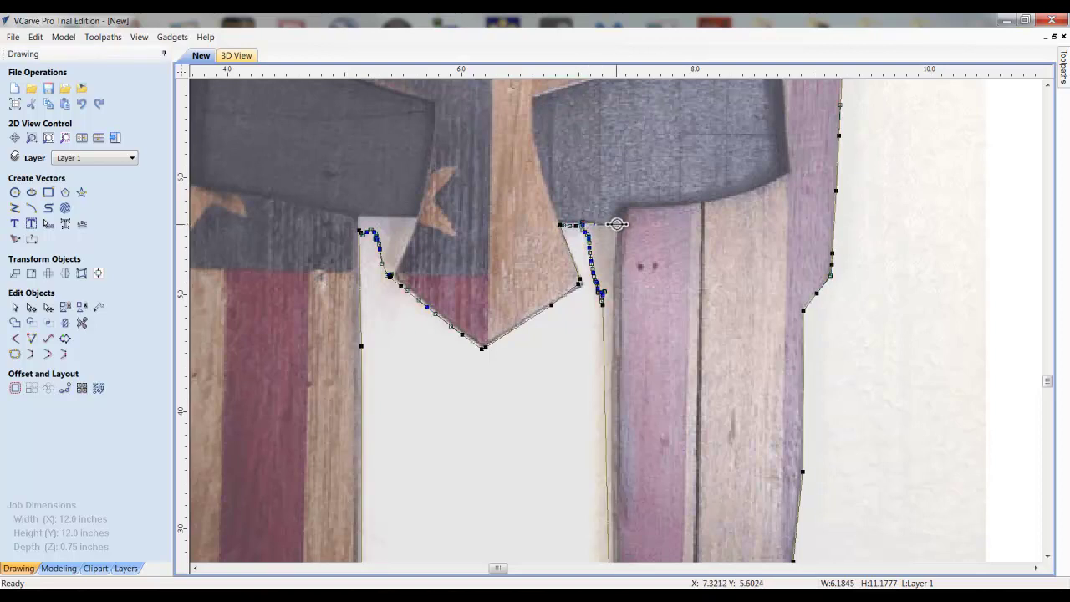
Move two outline nodes to the right cheek piece's inner edge beside the nose guard and delete the jagged nodes between them.
{"action": "left_click", "coordinate": [616, 224]}
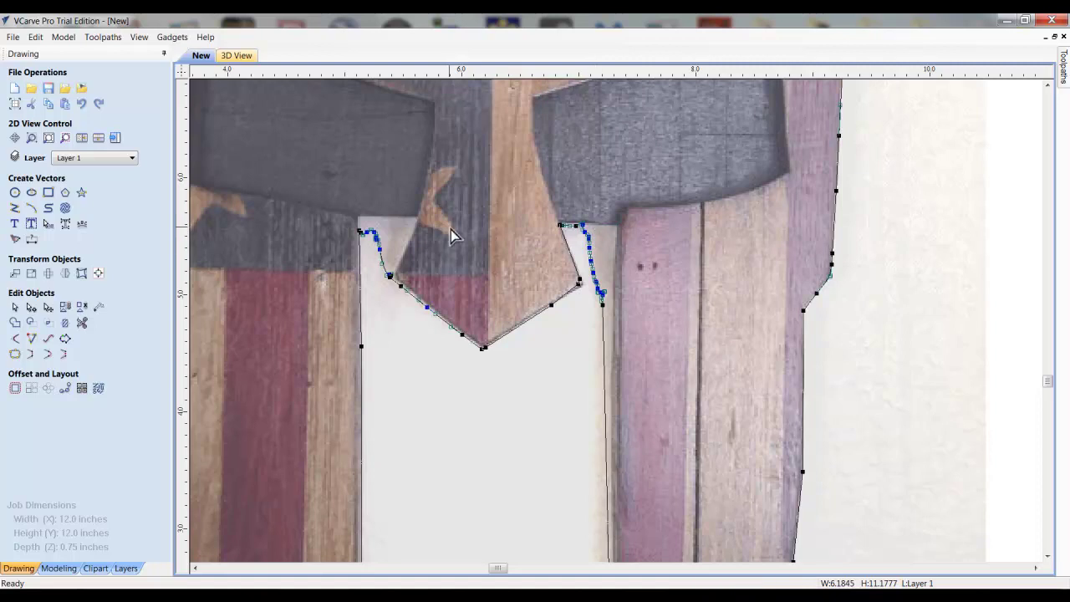
{"action": "scroll", "coordinate": [511, 237], "scroll_direction": "up", "scroll_amount": 3}
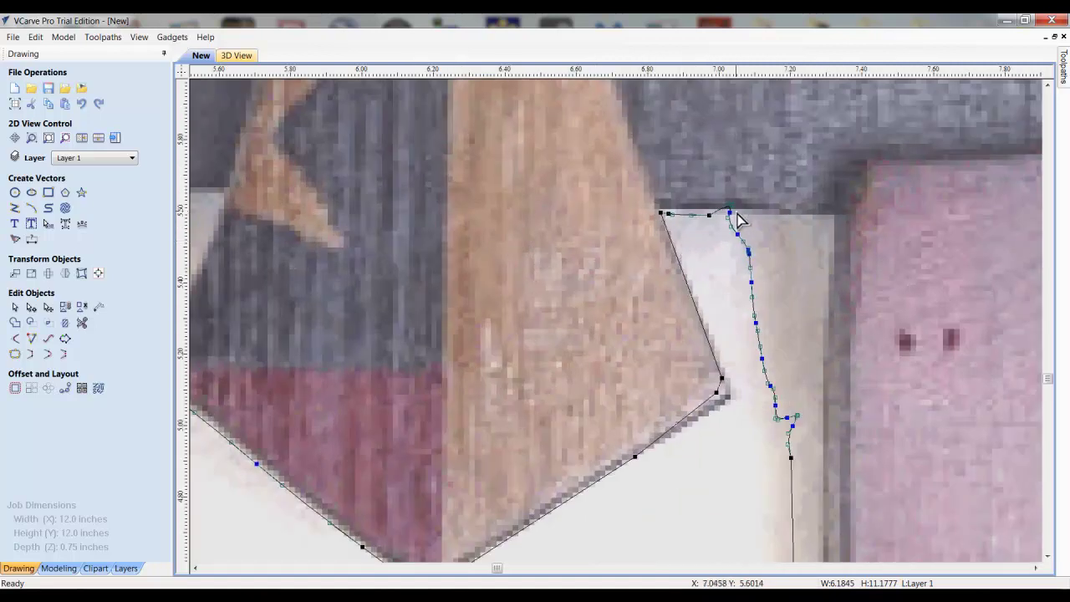
{"action": "left_click_drag", "start_coordinate": [731, 213], "coordinate": [833, 212]}
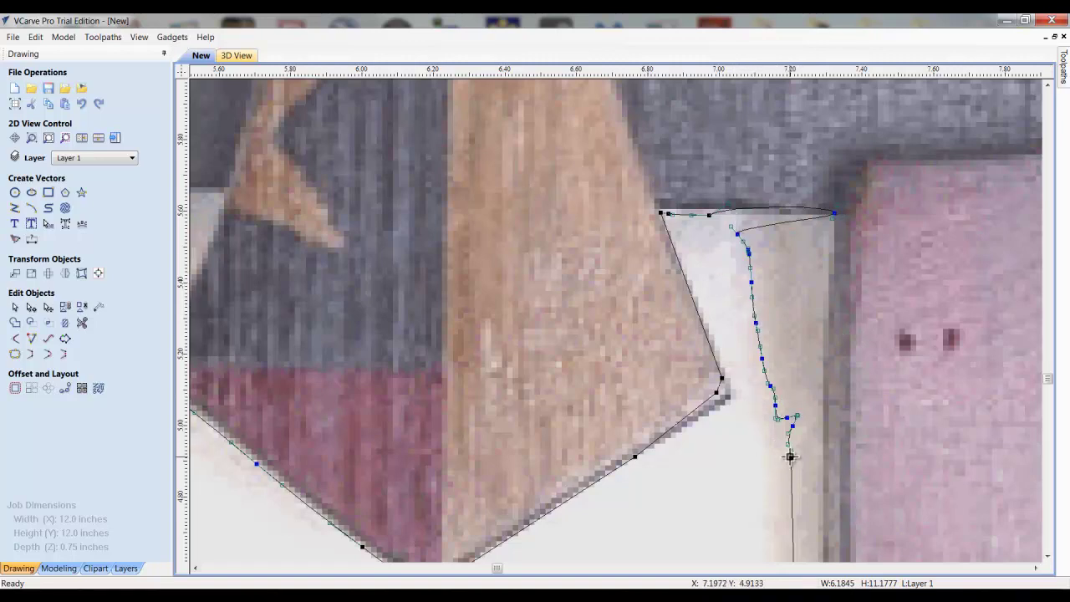
{"action": "left_click", "coordinate": [791, 457]}
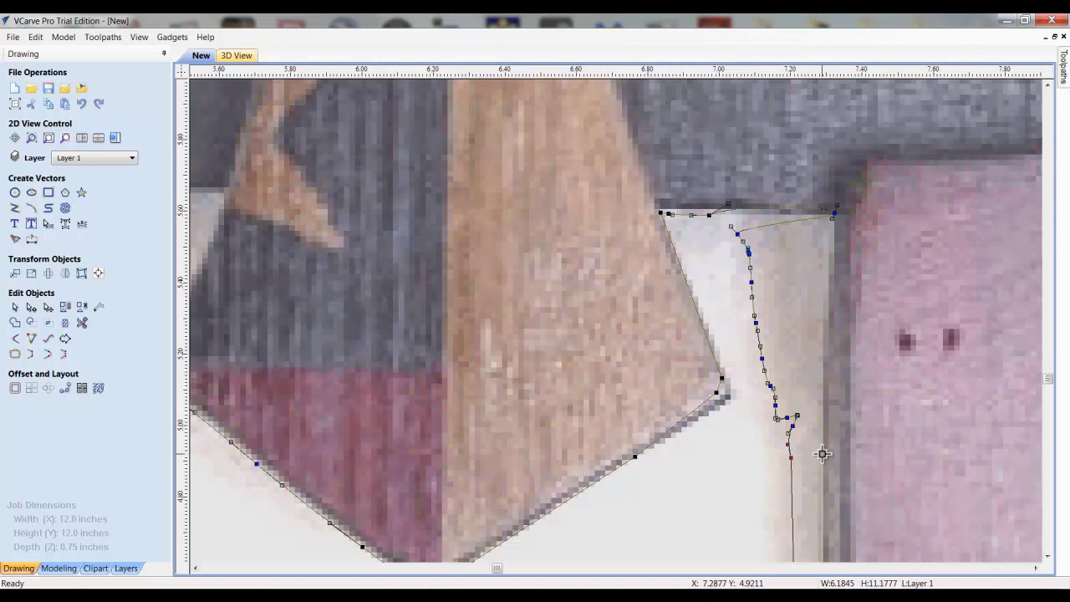
{"action": "left_click_drag", "start_coordinate": [823, 454], "coordinate": [822, 454]}
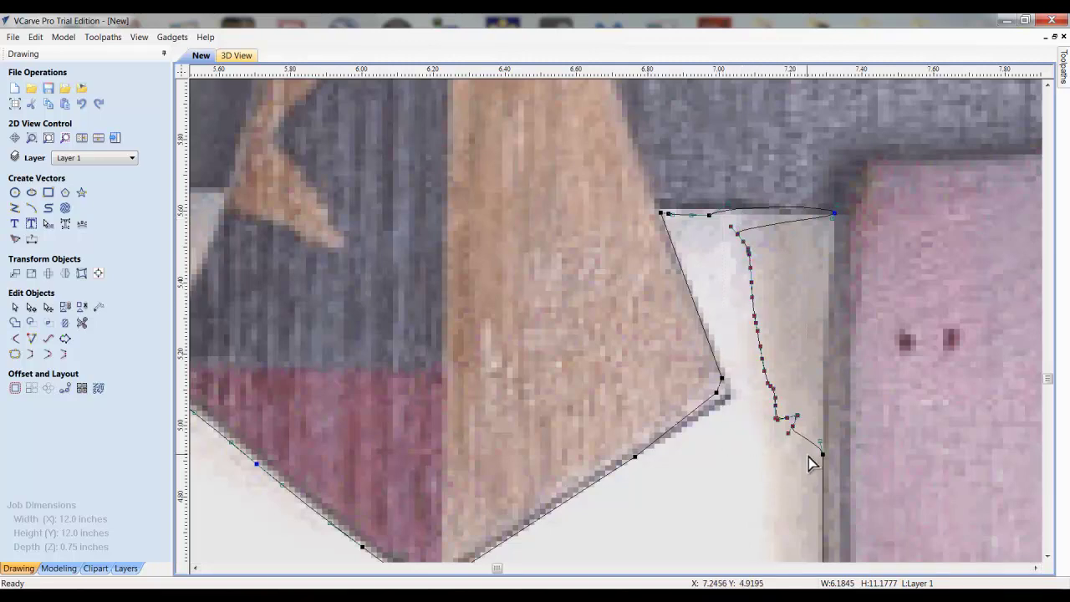
{"action": "key", "text": "Delete"}
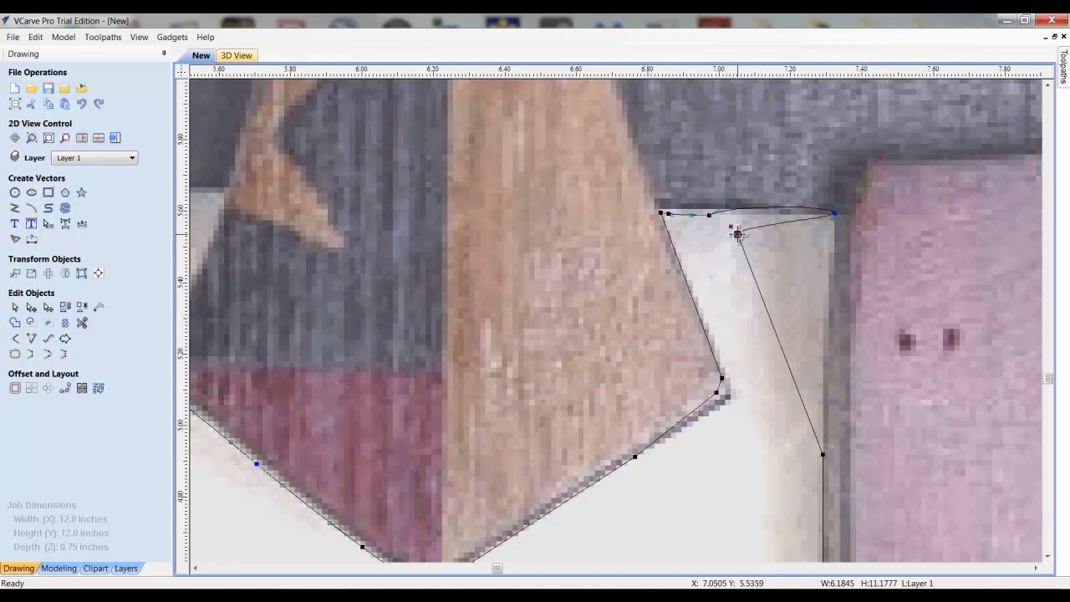
{"action": "key", "text": "Delete"}
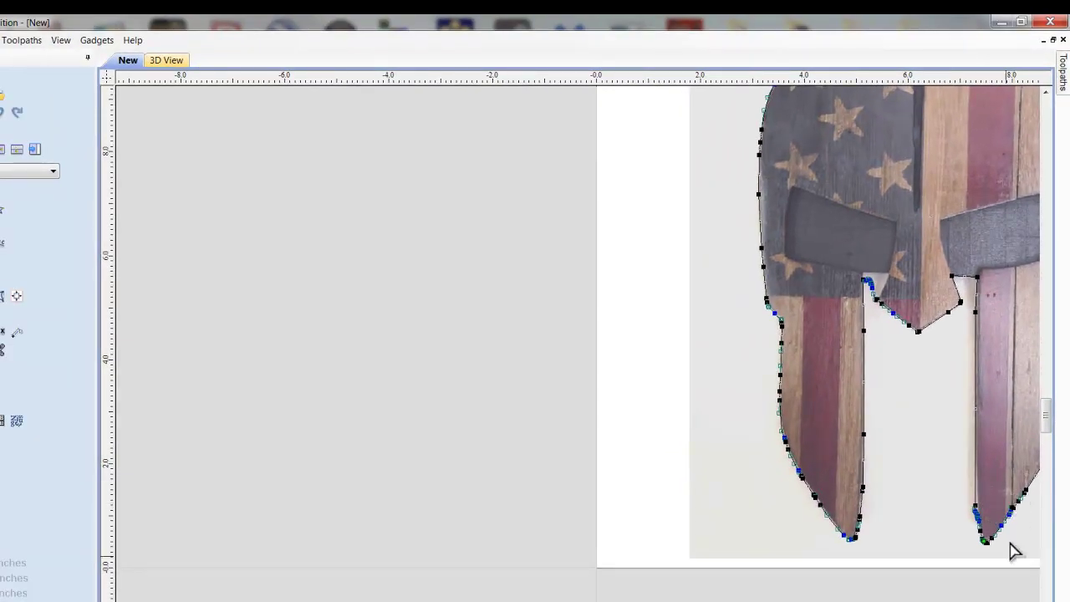
Exit node editing and move the helmet outline to a new, non-visible layer named "old outline" with a red drawing color.
{"action": "scroll", "coordinate": [585, 326], "scroll_direction": "right", "scroll_amount": 5}
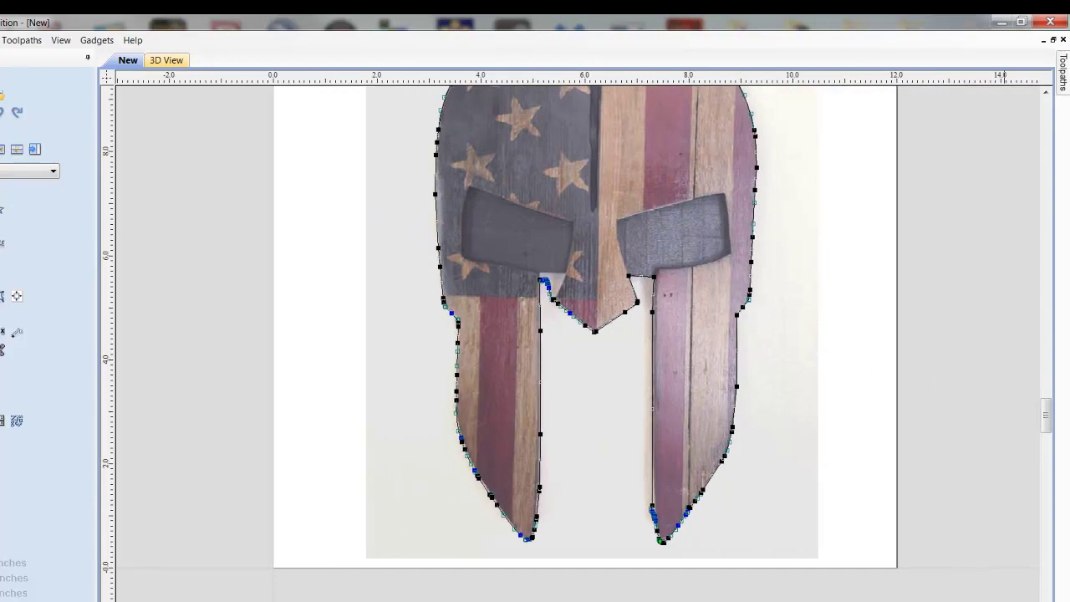
{"action": "left_click_drag", "start_coordinate": [1052, 427], "coordinate": [1051, 422]}
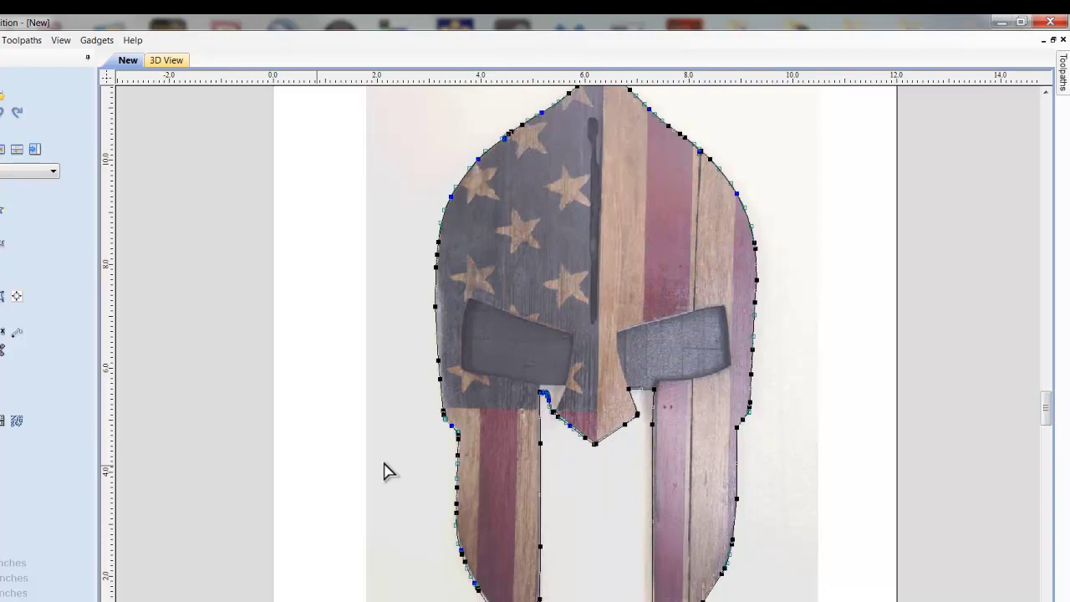
{"action": "left_click", "coordinate": [118, 366]}
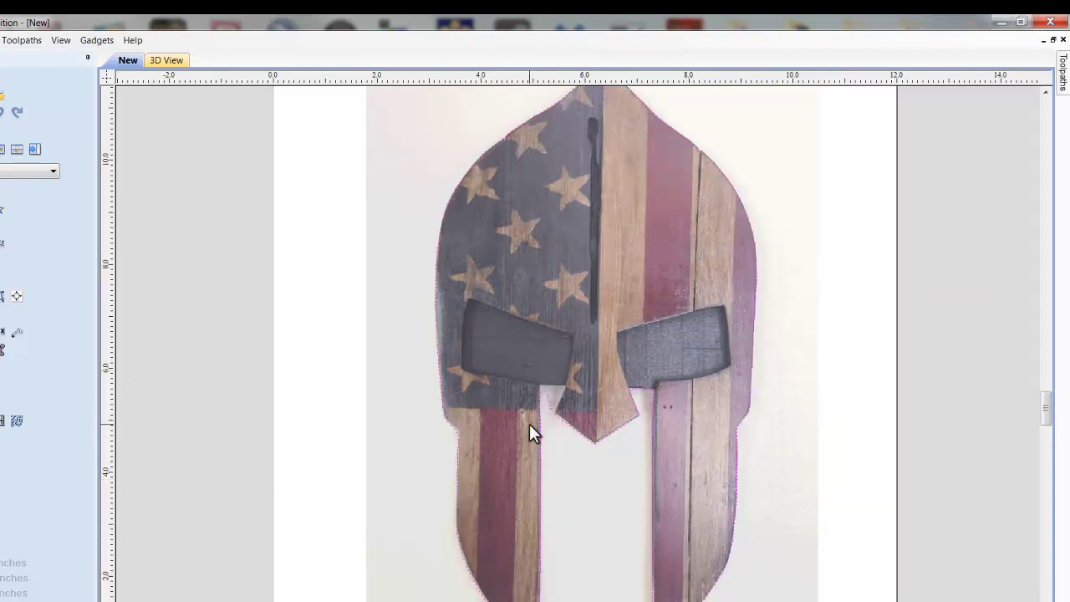
{"action": "right_click", "coordinate": [546, 400]}
{"action": "mouse_move", "coordinate": [609, 392]}
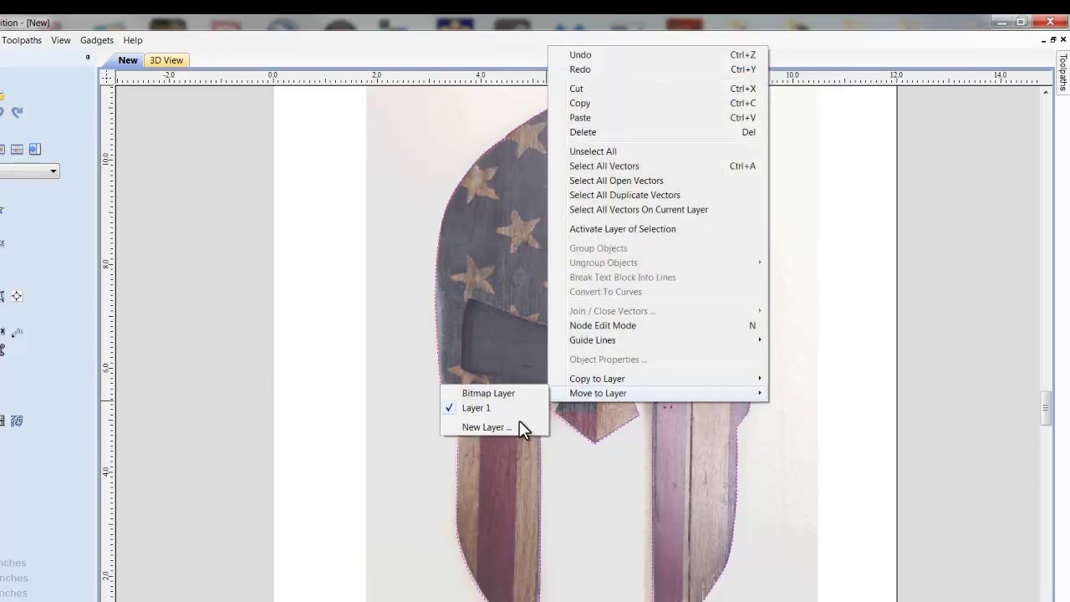
{"action": "left_click", "coordinate": [485, 427]}
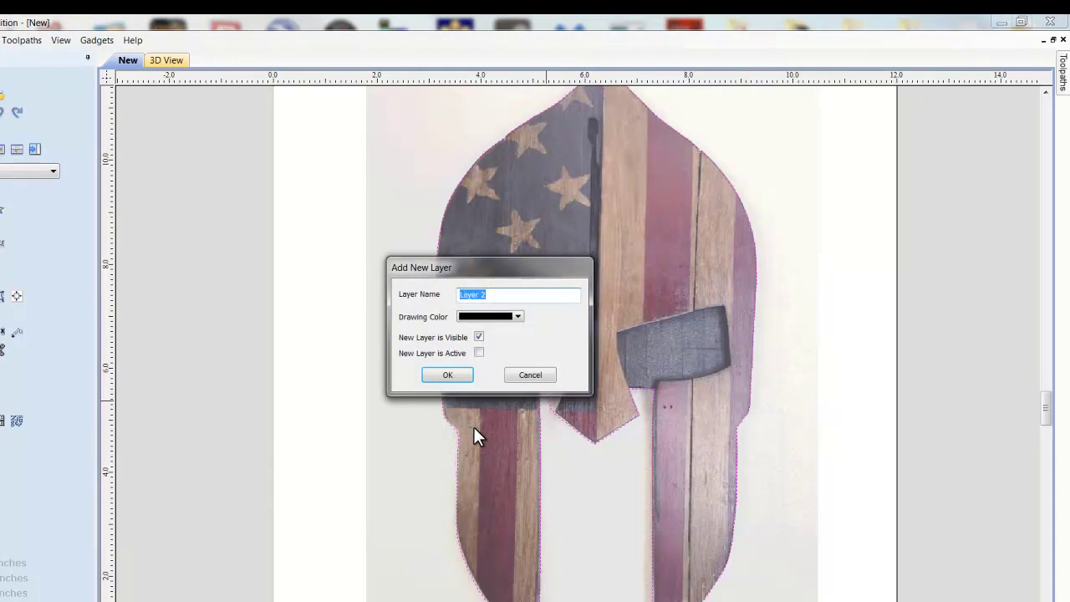
{"action": "type", "text": "old outline"}
{"action": "left_click", "coordinate": [518, 317]}
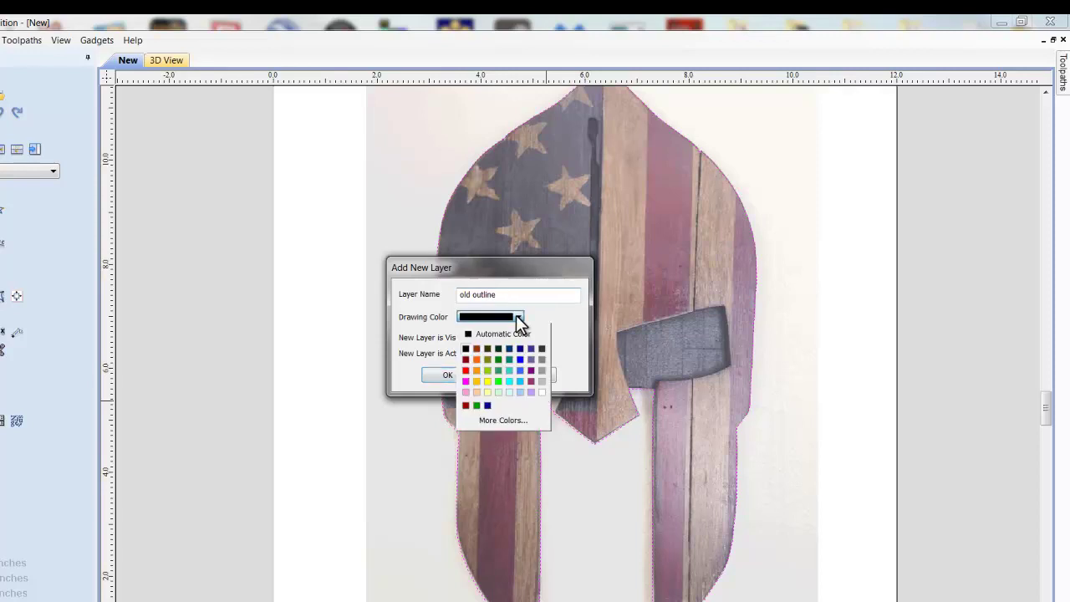
{"action": "left_click", "coordinate": [466, 370]}
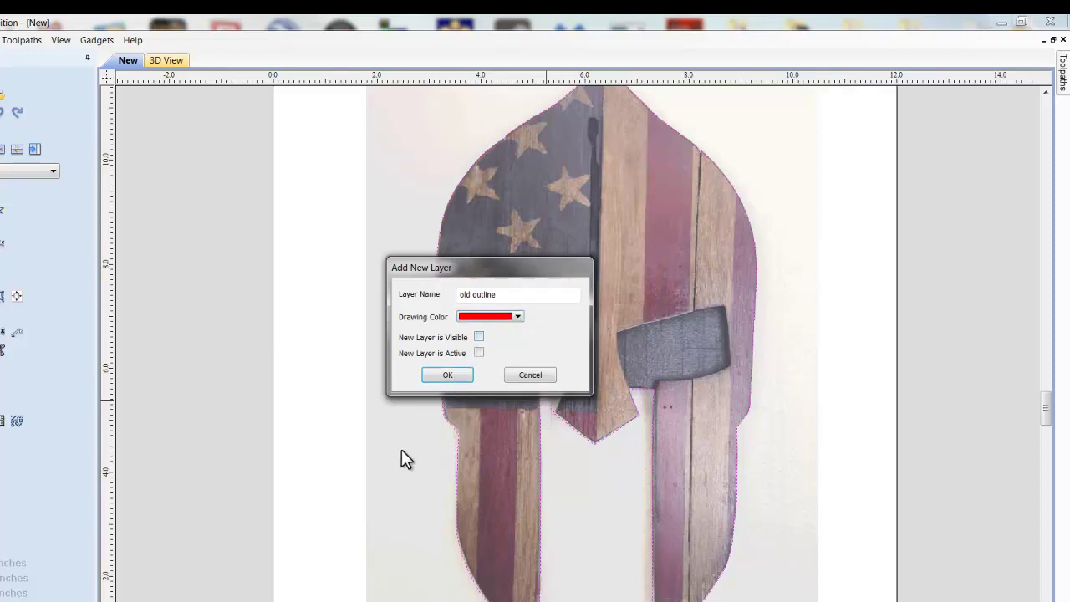
{"action": "left_click", "coordinate": [466, 376]}
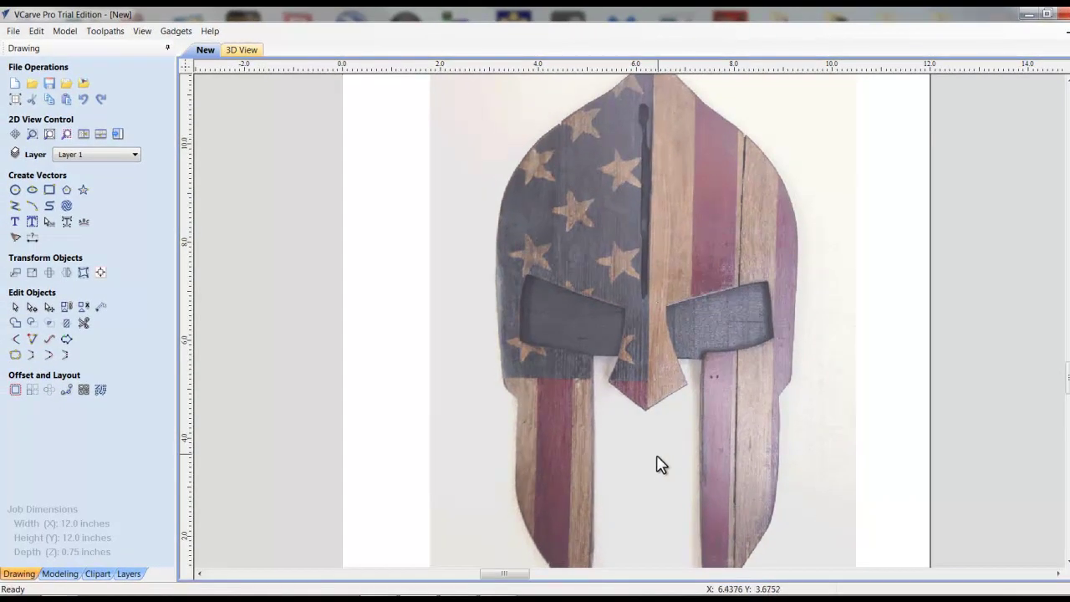
Draw a center line about 8.1 inches long from the helmet's peak through the nose guard tip to just below it.
{"action": "scroll", "coordinate": [660, 447], "scroll_direction": "down", "scroll_amount": 1}
{"action": "scroll", "coordinate": [656, 443], "scroll_direction": "up", "scroll_amount": 1}
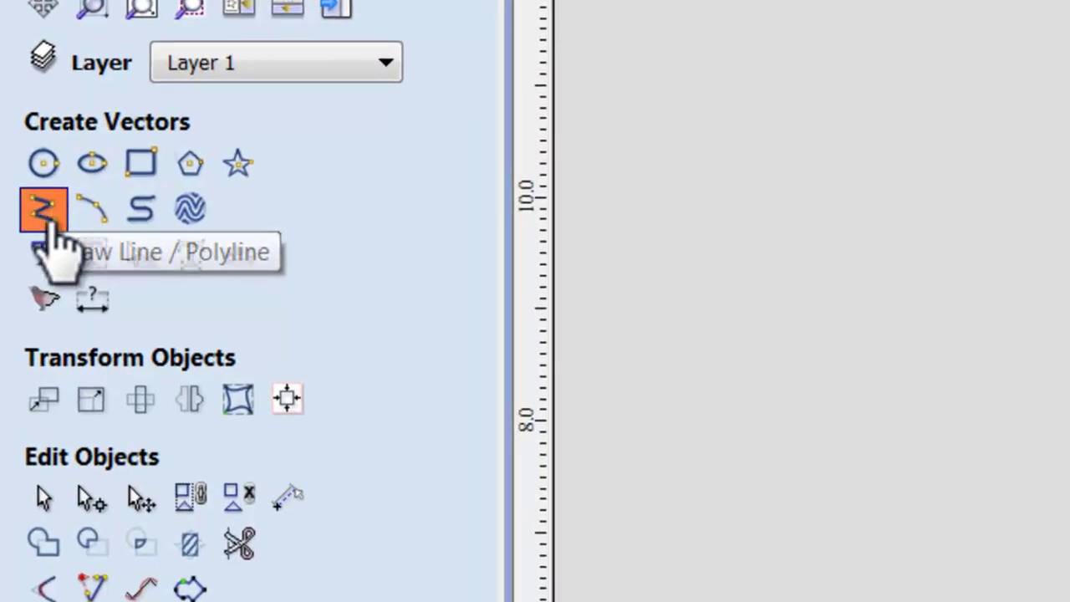
{"action": "left_click", "coordinate": [46, 215]}
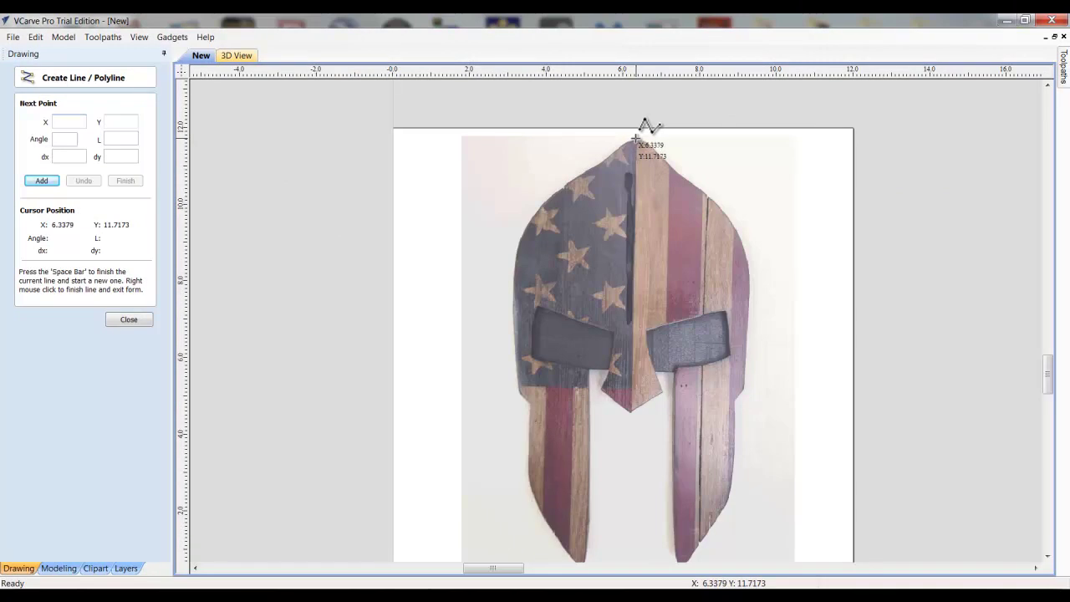
{"action": "left_click", "coordinate": [635, 136]}
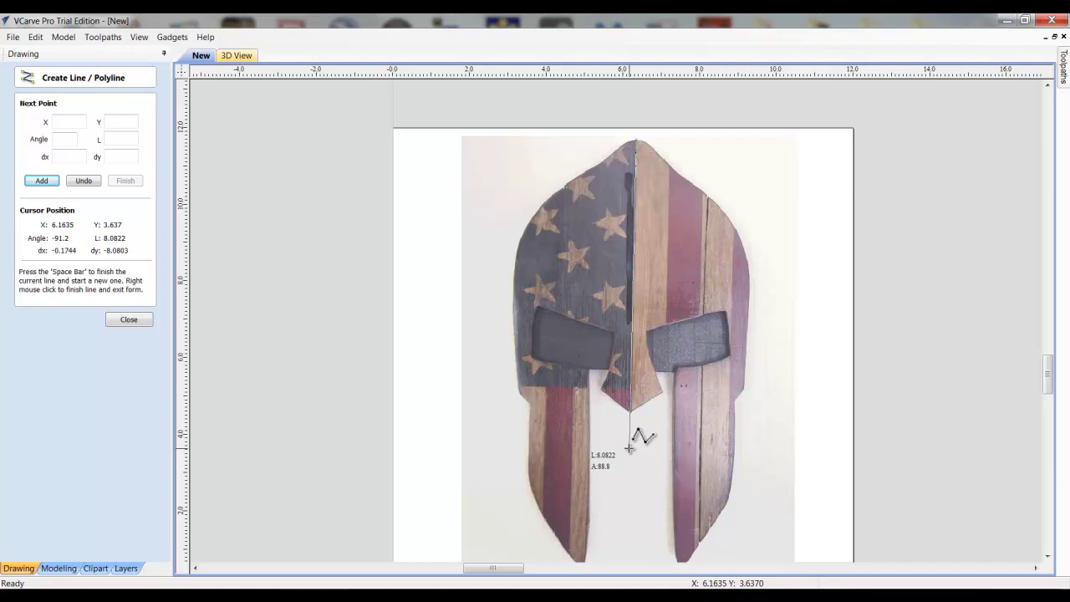
{"action": "right_click", "coordinate": [631, 525]}
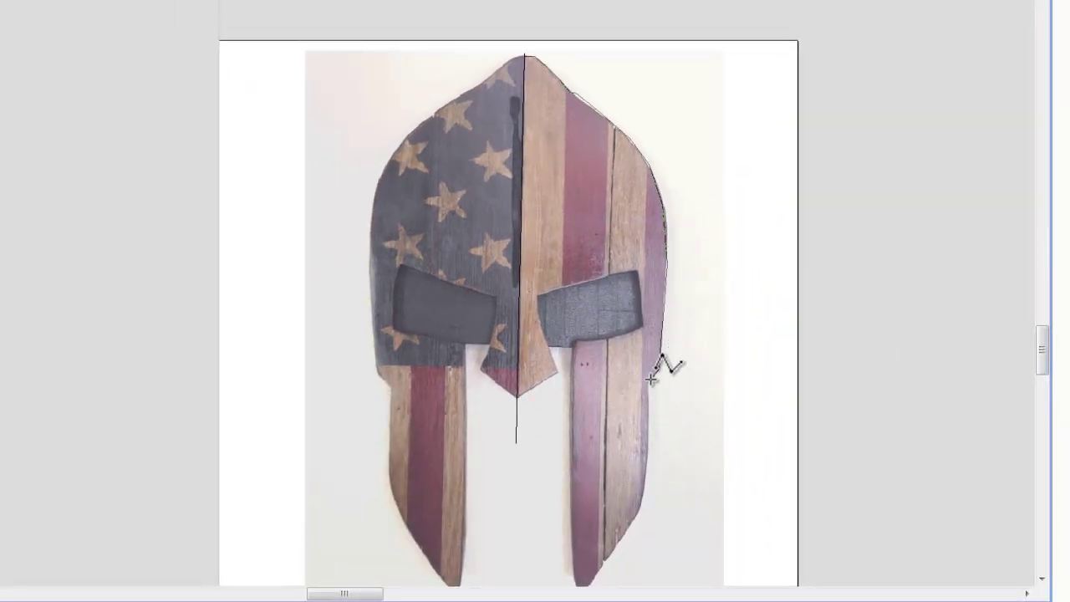
Continue the polyline down the outer edge of the right cheek piece to its pointed lower tip.
{"action": "left_click", "coordinate": [650, 388]}
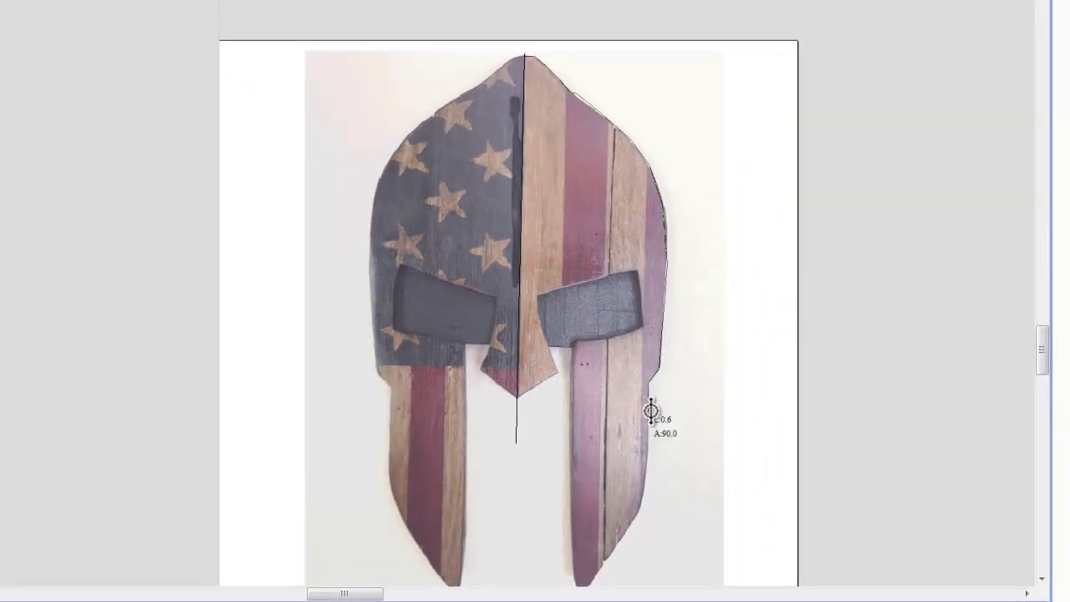
{"action": "left_click", "coordinate": [649, 453]}
{"action": "left_click", "coordinate": [648, 488]}
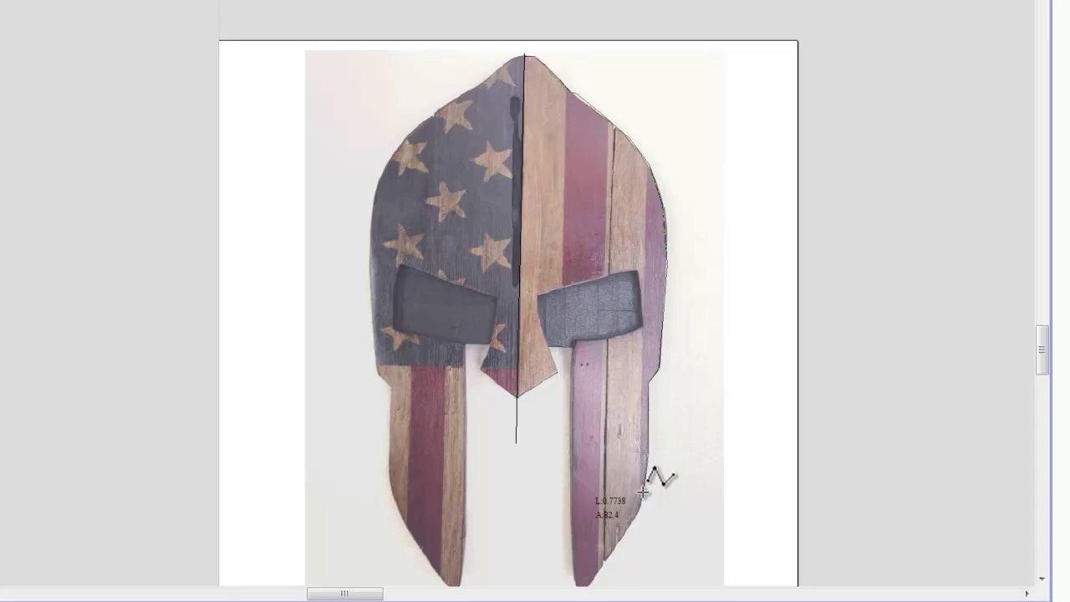
{"action": "left_click", "coordinate": [637, 510]}
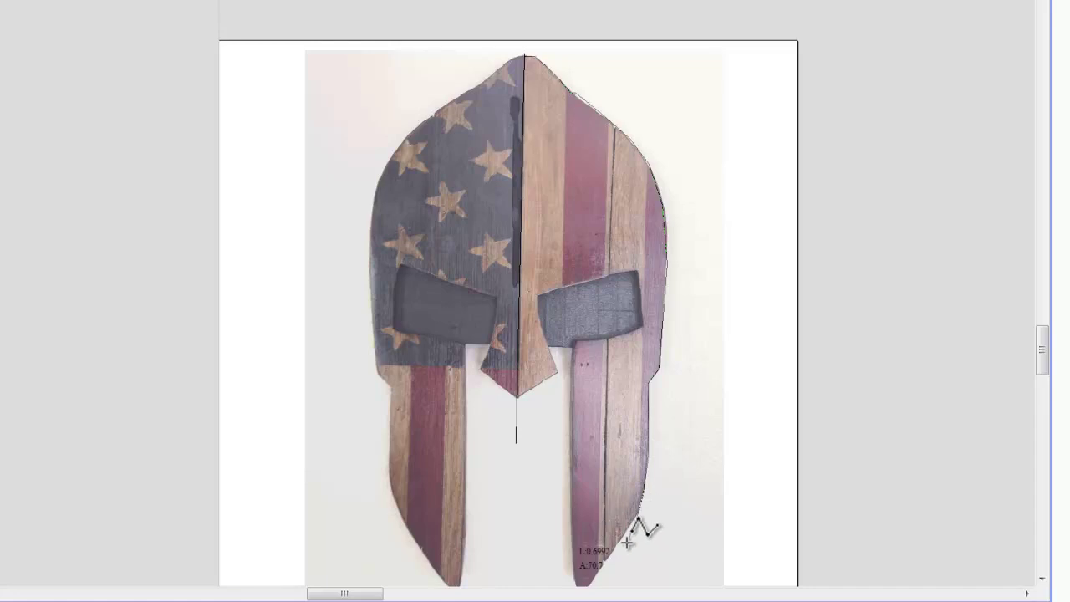
{"action": "left_click", "coordinate": [600, 576]}
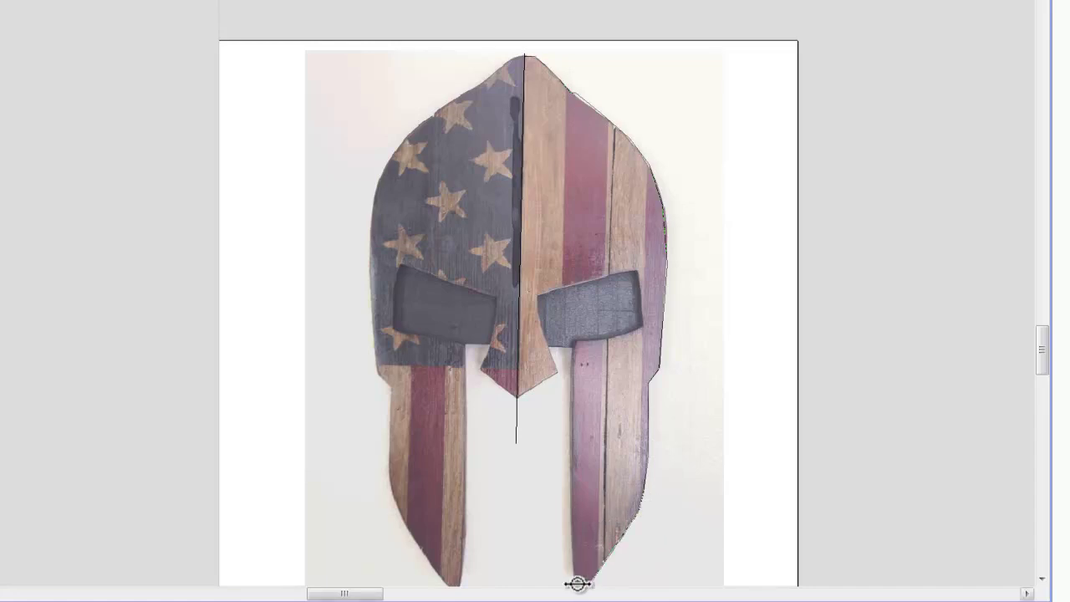
{"action": "left_click", "coordinate": [1042, 578]}
{"action": "left_click", "coordinate": [1042, 578]}
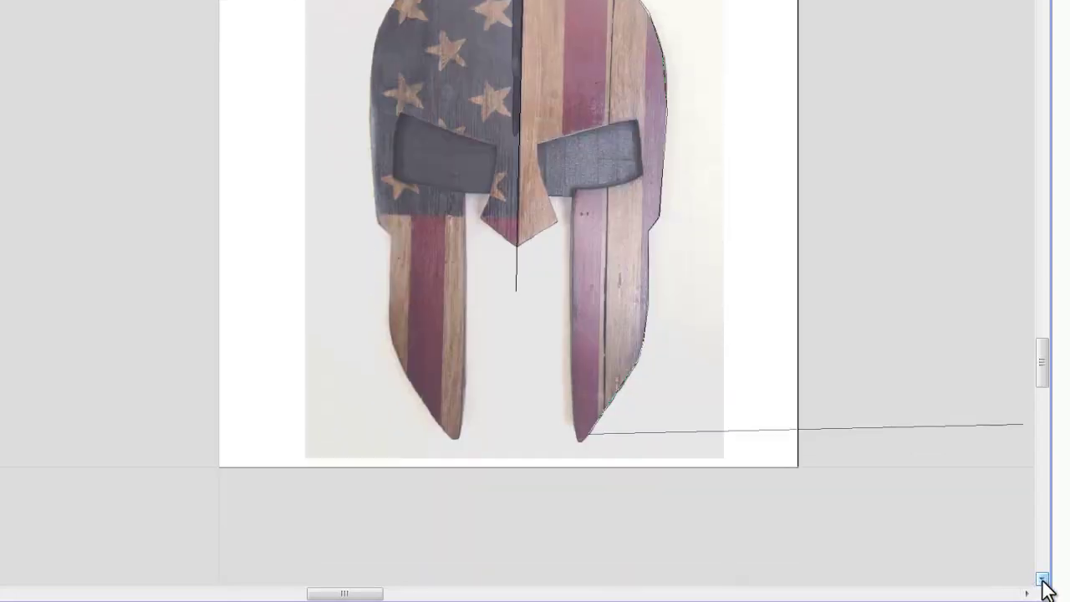
{"action": "left_click", "coordinate": [578, 440]}
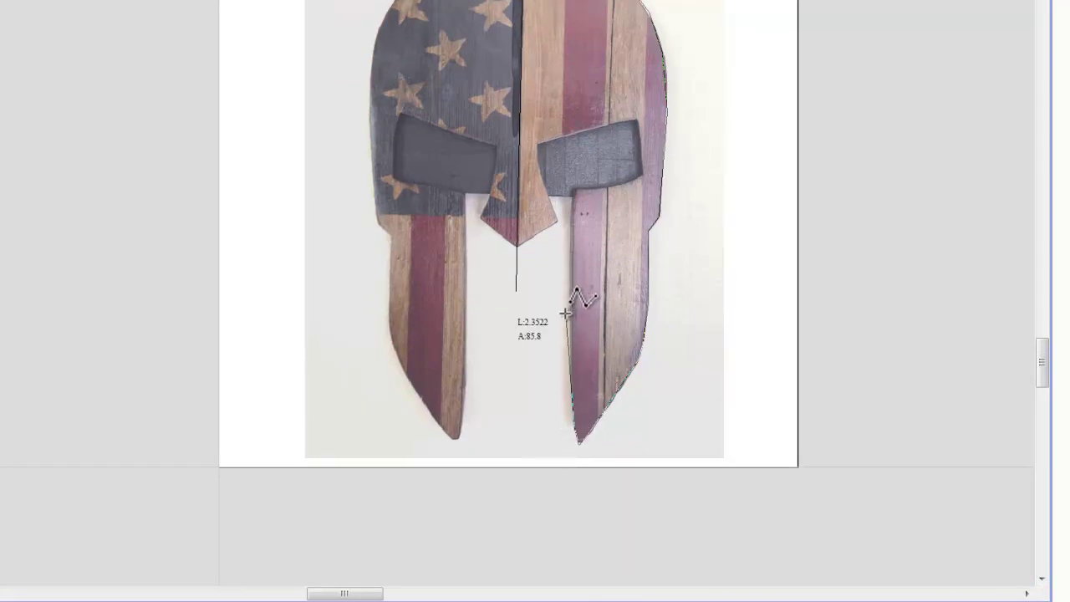
Trace the polyline up the right cheek piece's inner edge and around the right eye opening to its upper inner corner.
{"action": "left_click", "coordinate": [572, 191]}
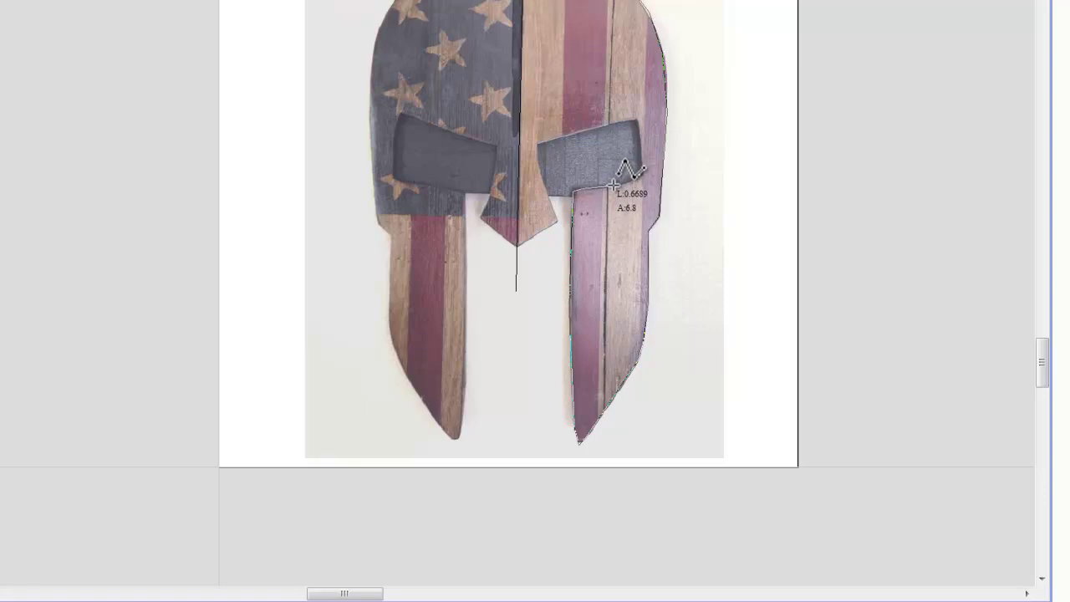
{"action": "left_click", "coordinate": [614, 185]}
{"action": "left_click", "coordinate": [640, 126]}
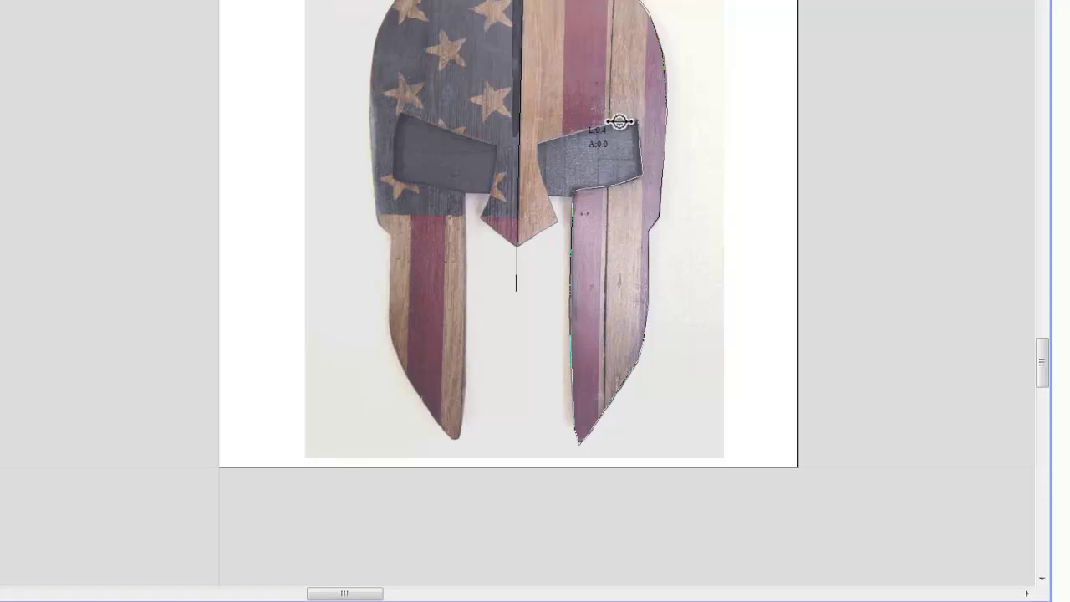
{"action": "left_click", "coordinate": [535, 140]}
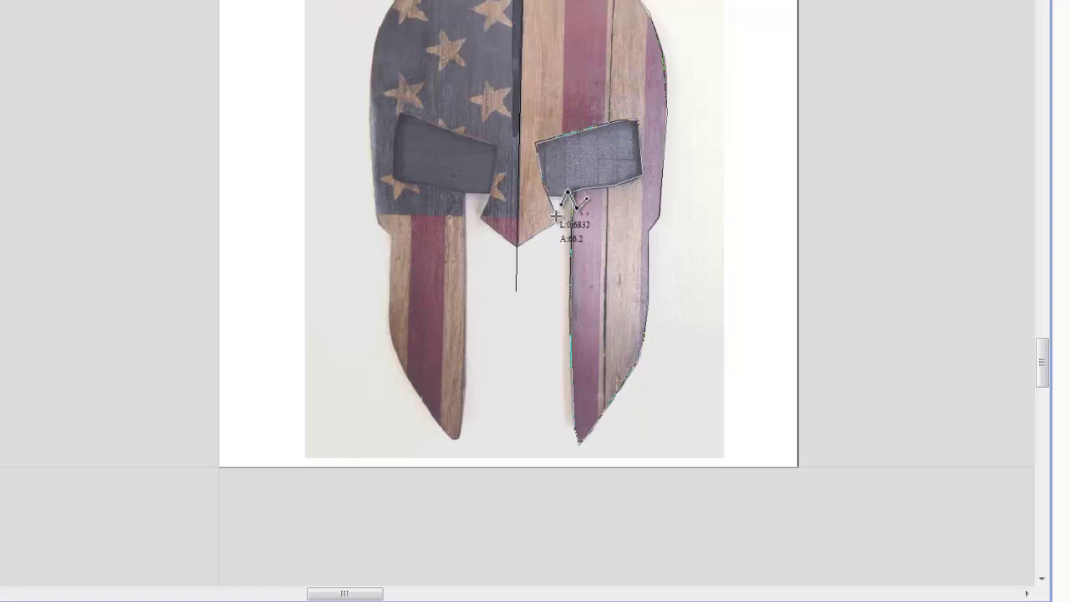
Trace the polyline along the right side of the nose guard to its tip on the center line and finish it.
{"action": "left_click", "coordinate": [553, 215]}
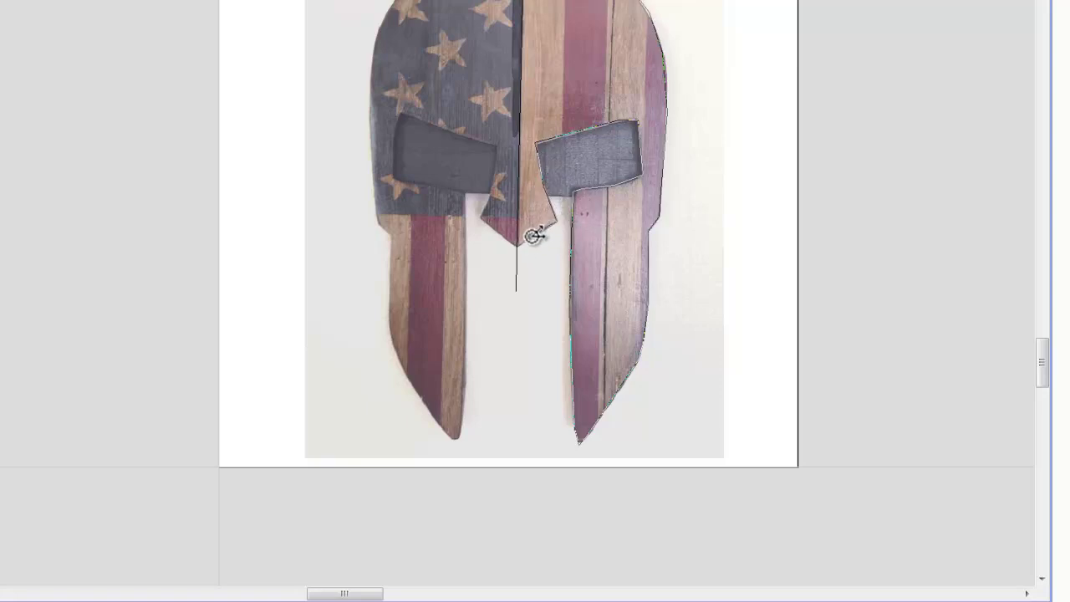
{"action": "left_click", "coordinate": [533, 236]}
{"action": "left_click", "coordinate": [517, 246]}
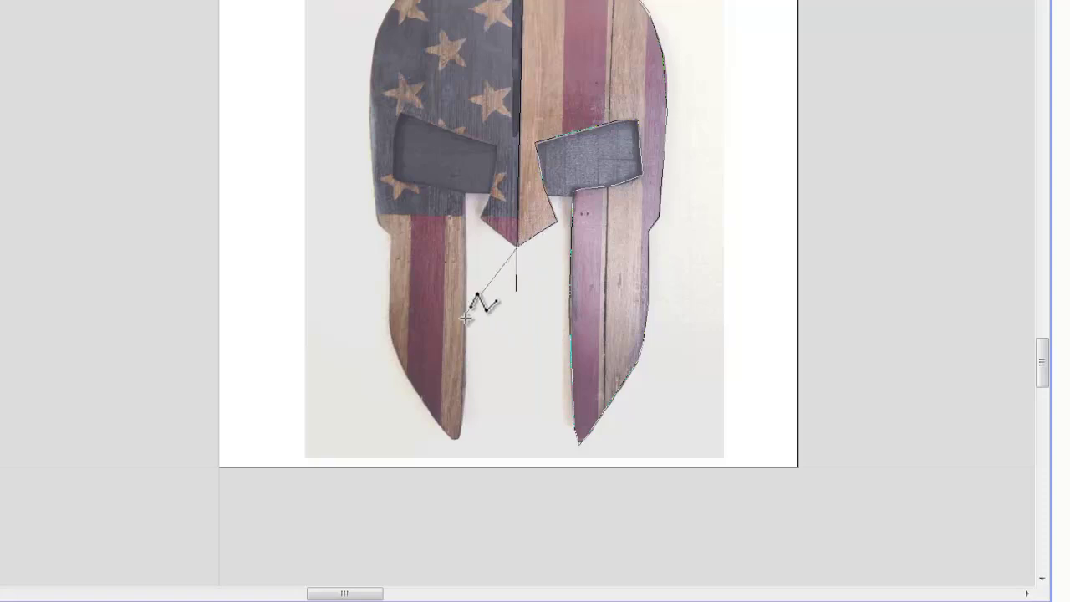
{"action": "double_click", "coordinate": [501, 270]}
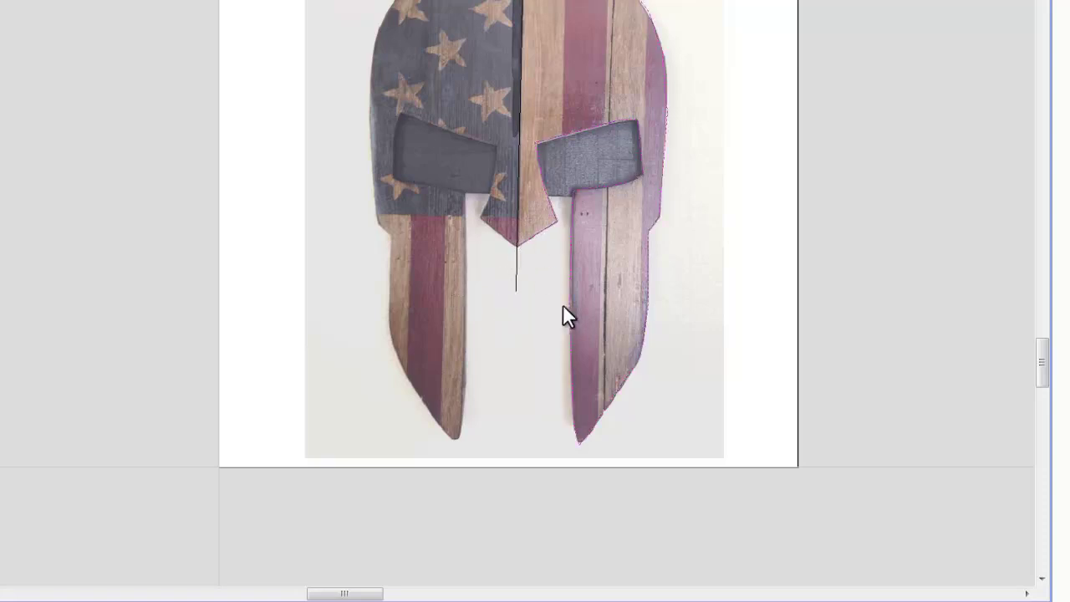
Select the traced right-half outline and toggle the Bitmap Layer's visibility to check the trace without the photo.
{"action": "left_click", "coordinate": [535, 235]}
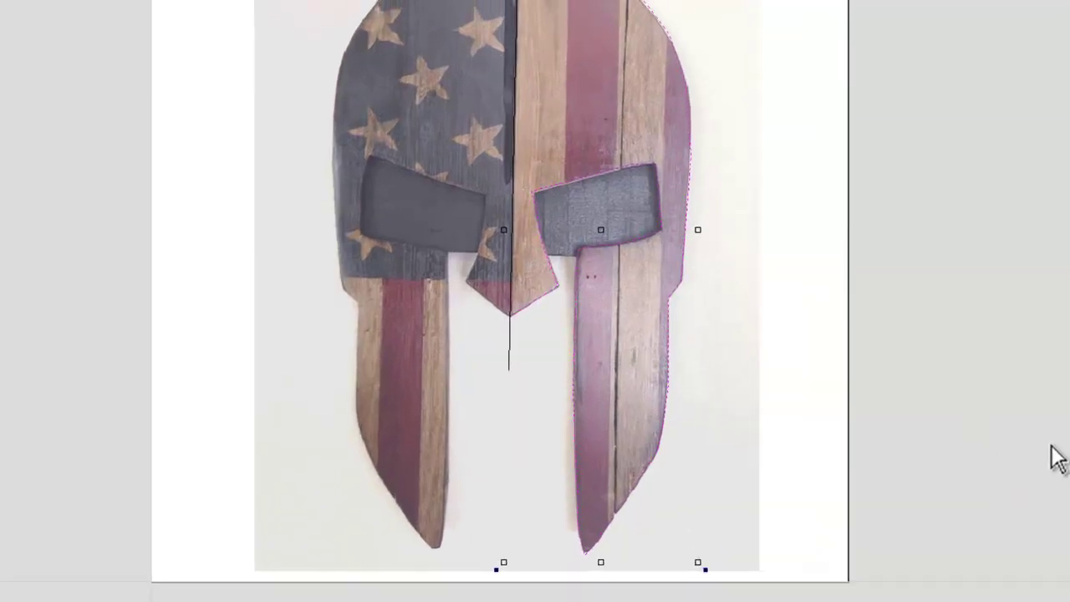
{"action": "scroll", "coordinate": [494, 334], "scroll_direction": "up", "scroll_amount": 3}
{"action": "scroll", "coordinate": [493, 334], "scroll_direction": "down", "scroll_amount": 1}
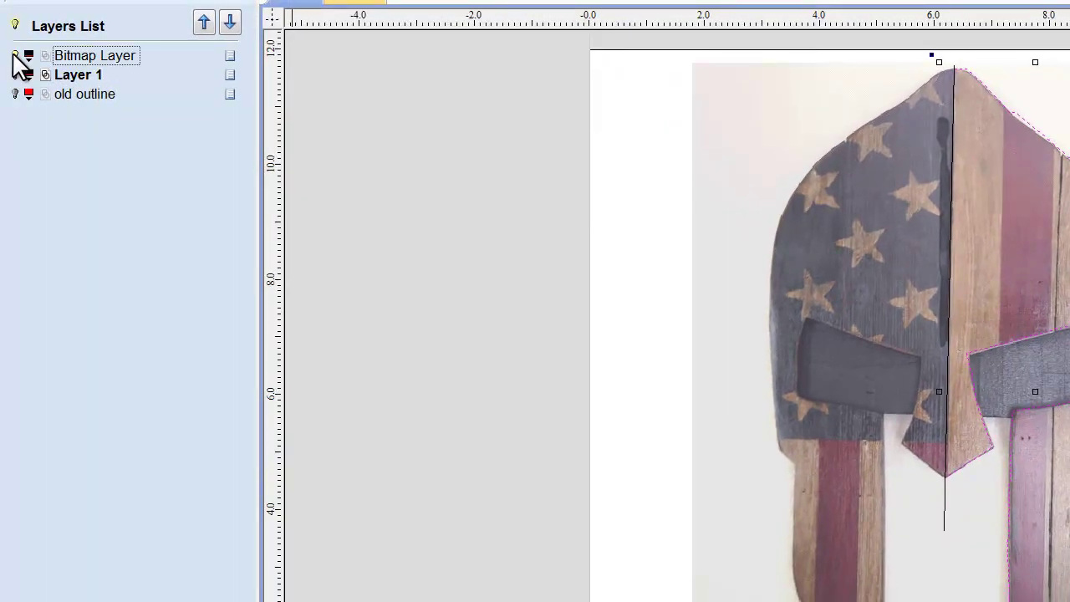
{"action": "left_click", "coordinate": [15, 55]}
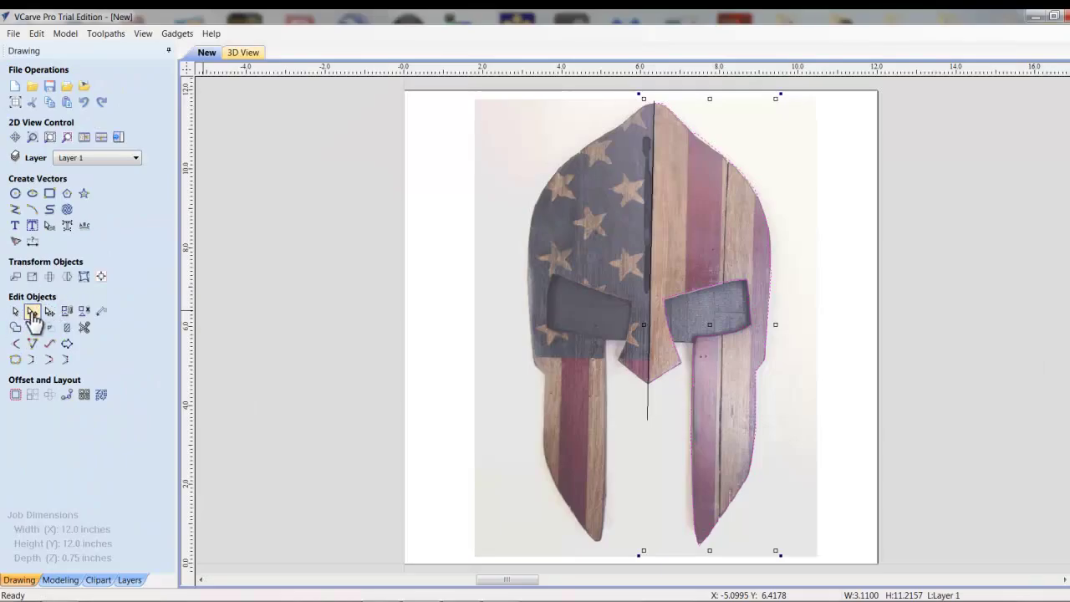
Smooth the outline's nodes along the helmet's upper right edge and move the misplaced node at the red stripe along the edge.
{"action": "left_click", "coordinate": [32, 314]}
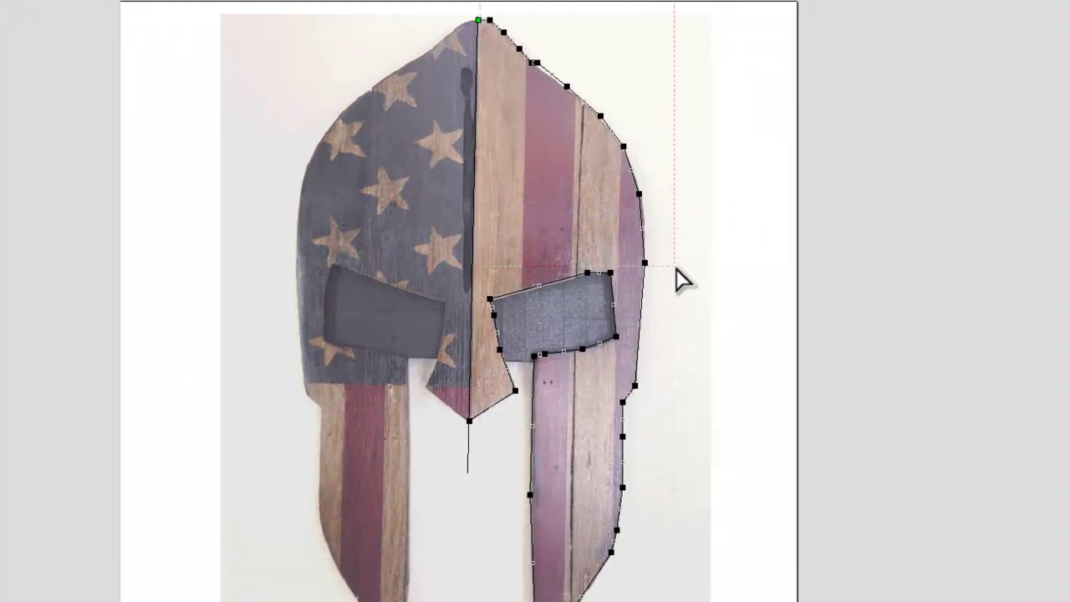
{"action": "left_click_drag", "start_coordinate": [675, 270], "coordinate": [675, 269]}
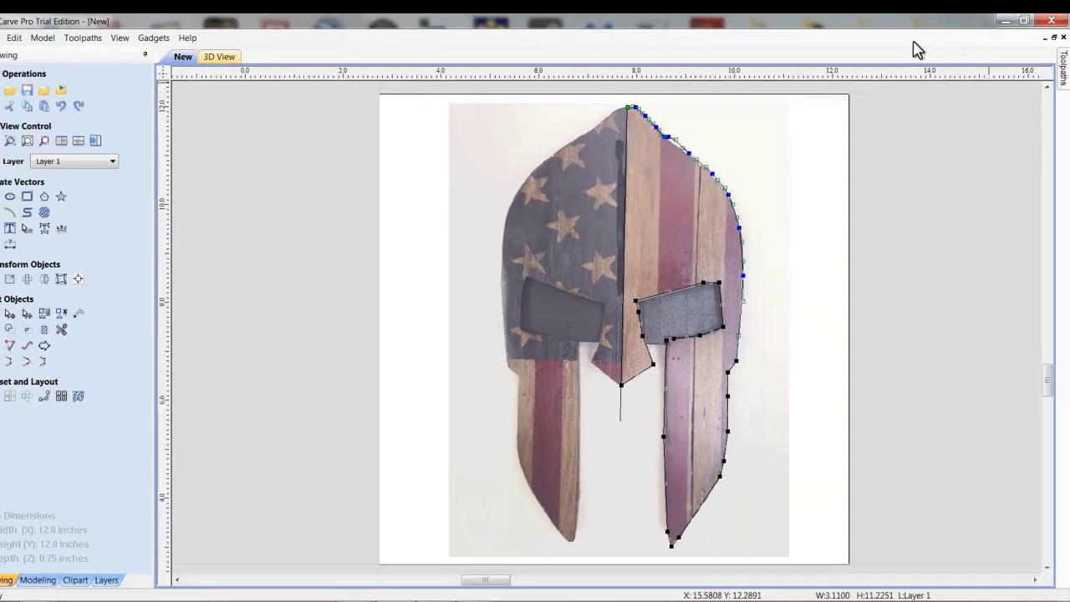
{"action": "scroll", "coordinate": [919, 50], "scroll_direction": "up", "scroll_amount": 3}
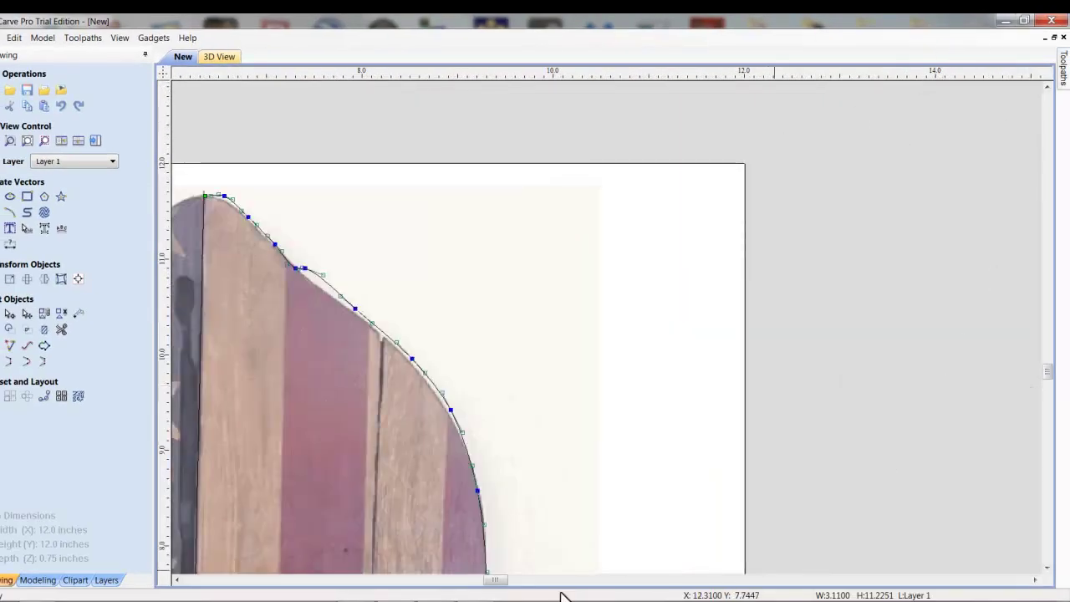
{"action": "left_click_drag", "start_coordinate": [497, 580], "coordinate": [492, 585]}
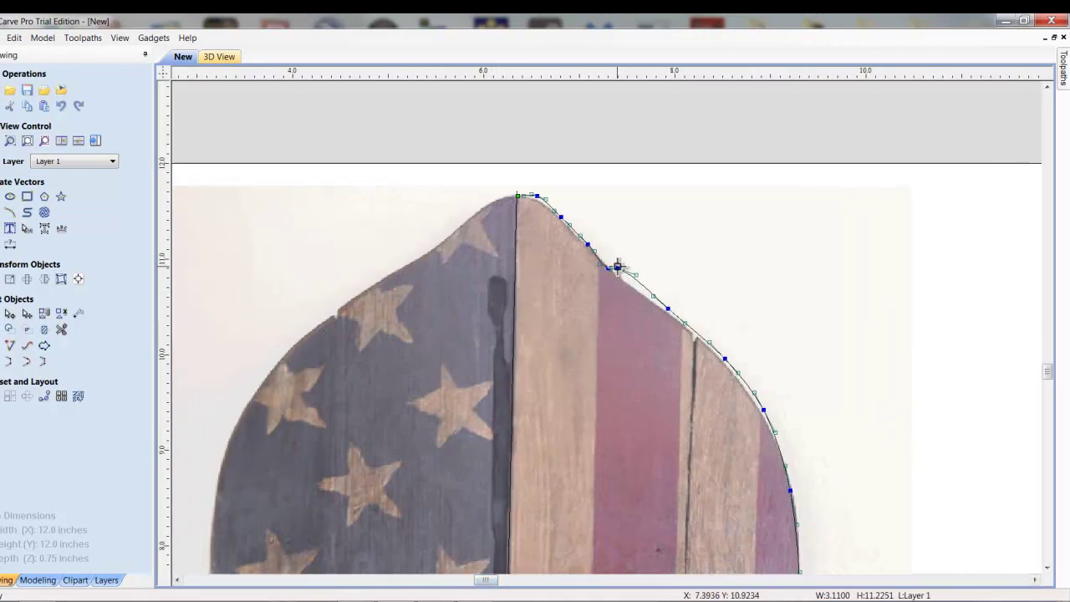
{"action": "left_click_drag", "start_coordinate": [617, 267], "coordinate": [666, 311]}
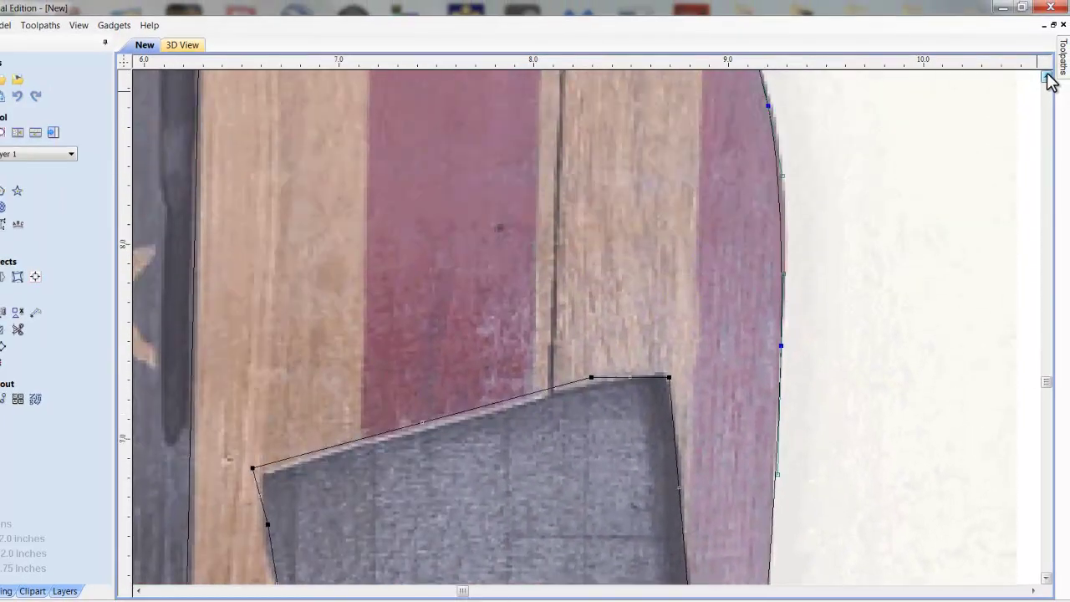
Adjust the nodes and curve handles along the right side of the dome to match the photo and finish node editing.
{"action": "left_click", "coordinate": [1047, 76]}
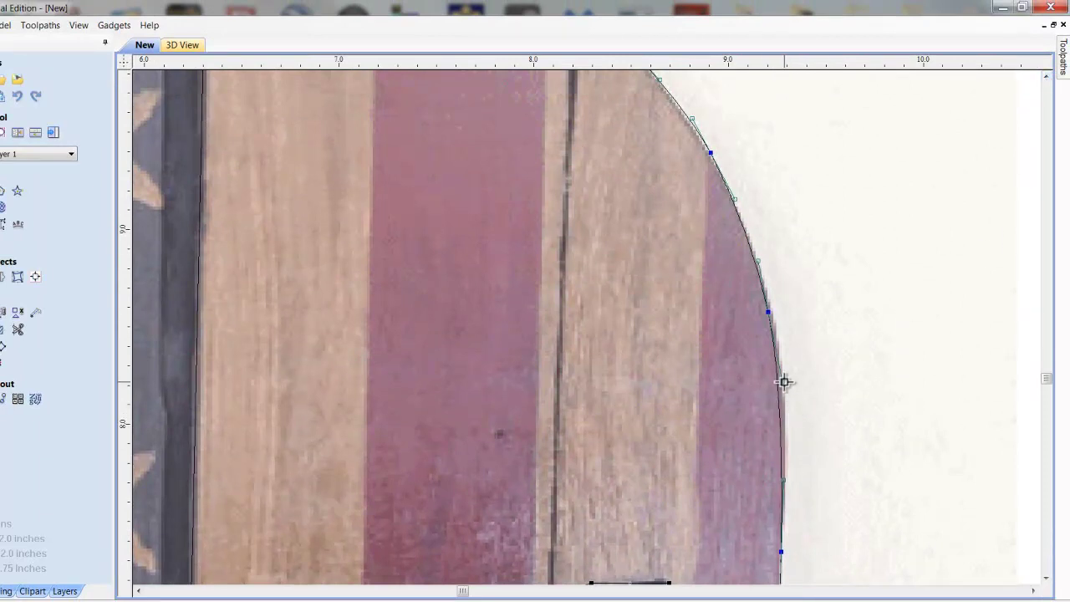
{"action": "left_click_drag", "start_coordinate": [784, 381], "coordinate": [791, 383]}
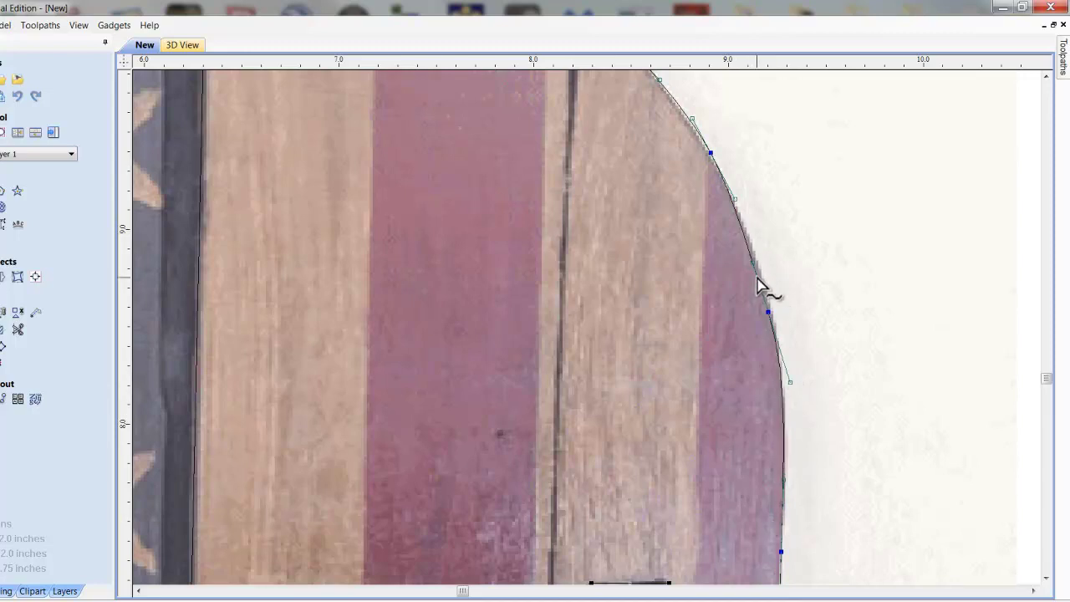
{"action": "mouse_move", "coordinate": [754, 263]}
{"action": "left_mouse_down"}
{"action": "mouse_move", "coordinate": [760, 256]}
{"action": "mouse_move", "coordinate": [756, 264]}
{"action": "left_mouse_up"}
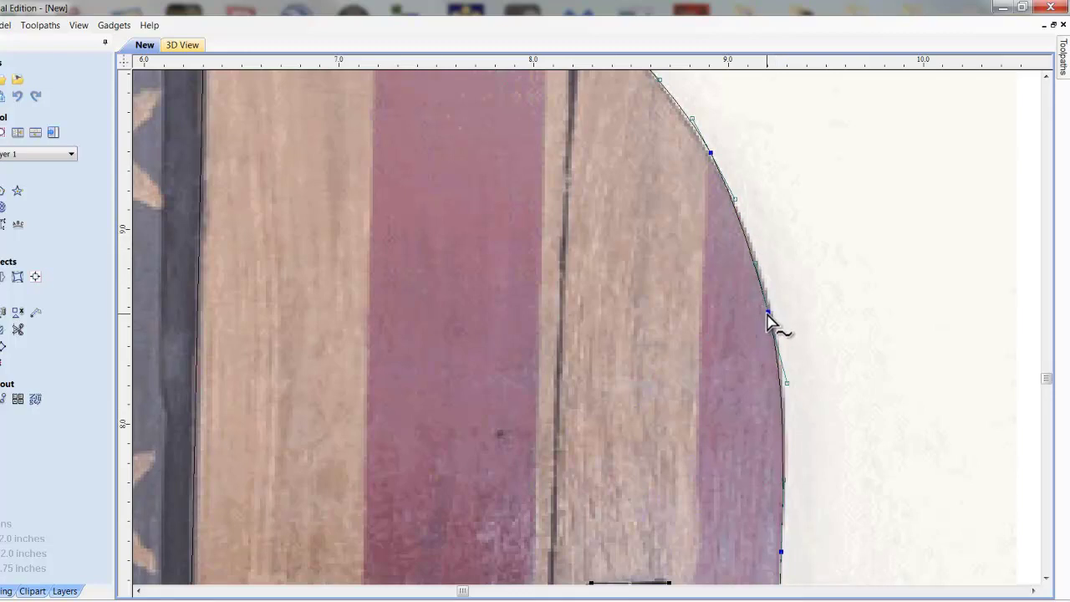
{"action": "left_click_drag", "start_coordinate": [769, 313], "coordinate": [772, 313]}
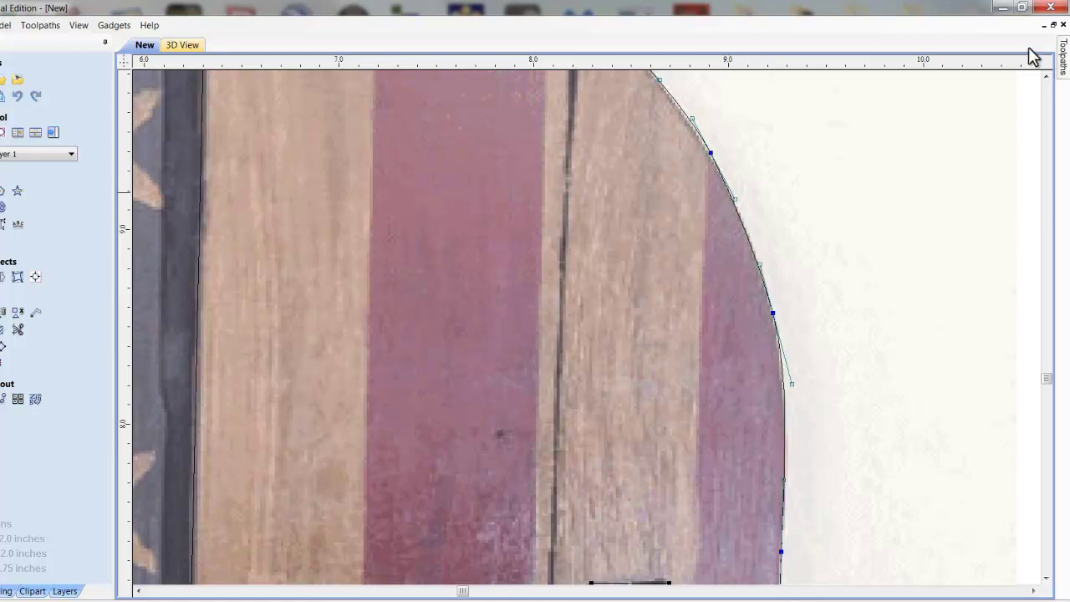
{"action": "left_click_drag", "start_coordinate": [1044, 73], "coordinate": [1043, 73]}
{"action": "left_click_drag", "start_coordinate": [710, 489], "coordinate": [709, 491]}
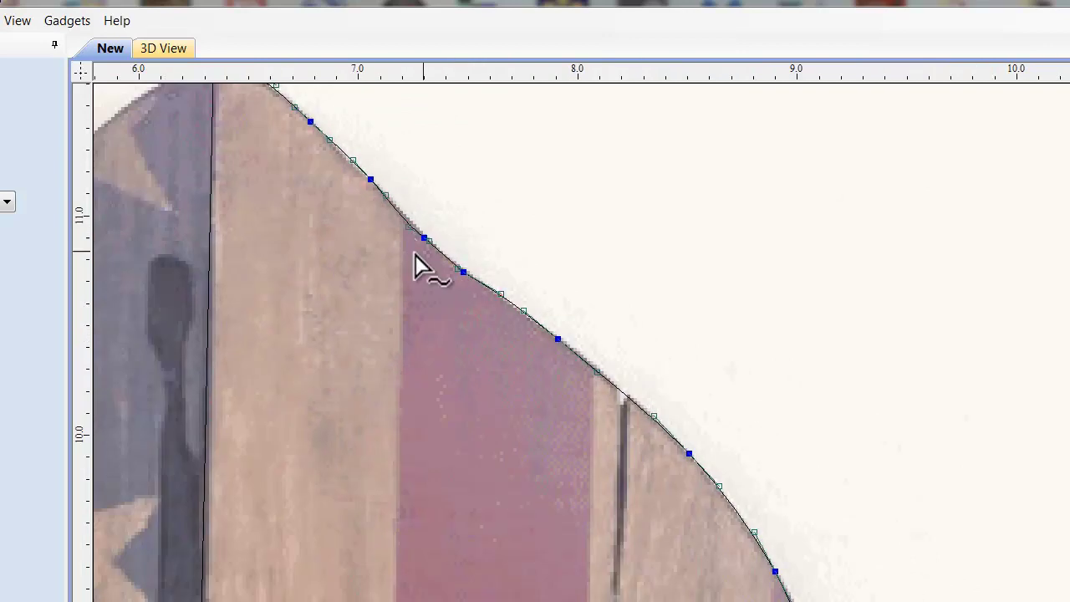
{"action": "scroll", "coordinate": [396, 241], "scroll_direction": "down", "scroll_amount": 2}
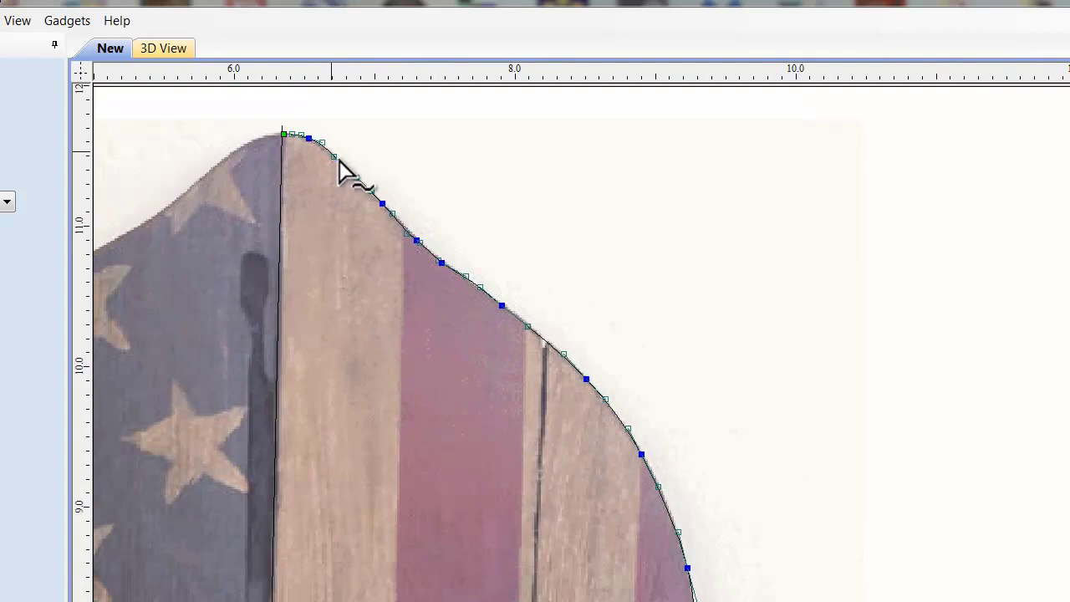
{"action": "left_click", "coordinate": [750, 458]}
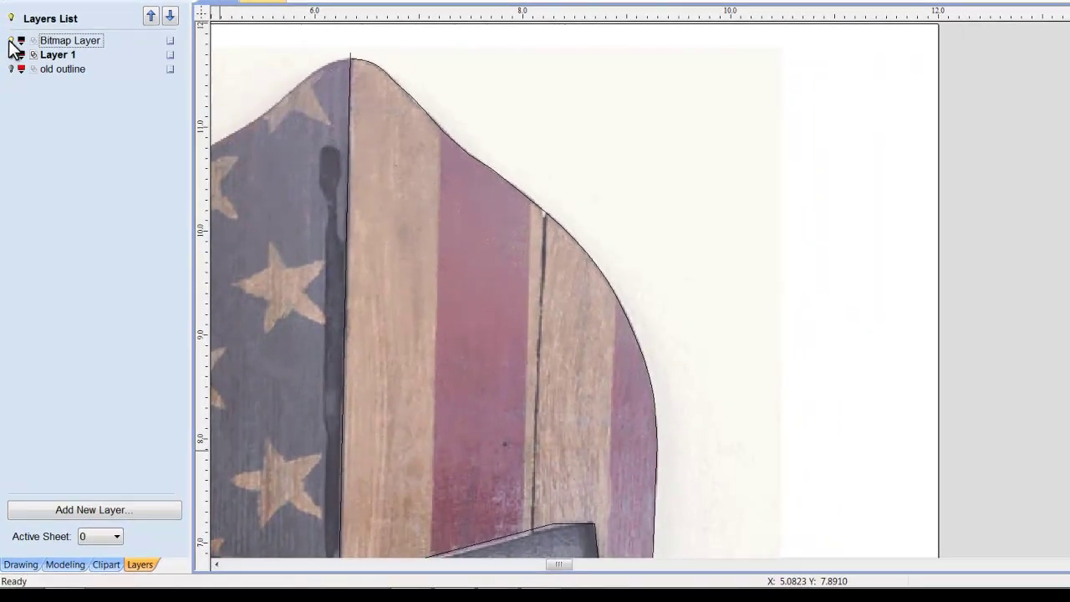
Hide and show the Bitmap Layer to examine the smoothed dome curve with and without the photo.
{"action": "left_click", "coordinate": [10, 40]}
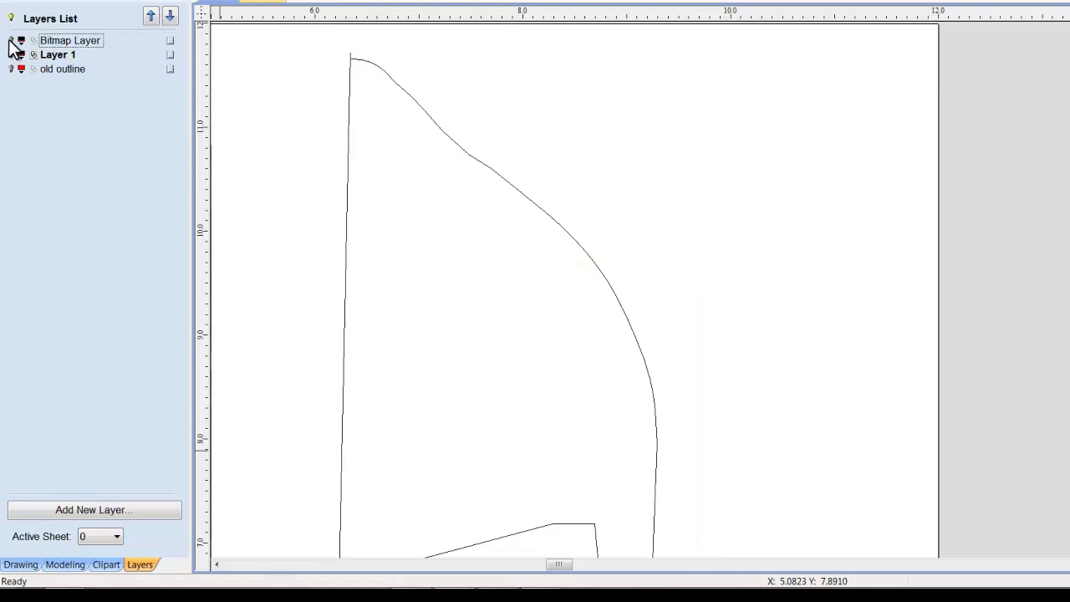
{"action": "left_click", "coordinate": [10, 40]}
{"action": "left_click", "coordinate": [10, 40]}
{"action": "left_click", "coordinate": [10, 41]}
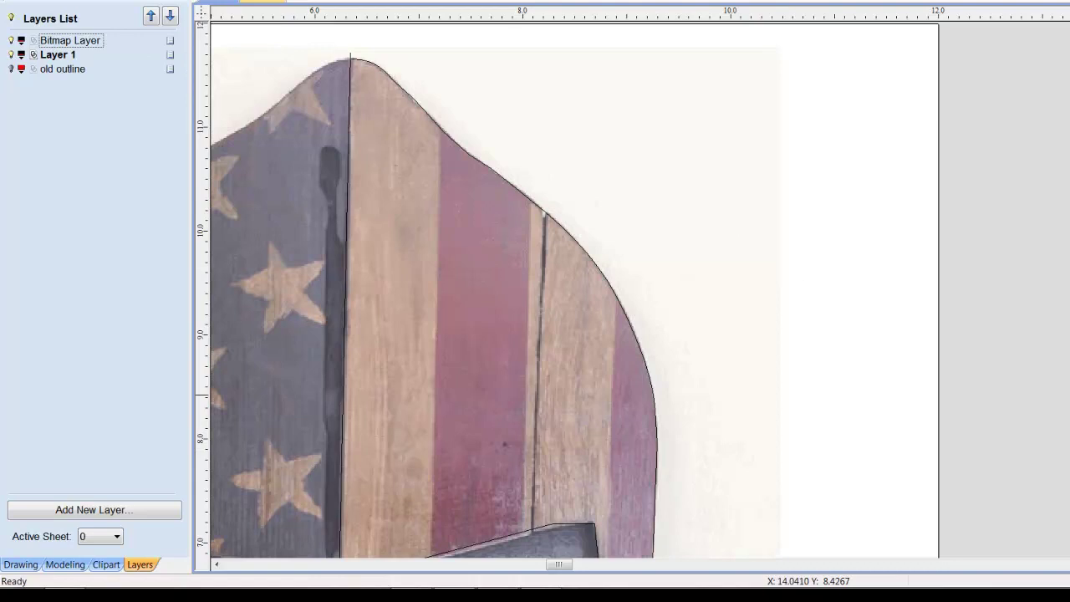
Smooth the outline's nodes along the outer edge of the right cheek piece to follow the photo.
{"action": "scroll", "coordinate": [575, 289], "scroll_direction": "down", "scroll_amount": 5}
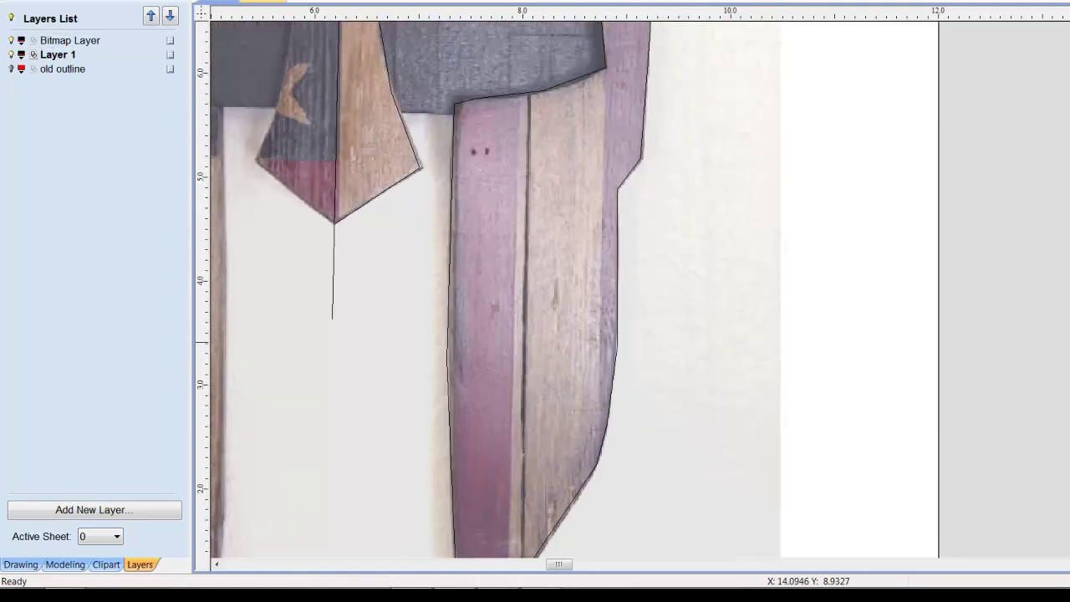
{"action": "left_click", "coordinate": [618, 344]}
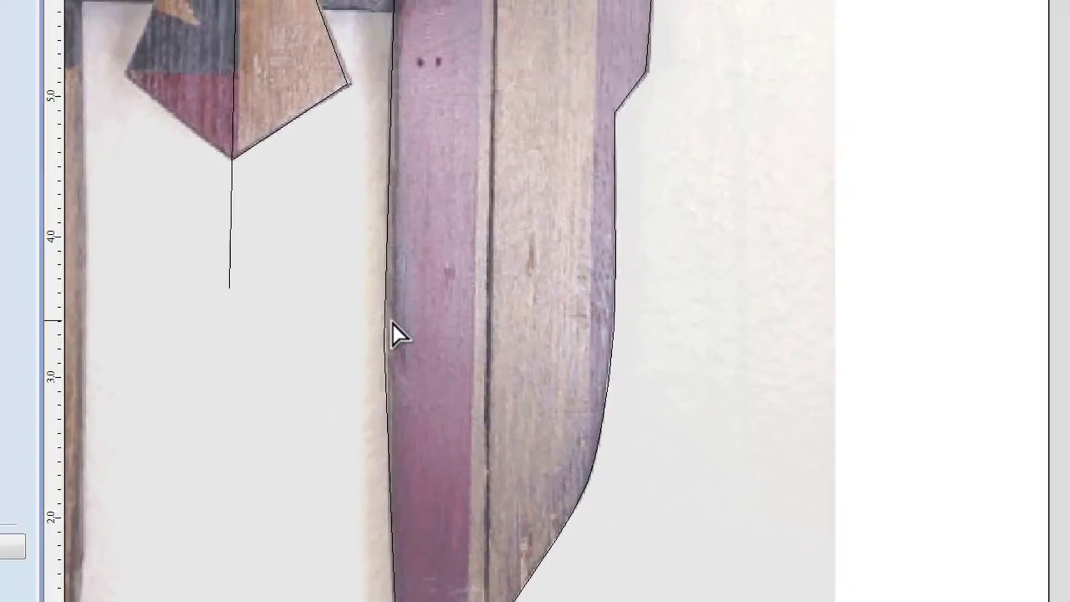
{"action": "left_click", "coordinate": [385, 338]}
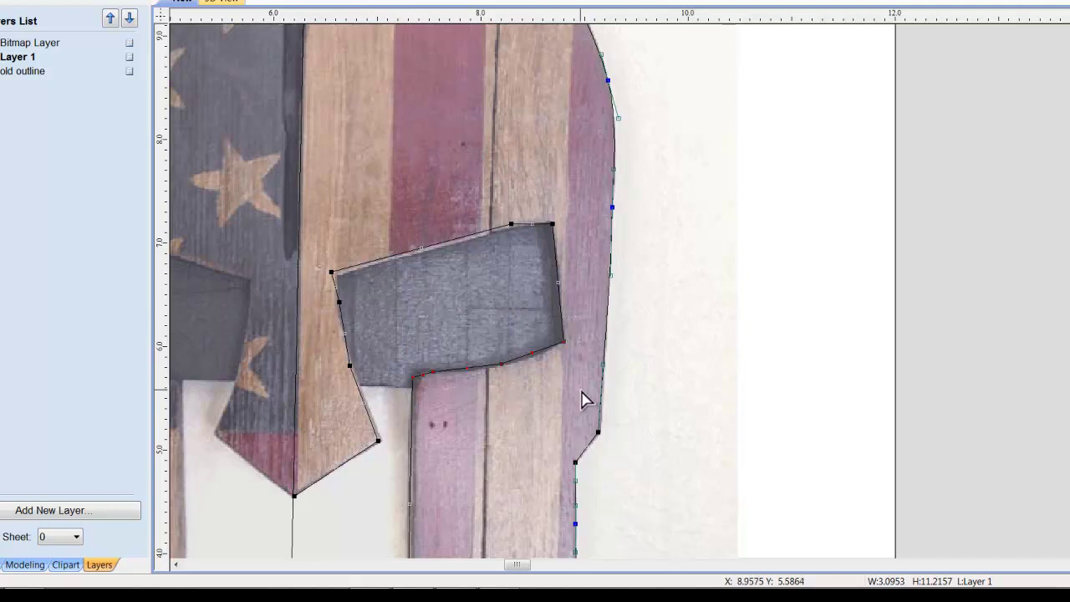
Smooth only the two middle nodes on the right eye opening's lower edge and fit their positions and handles to the photo.
{"action": "key", "text": "s"}
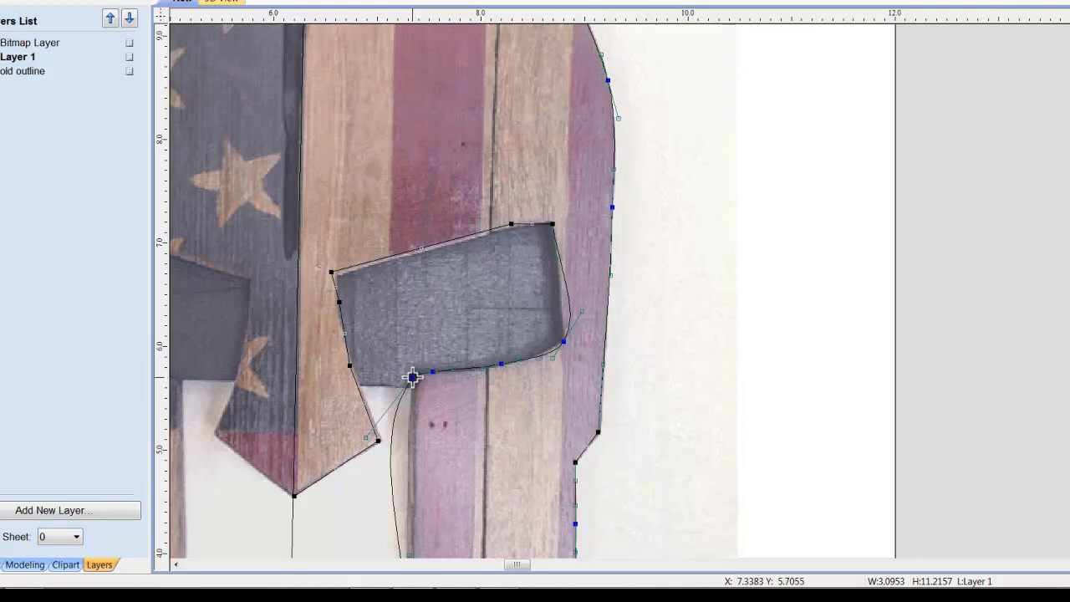
{"action": "key", "text": "ctrl+z"}
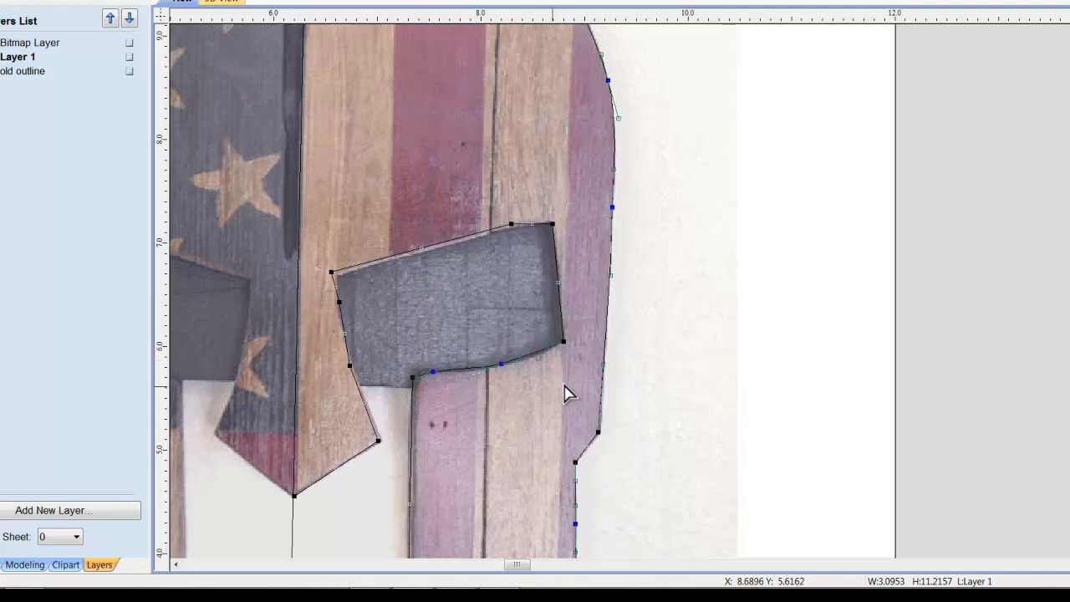
{"action": "left_click", "coordinate": [502, 365]}
{"action": "left_click", "coordinate": [501, 365]}
{"action": "scroll", "coordinate": [465, 391], "scroll_direction": "up", "scroll_amount": 6}
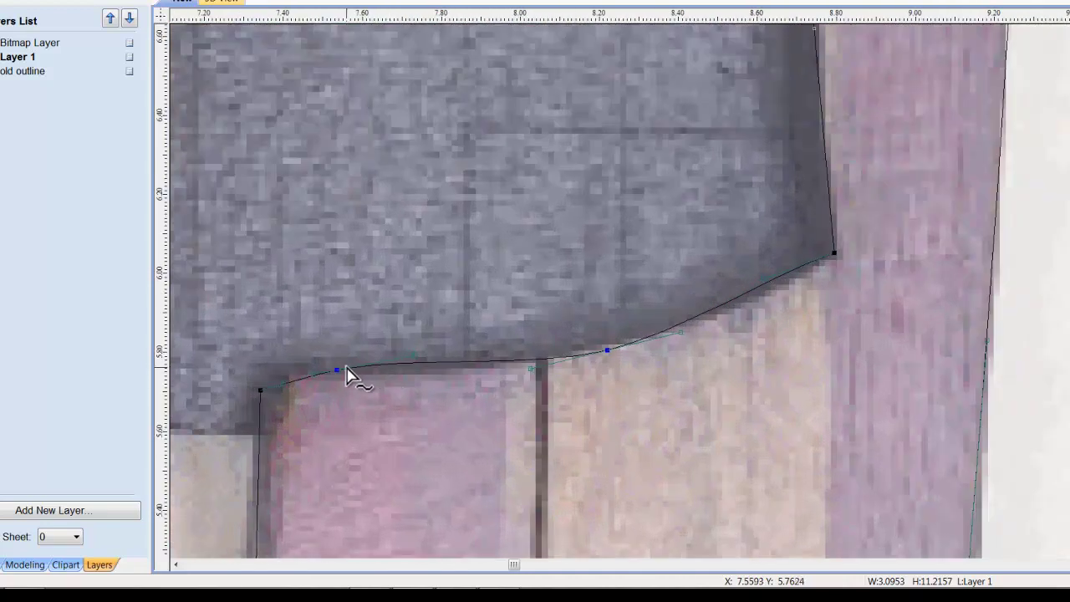
{"action": "left_click_drag", "start_coordinate": [336, 369], "coordinate": [336, 373]}
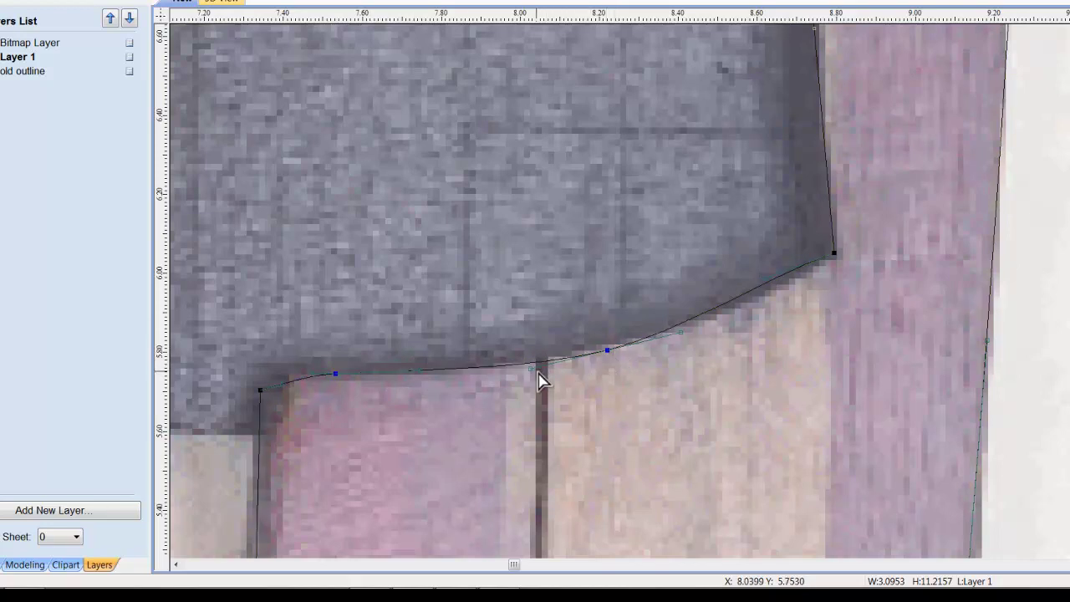
{"action": "left_click", "coordinate": [530, 368]}
{"action": "left_click_drag", "start_coordinate": [762, 281], "coordinate": [776, 296]}
{"action": "scroll", "coordinate": [442, 520], "scroll_direction": "up", "scroll_amount": 2}
{"action": "scroll", "coordinate": [530, 521], "scroll_direction": "down", "scroll_amount": 5}
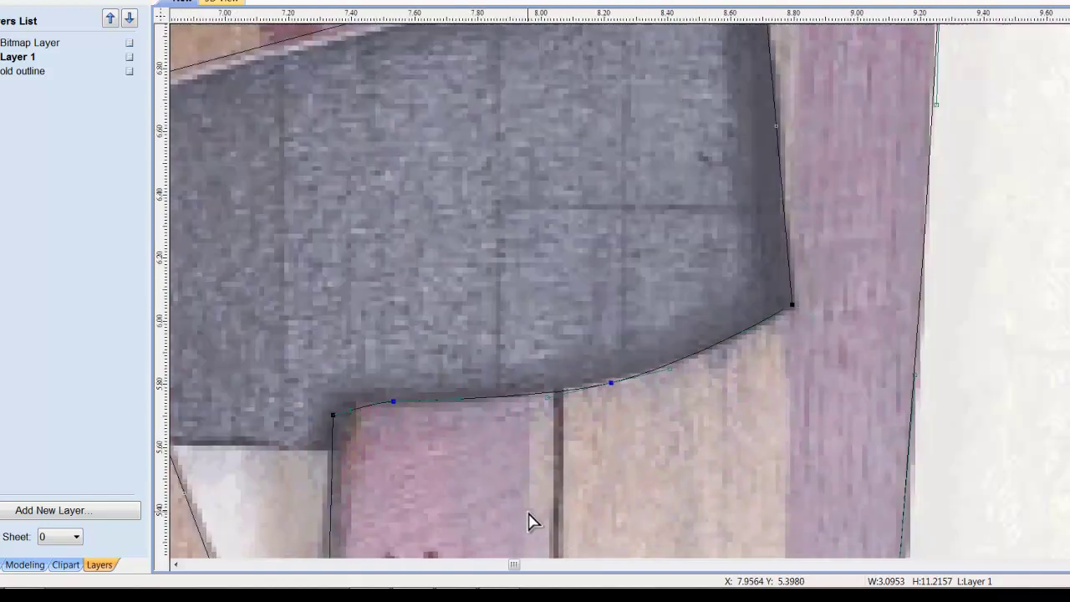
{"action": "scroll", "coordinate": [530, 526], "scroll_direction": "down", "scroll_amount": 1}
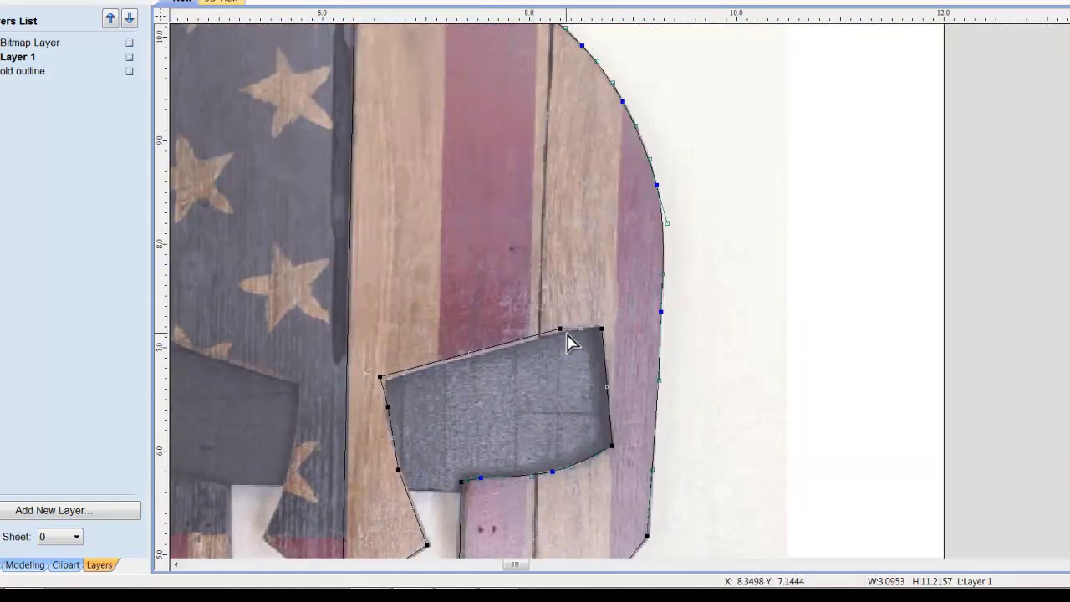
Smooth the nodes on the right eye opening's upper and inner edges and align them and their handles with the photo.
{"action": "left_click", "coordinate": [592, 378]}
{"action": "left_click", "coordinate": [559, 329]}
{"action": "left_click_drag", "start_coordinate": [558, 328], "coordinate": [558, 334]}
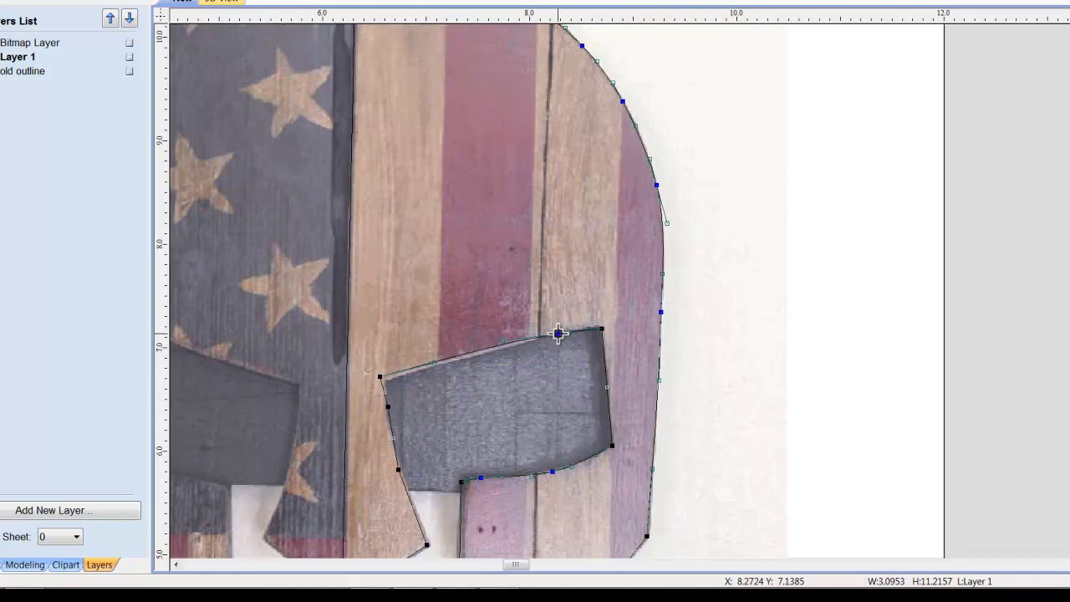
{"action": "left_click", "coordinate": [502, 345]}
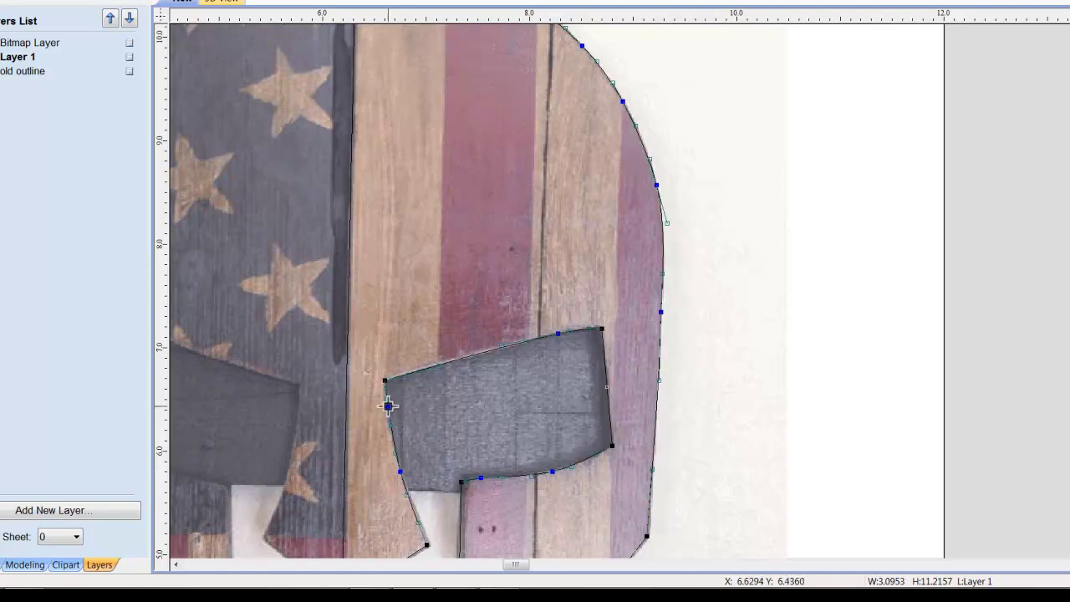
{"action": "left_click", "coordinate": [386, 408]}
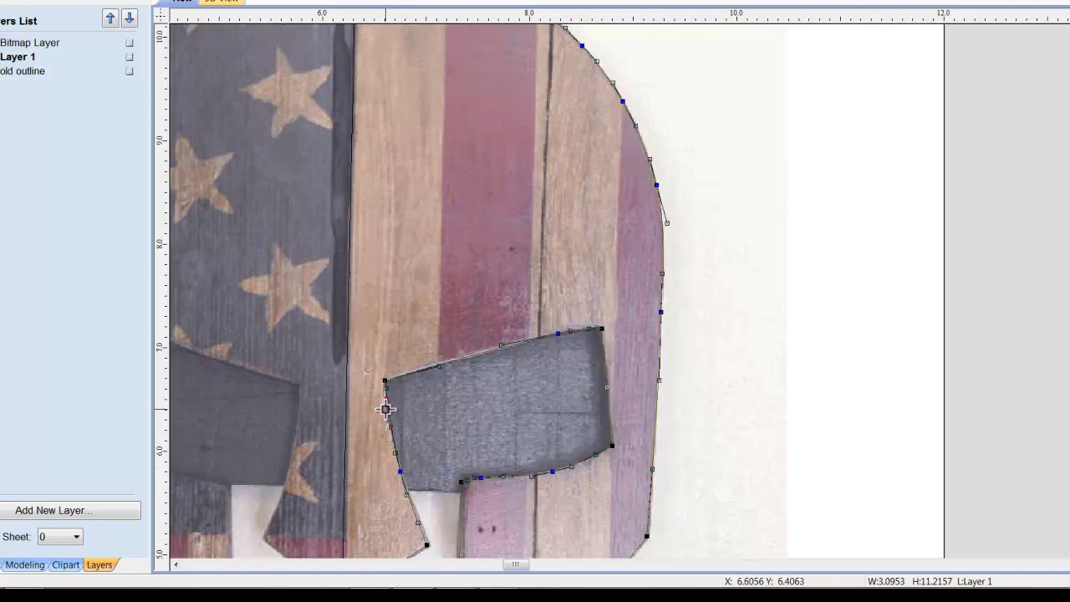
{"action": "left_click", "coordinate": [385, 408]}
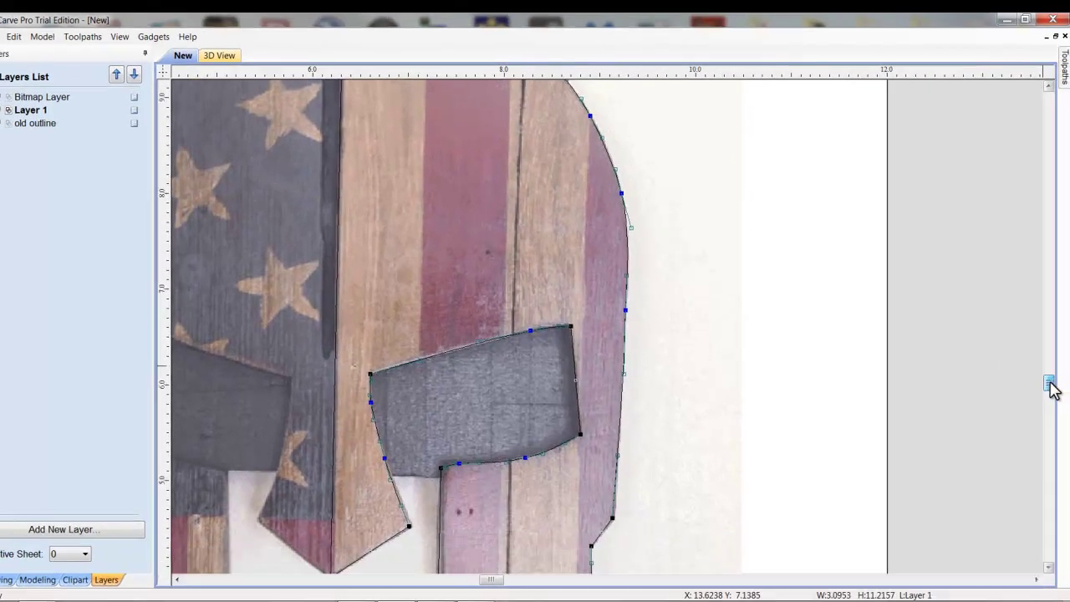
Finish node editing and create a mirrored copy of the traced right half of the helmet, flipped about the vertical centre line.
{"action": "left_click_drag", "start_coordinate": [1069, 340], "coordinate": [1069, 355]}
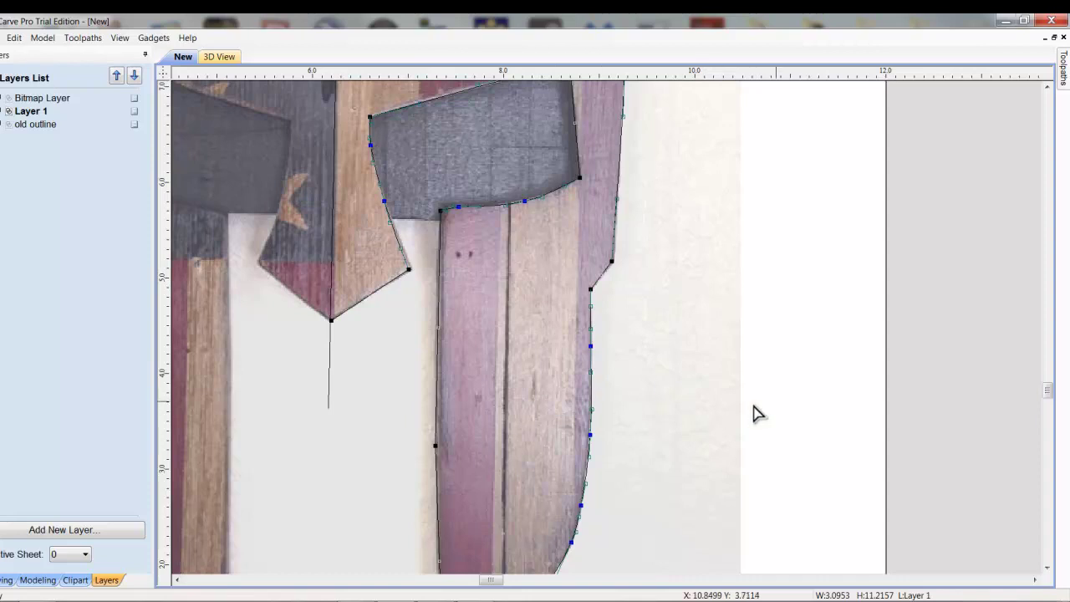
{"action": "scroll", "coordinate": [881, 380], "scroll_direction": "down", "scroll_amount": 5}
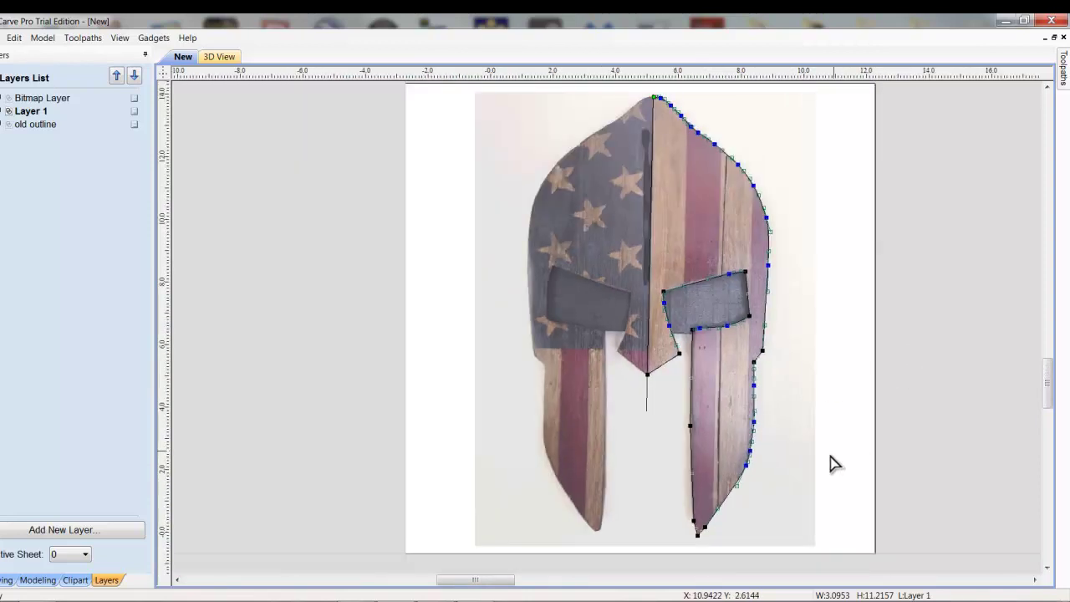
{"action": "scroll", "coordinate": [816, 432], "scroll_direction": "up", "scroll_amount": 1}
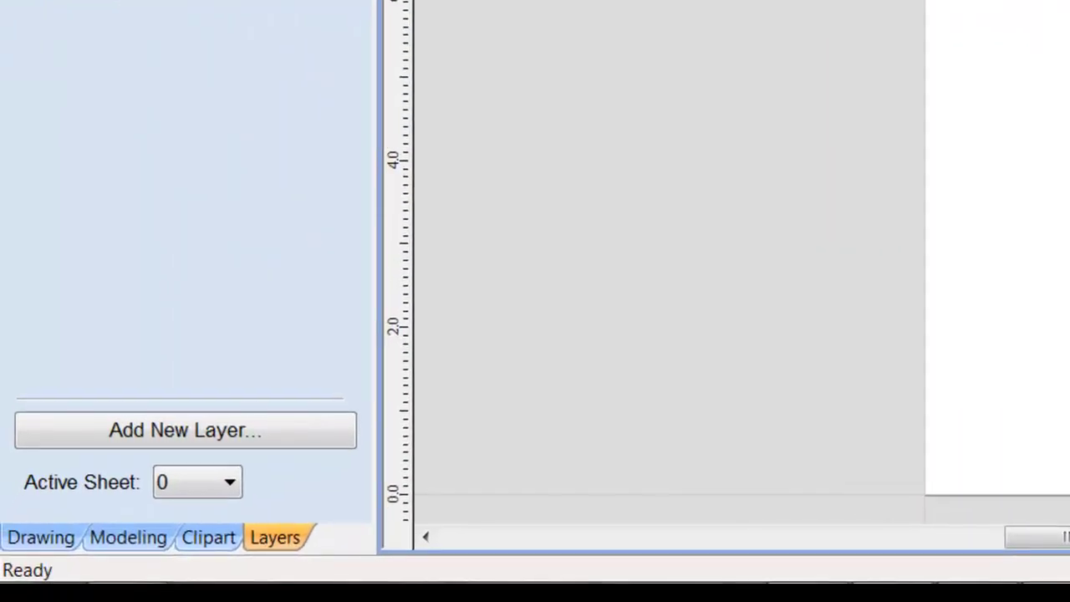
{"action": "left_click", "coordinate": [64, 539]}
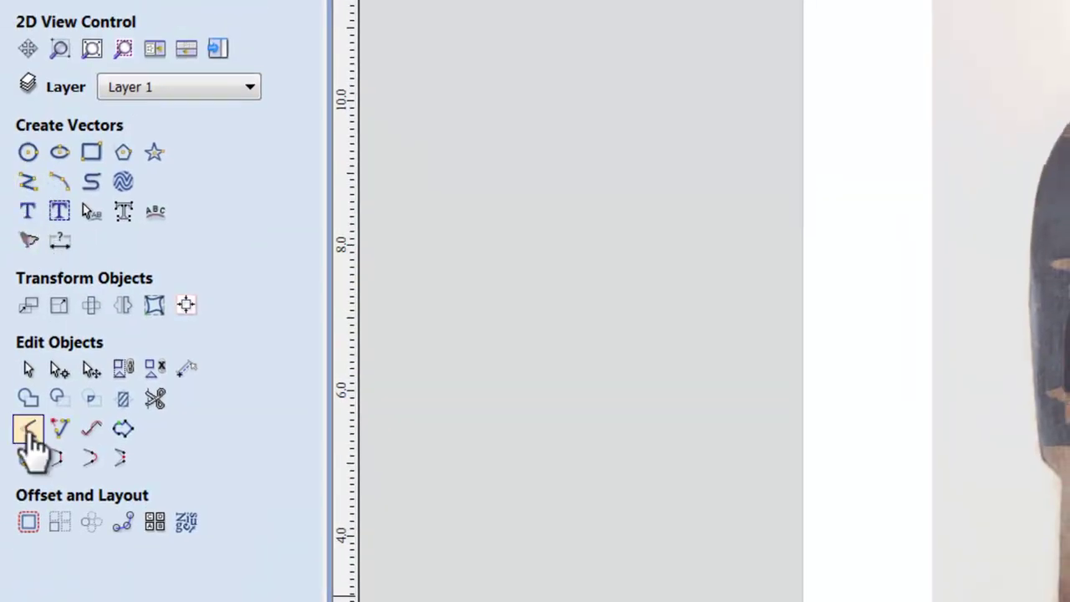
{"action": "left_click", "coordinate": [27, 431]}
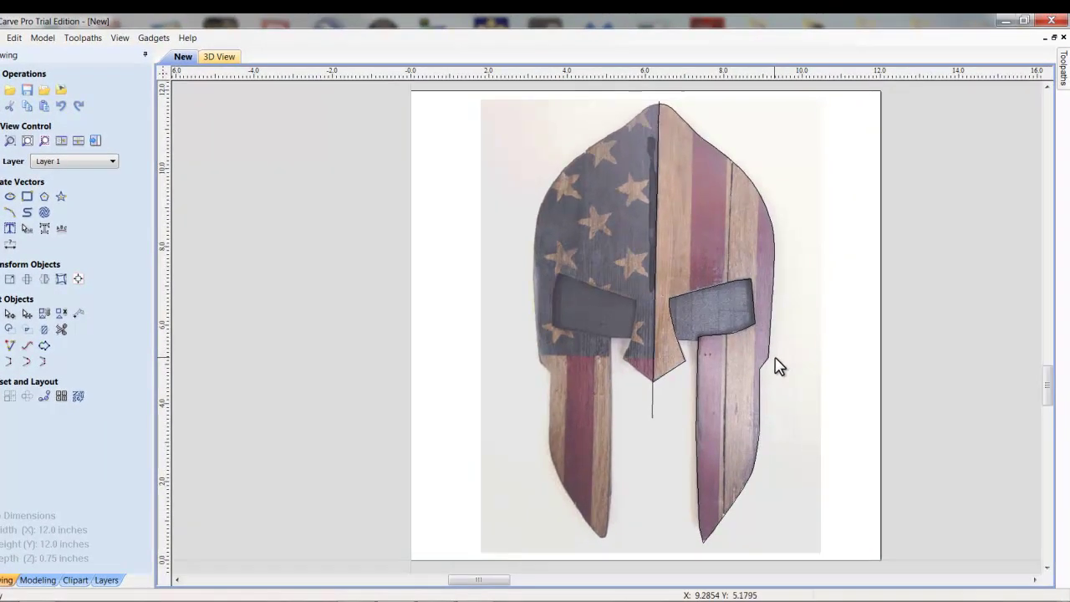
{"action": "left_click", "coordinate": [768, 365]}
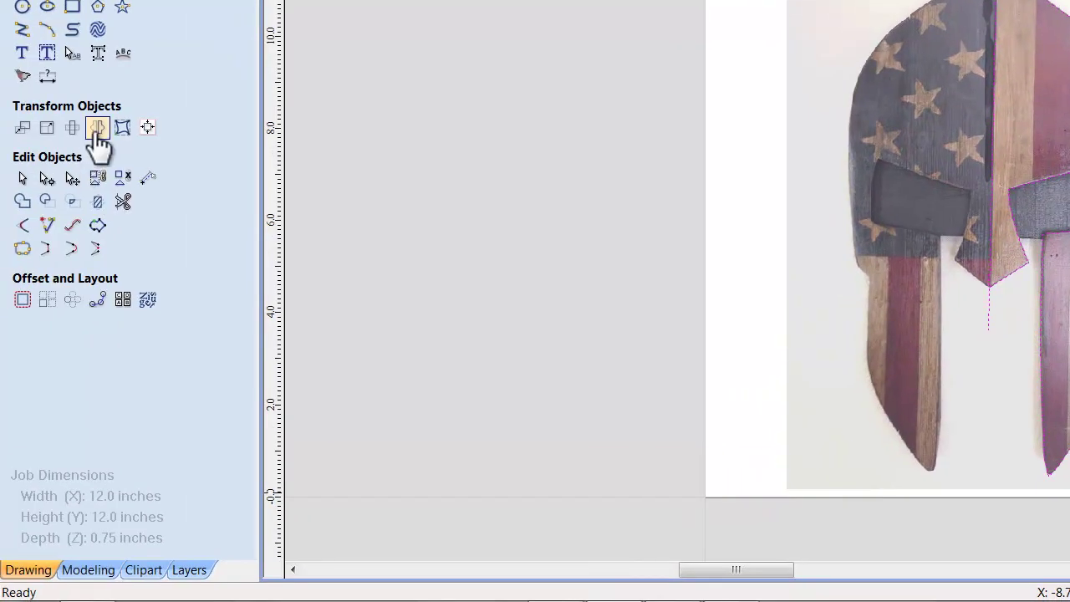
{"action": "left_click", "coordinate": [97, 128]}
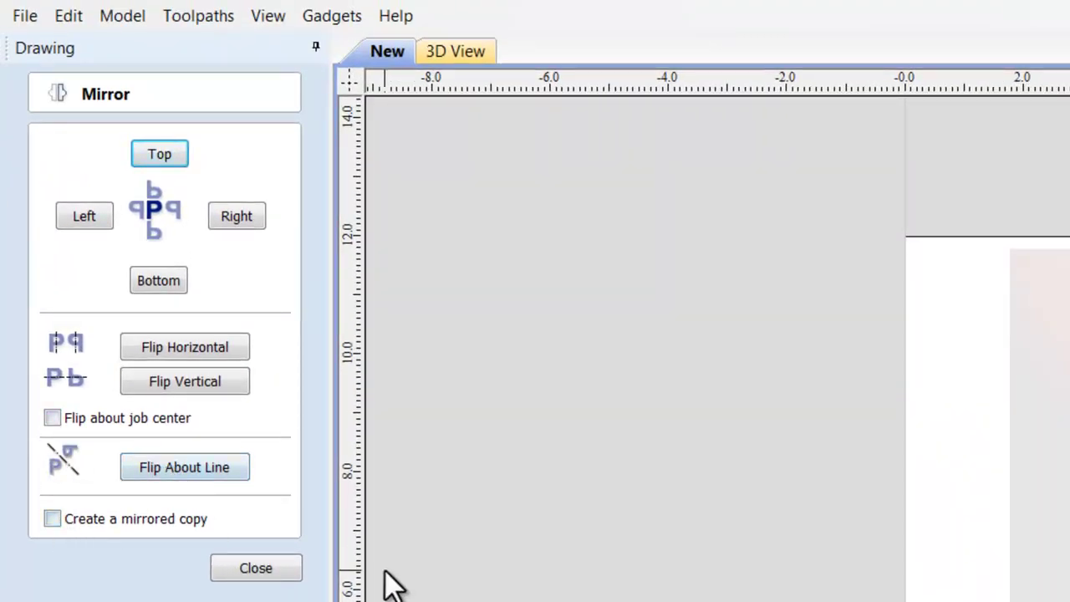
{"action": "left_click", "coordinate": [50, 519]}
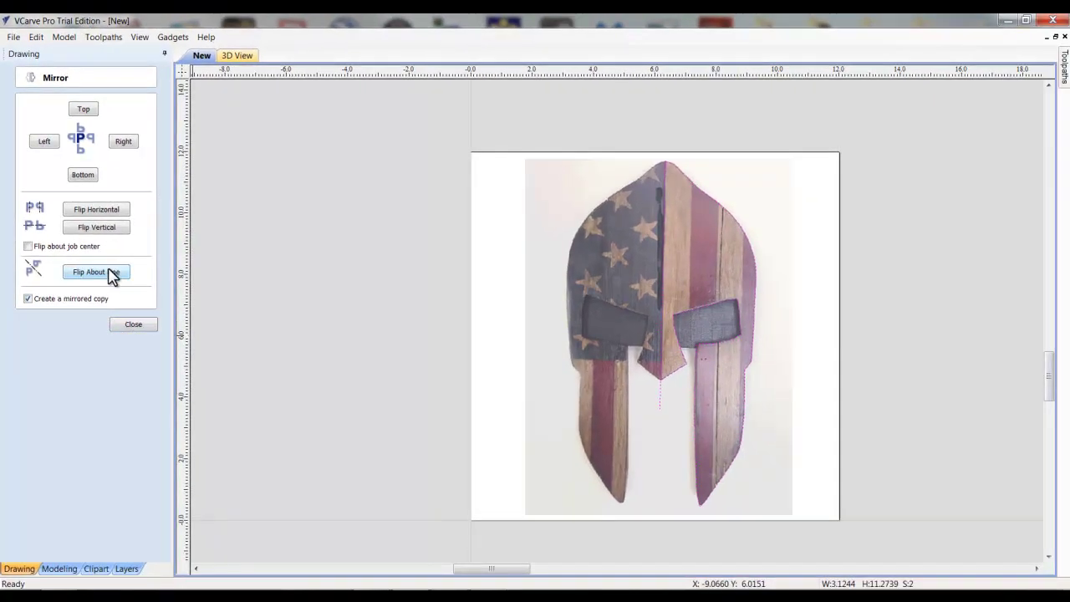
{"action": "left_click", "coordinate": [109, 275]}
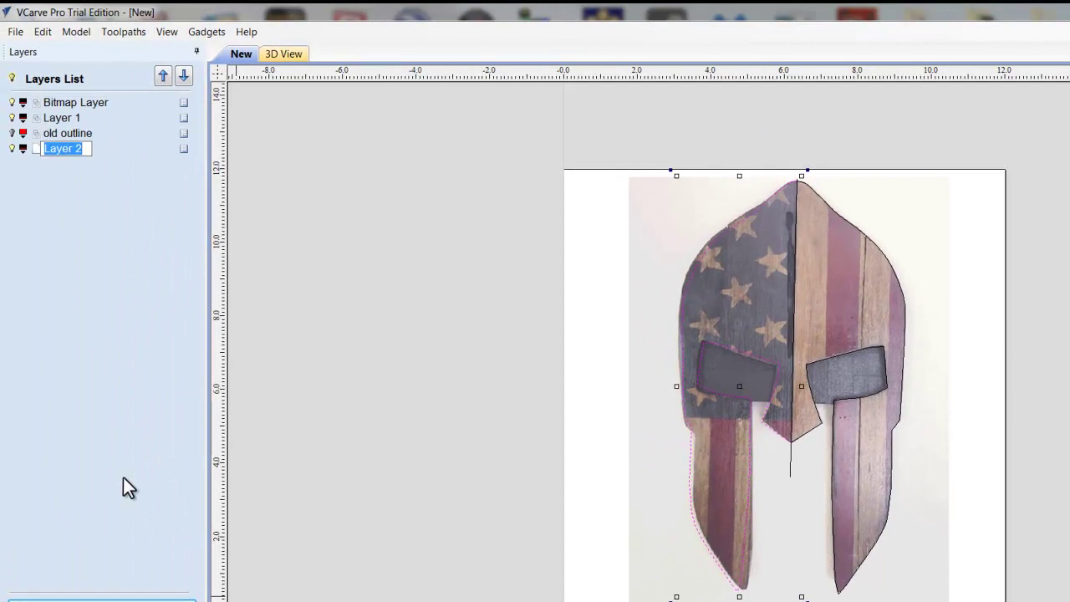
Hide and show the Bitmap Layer to examine the full mirrored helmet outline with and without the photo.
{"action": "key", "text": "Escape"}
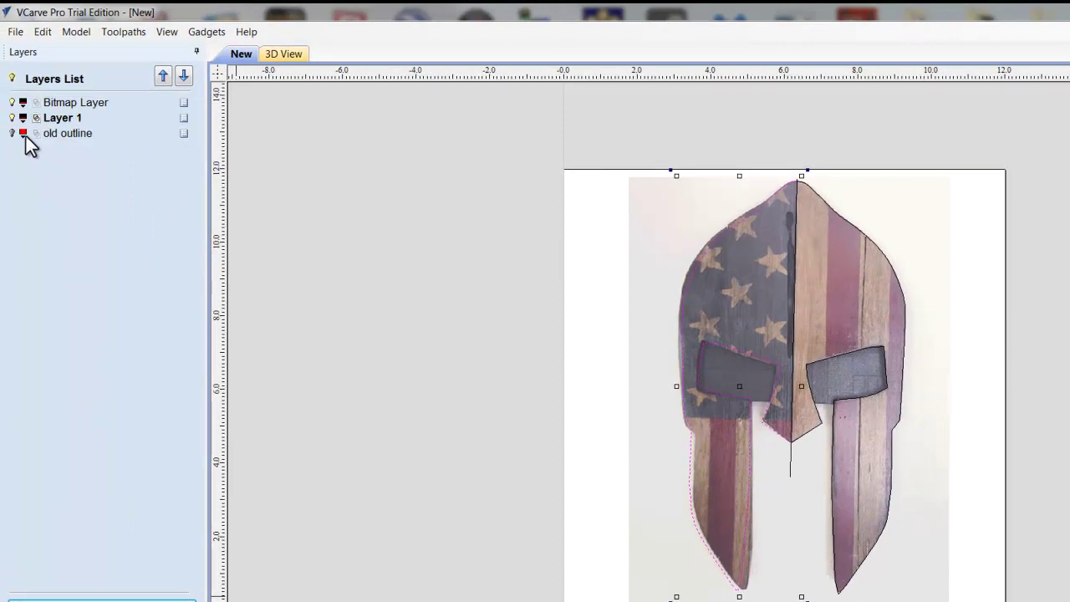
{"action": "left_click", "coordinate": [12, 101]}
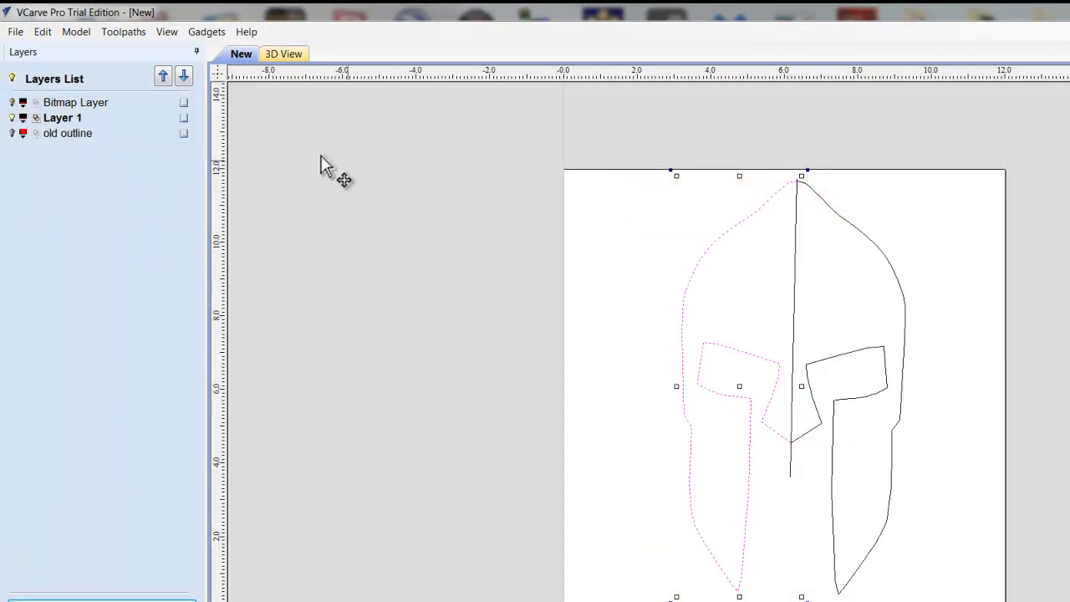
{"action": "left_click", "coordinate": [652, 353]}
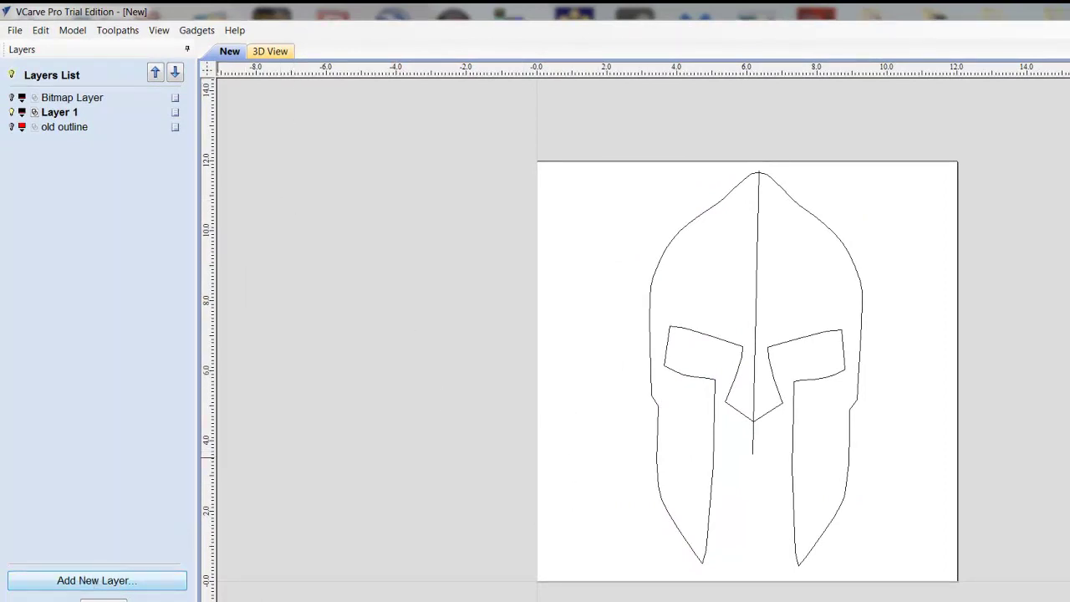
{"action": "left_click", "coordinate": [12, 98]}
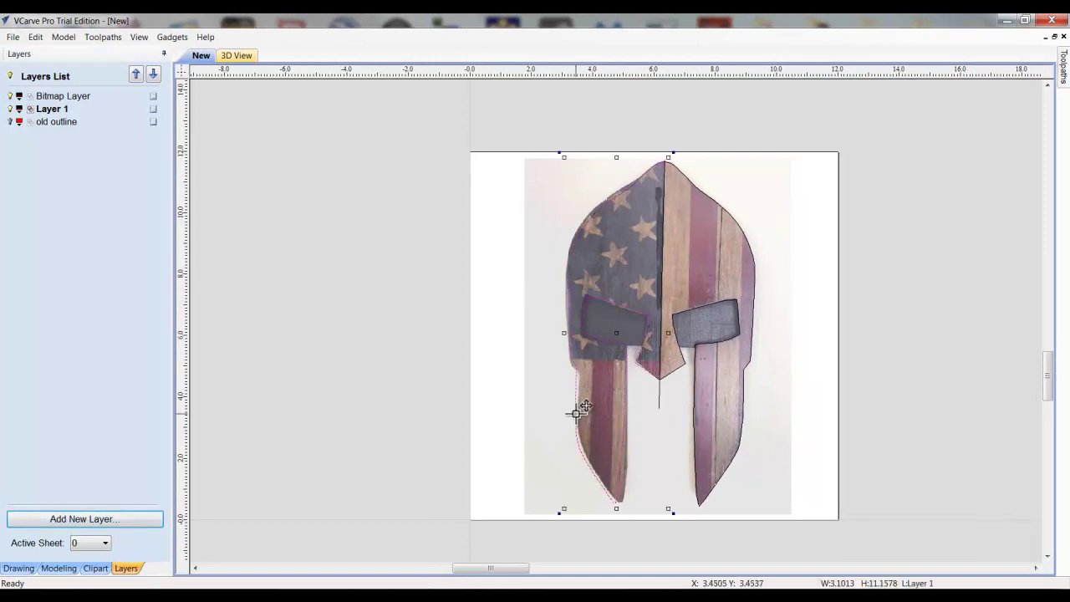
Try to nudge the mirrored outline's nodes along the left cheek piece's outer edge inward to fit the photo.
{"action": "left_click", "coordinate": [20, 568]}
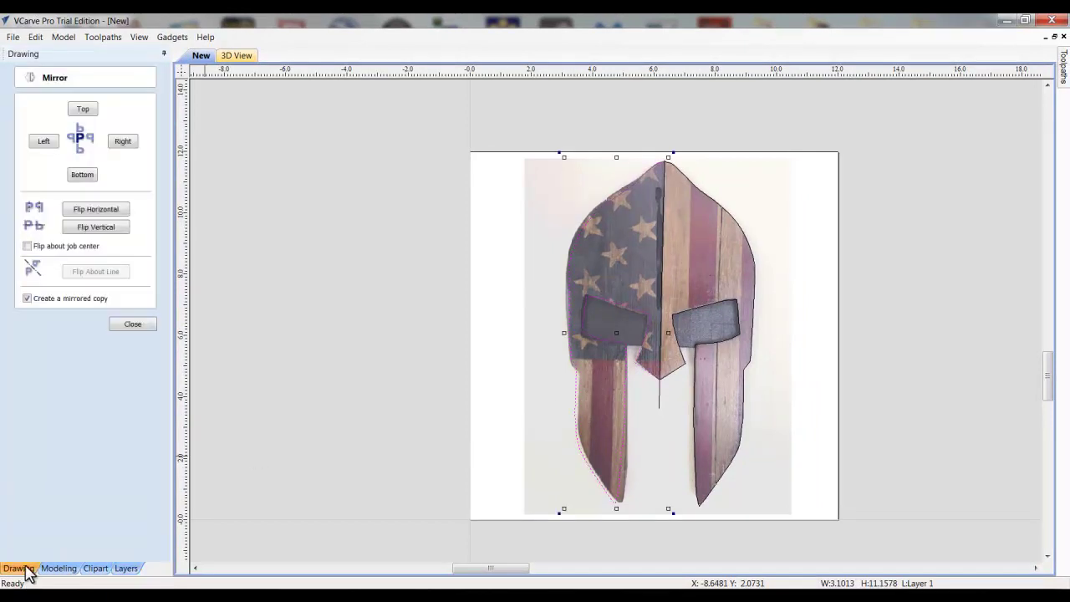
{"action": "left_click", "coordinate": [124, 327]}
{"action": "left_click", "coordinate": [31, 308]}
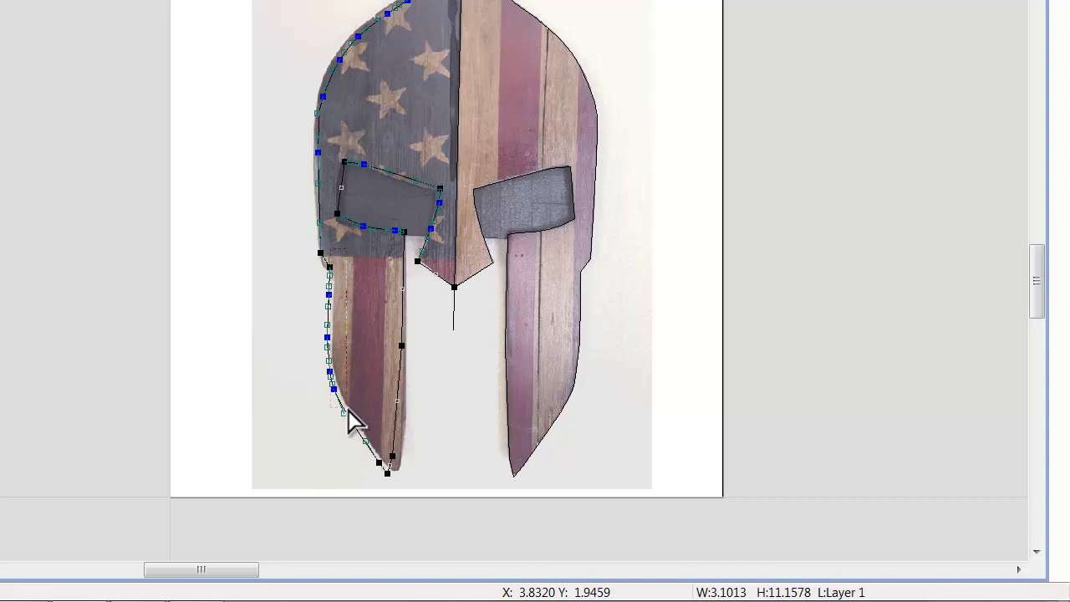
{"action": "left_click", "coordinate": [330, 376]}
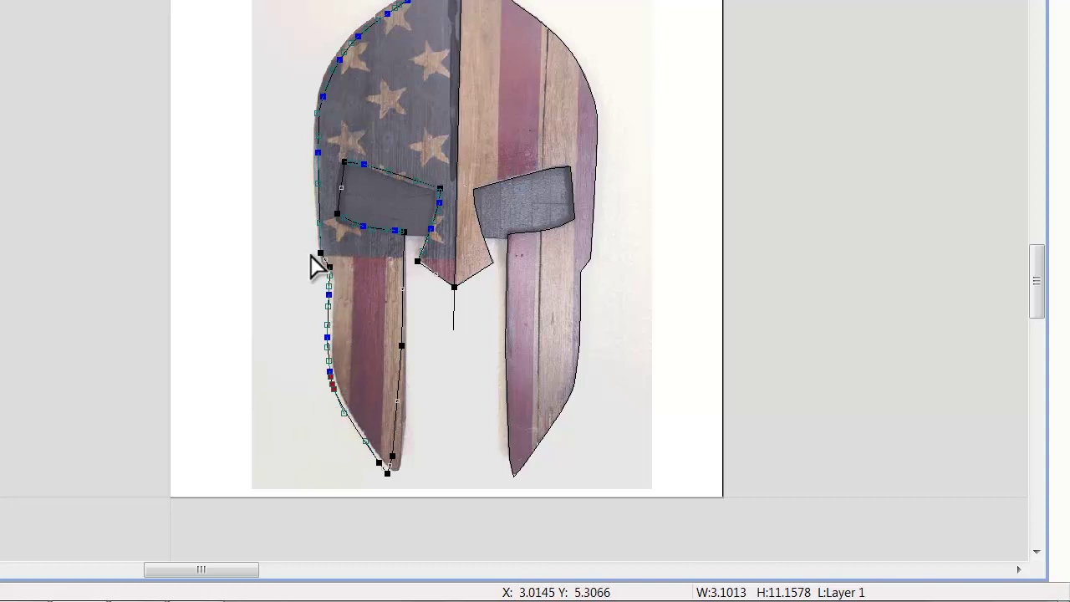
{"action": "left_click_drag", "start_coordinate": [299, 247], "coordinate": [338, 450]}
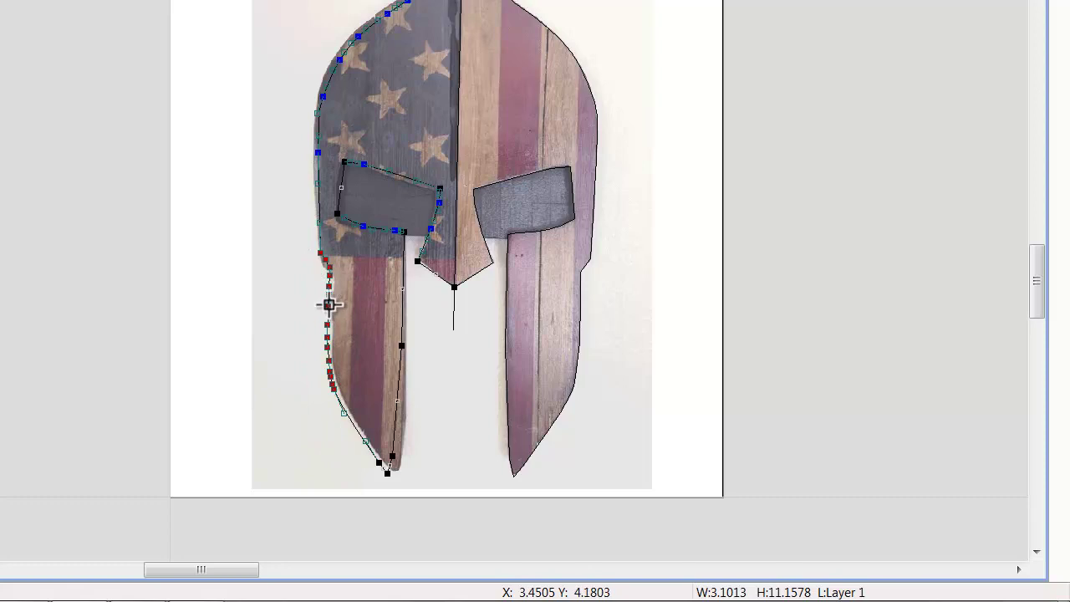
{"action": "key", "text": "Right"}
{"action": "key", "text": "Right"}
{"action": "key", "text": "Right"}
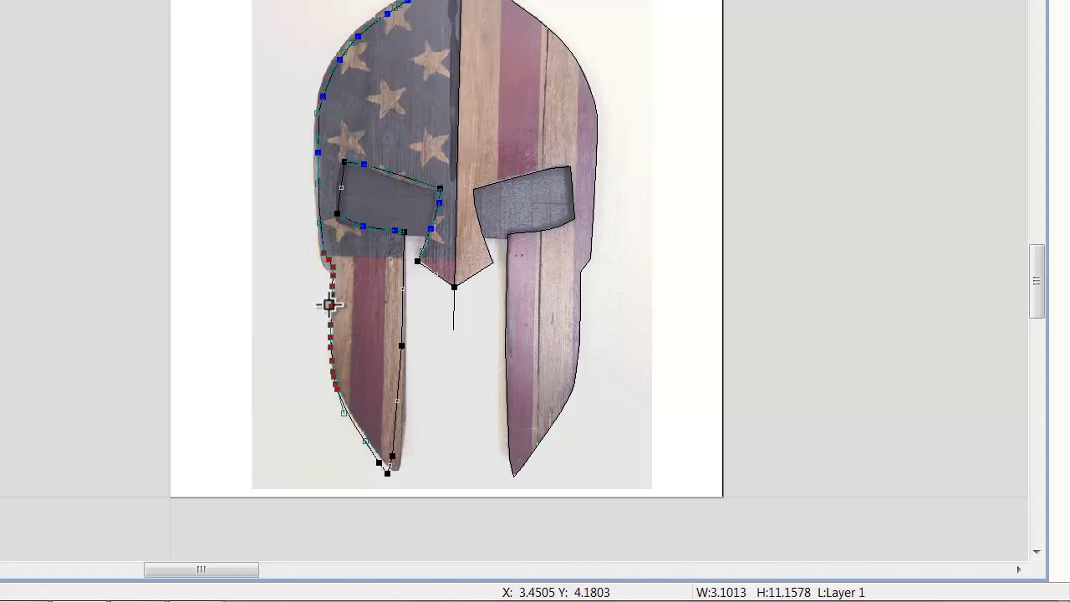
{"action": "key", "text": "Escape"}
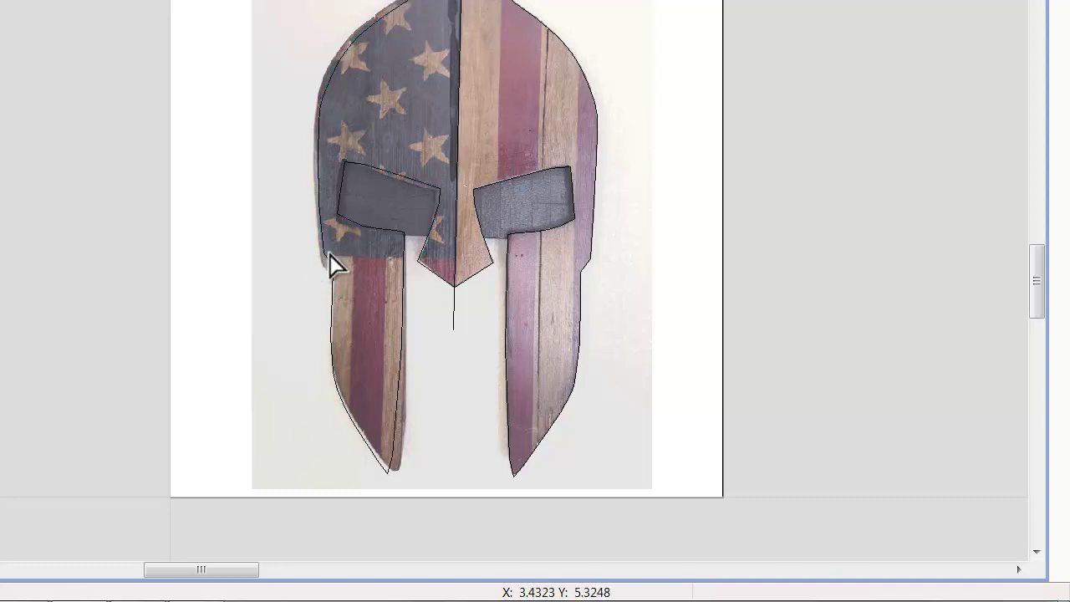
Try to nudge only the notch nodes between the dome and the left cheek piece sideways to match the photo.
{"action": "left_click", "coordinate": [328, 262]}
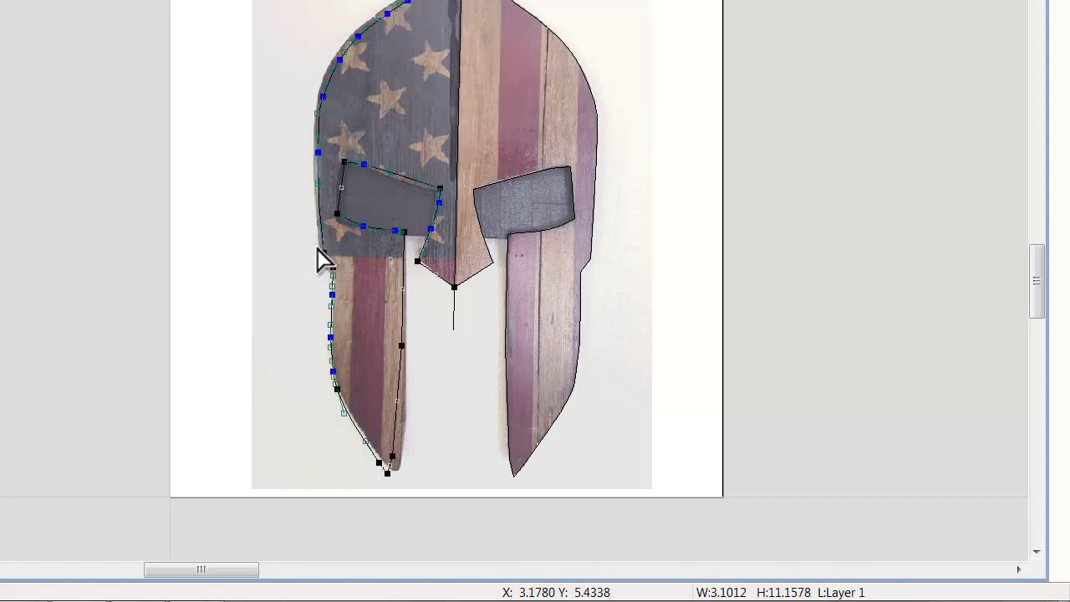
{"action": "left_click_drag", "start_coordinate": [319, 251], "coordinate": [343, 280]}
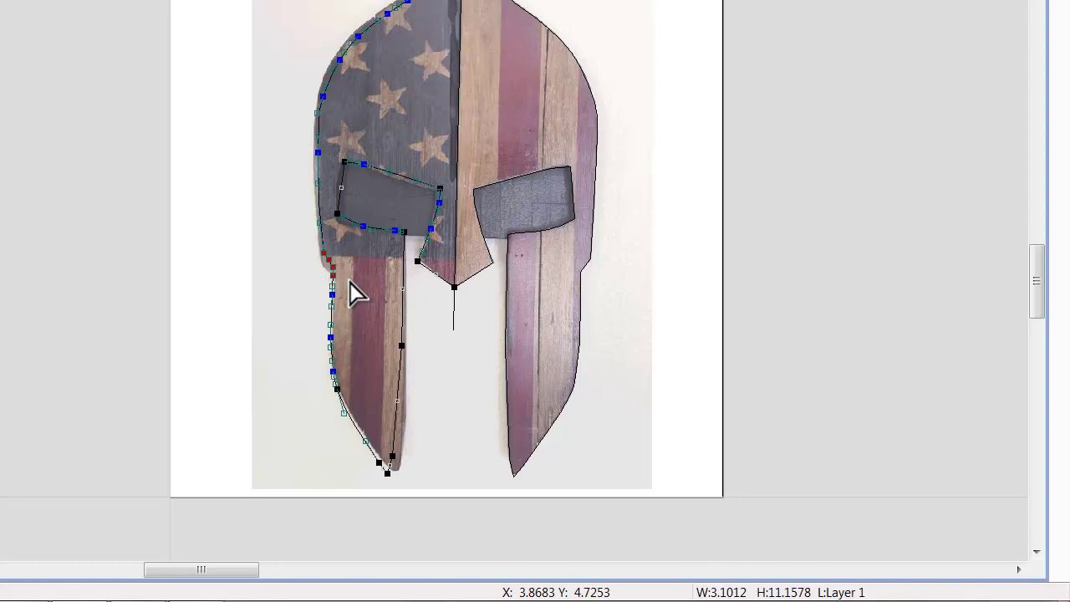
{"action": "key", "text": "Left"}
{"action": "key", "text": "Left"}
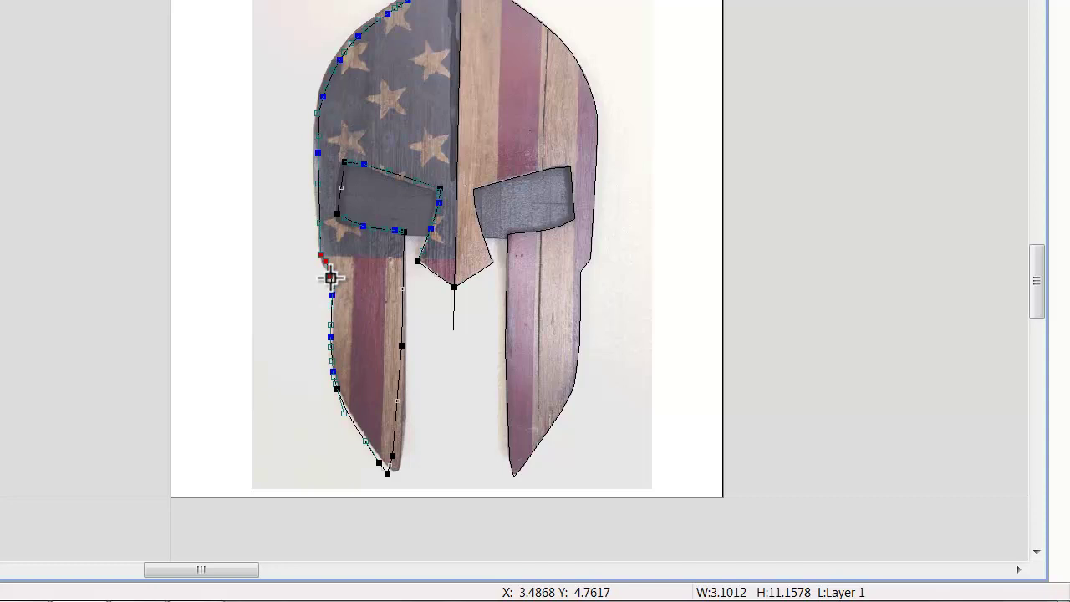
{"action": "key", "text": "Right"}
{"action": "key", "text": "Right"}
{"action": "key", "text": "Left"}
{"action": "key", "text": "Left"}
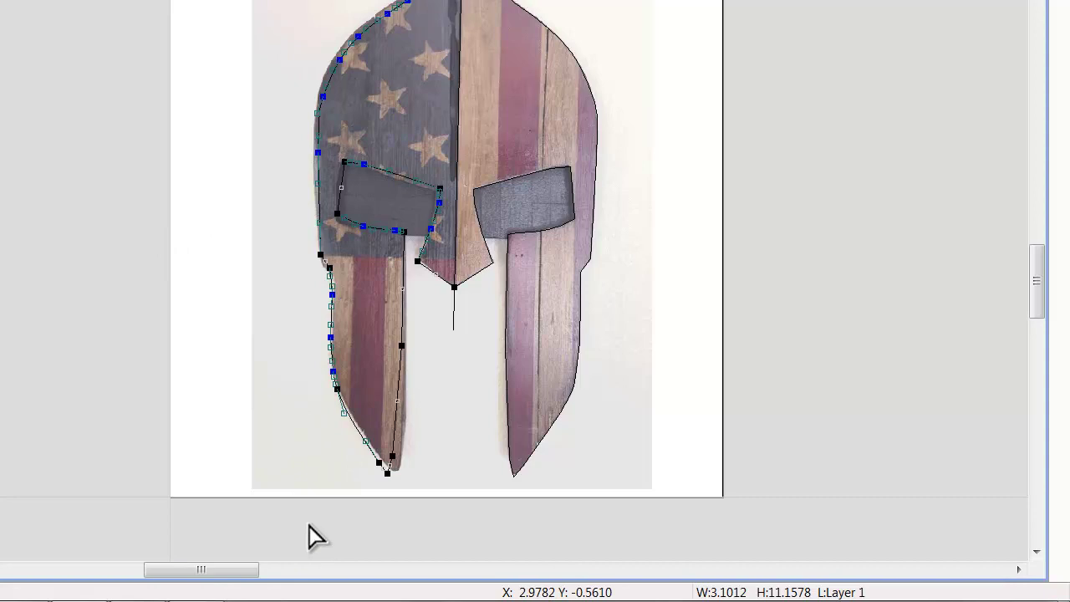
{"action": "key", "text": "Right"}
{"action": "left_click", "coordinate": [270, 423]}
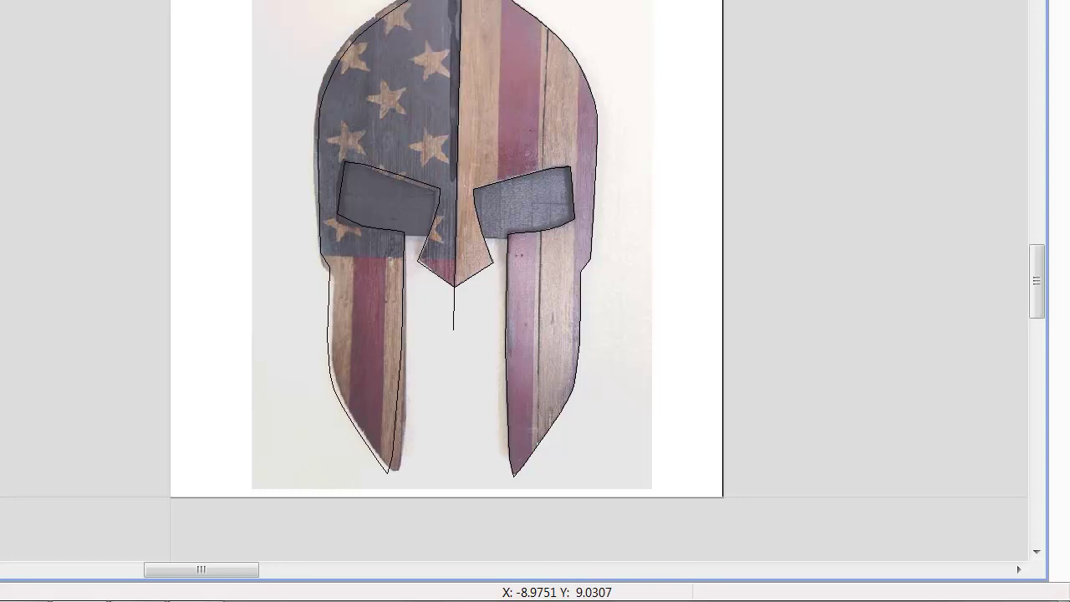
Undo the node adjustments on the mirrored outline's left cheek piece.
{"action": "key", "text": "ctrl+z"}
{"action": "key", "text": "ctrl+shift+z"}
{"action": "key", "text": "Escape"}
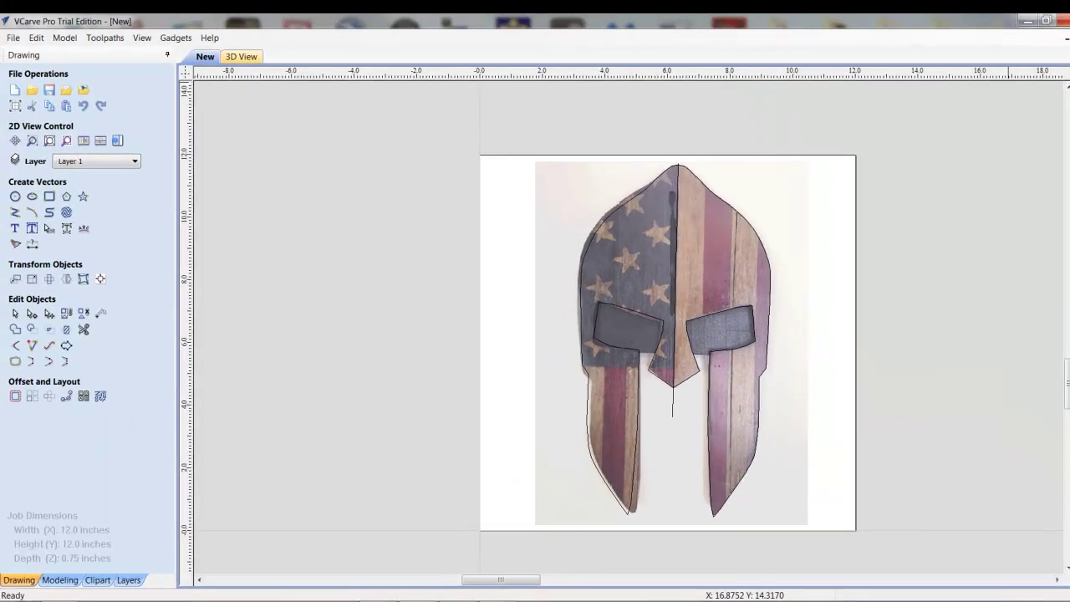
{"action": "mouse_move", "coordinate": [1066, 83]}
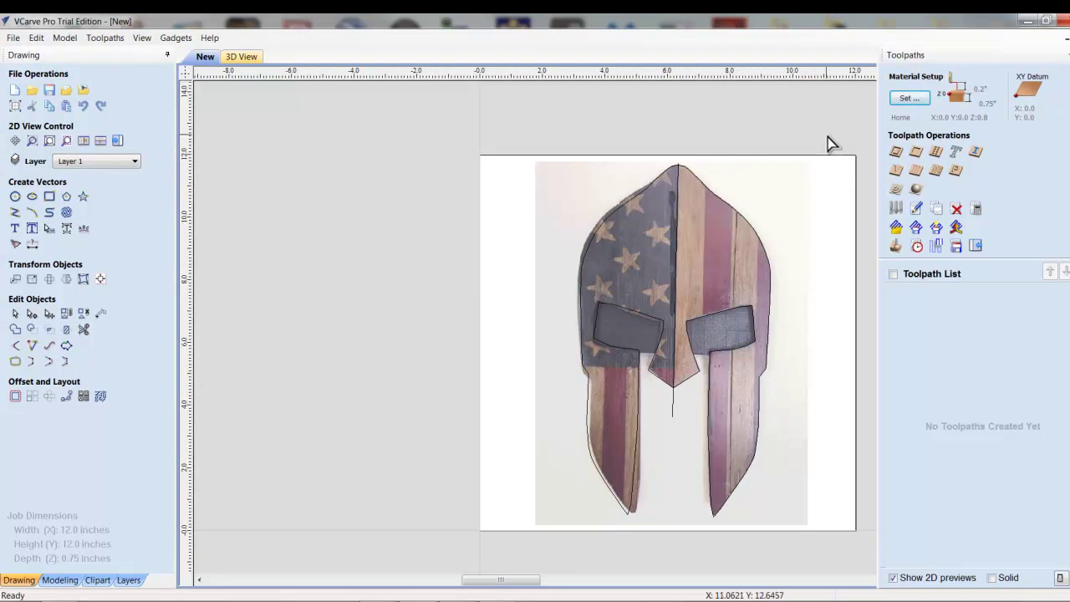
{"action": "left_click", "coordinate": [651, 185]}
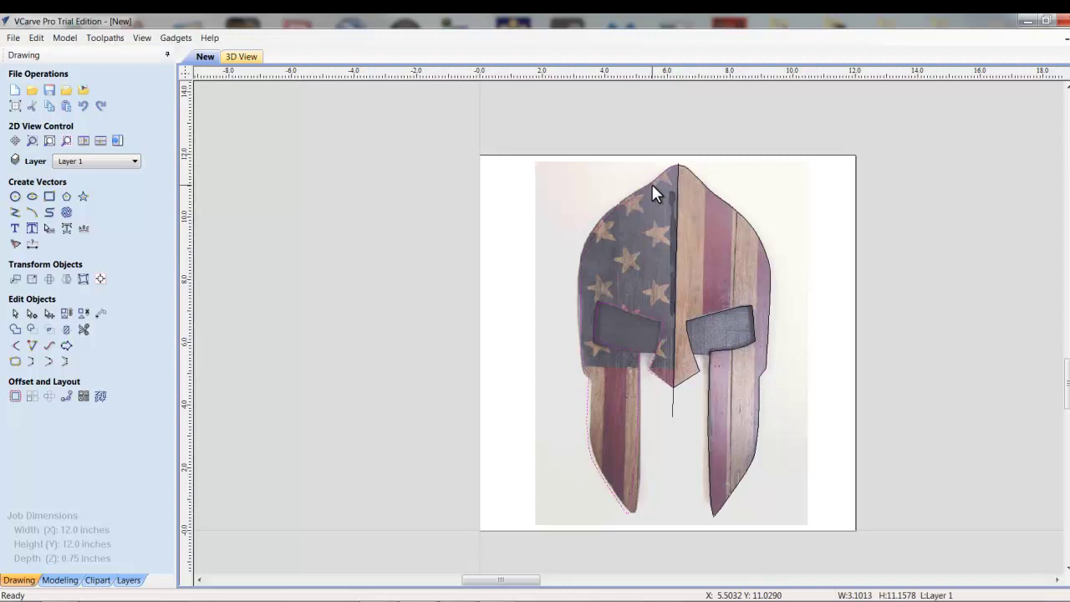
{"action": "left_click", "coordinate": [695, 178], "text": "shift"}
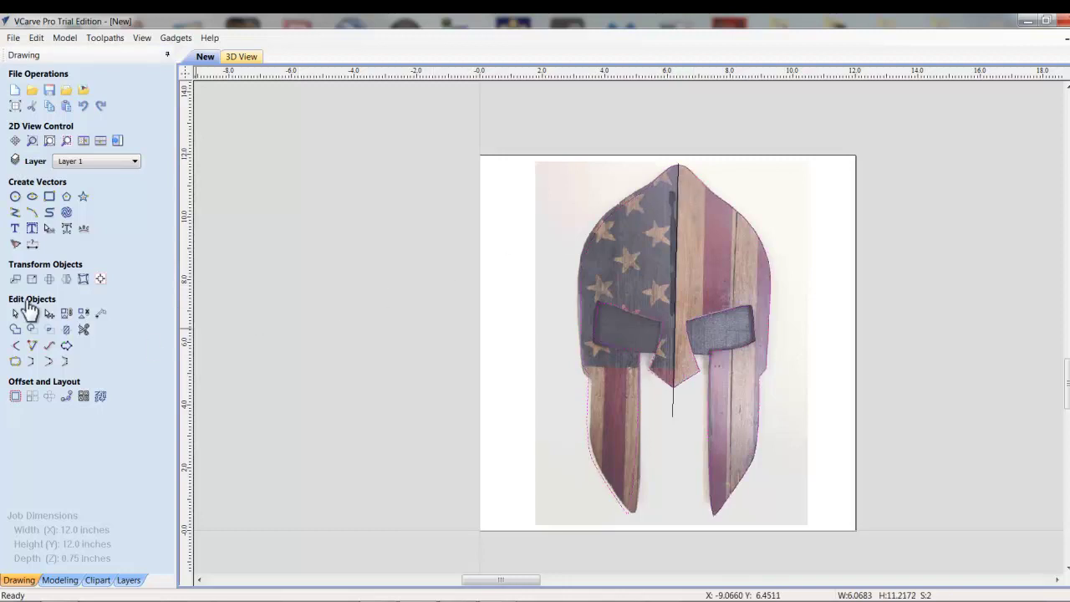
{"action": "left_click", "coordinate": [15, 362]}
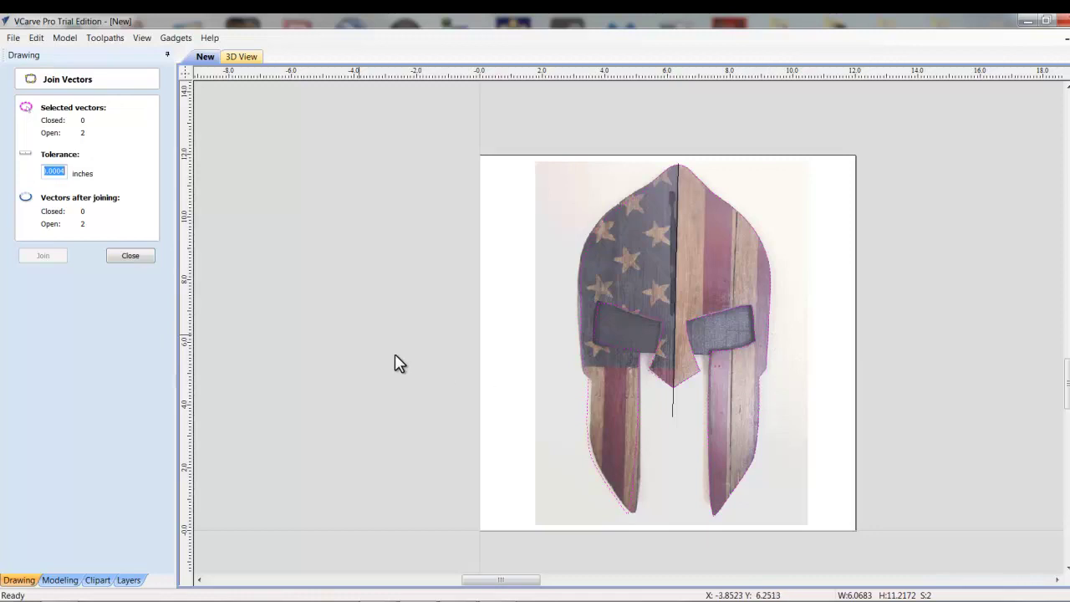
{"action": "left_click", "coordinate": [139, 258]}
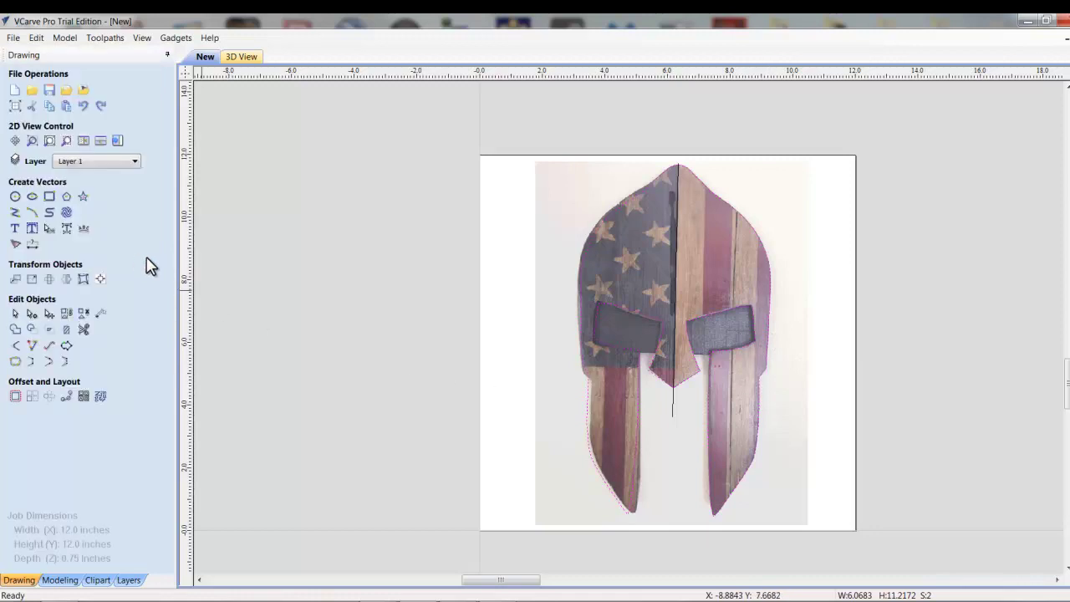
{"action": "left_click", "coordinate": [377, 337]}
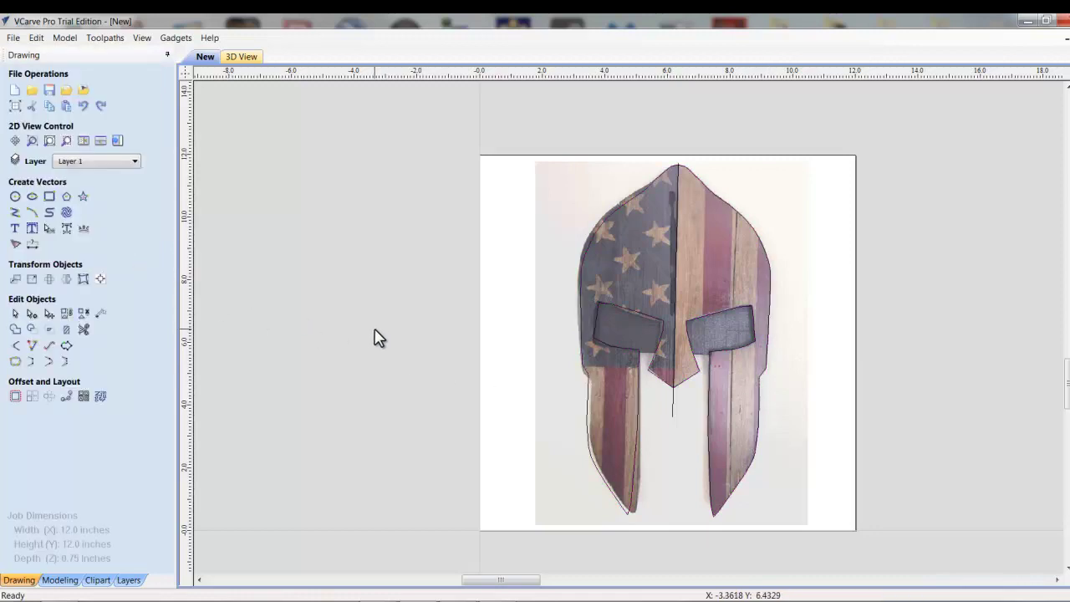
Join the left and right helmet outline halves into one closed vector using a 0.1 inch tolerance.
{"action": "left_click", "coordinate": [675, 178]}
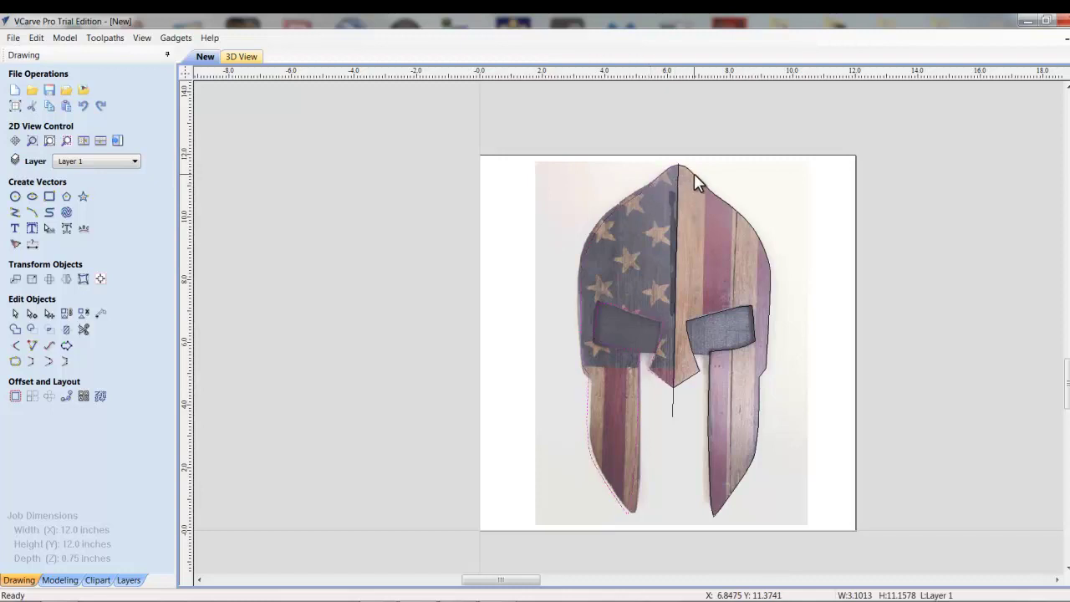
{"action": "left_click", "coordinate": [694, 176], "text": "shift"}
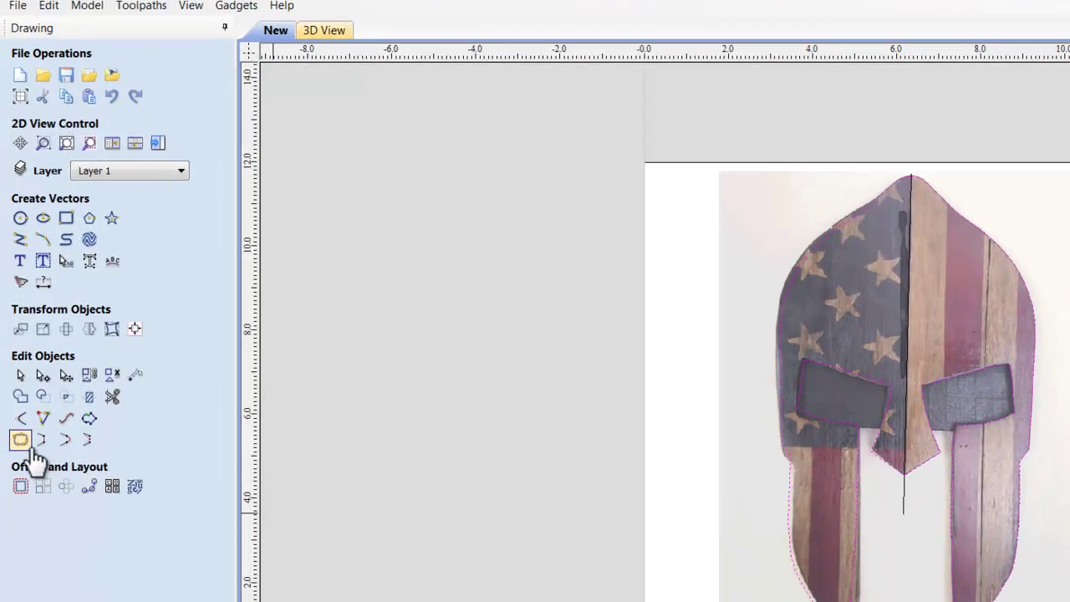
{"action": "left_click", "coordinate": [15, 361]}
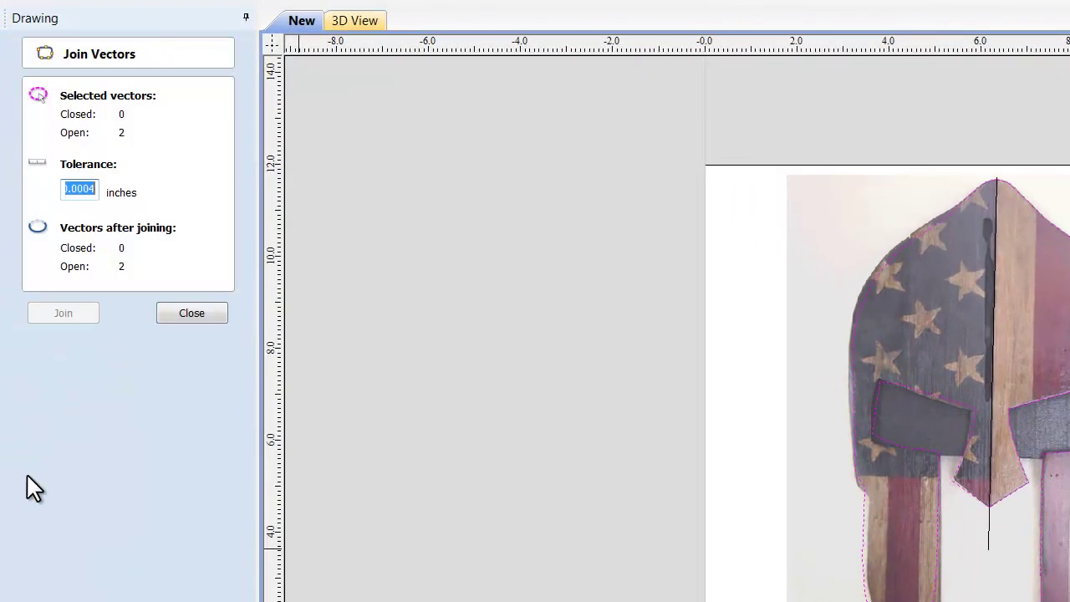
{"action": "left_click", "coordinate": [99, 192]}
{"action": "left_click", "coordinate": [841, 502]}
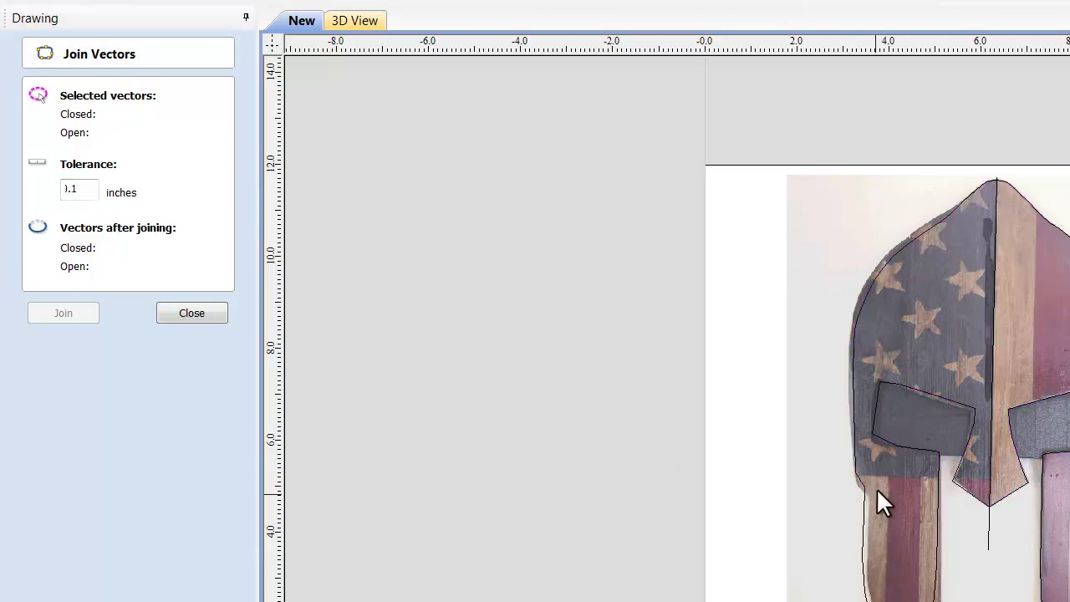
{"action": "left_click", "coordinate": [860, 514]}
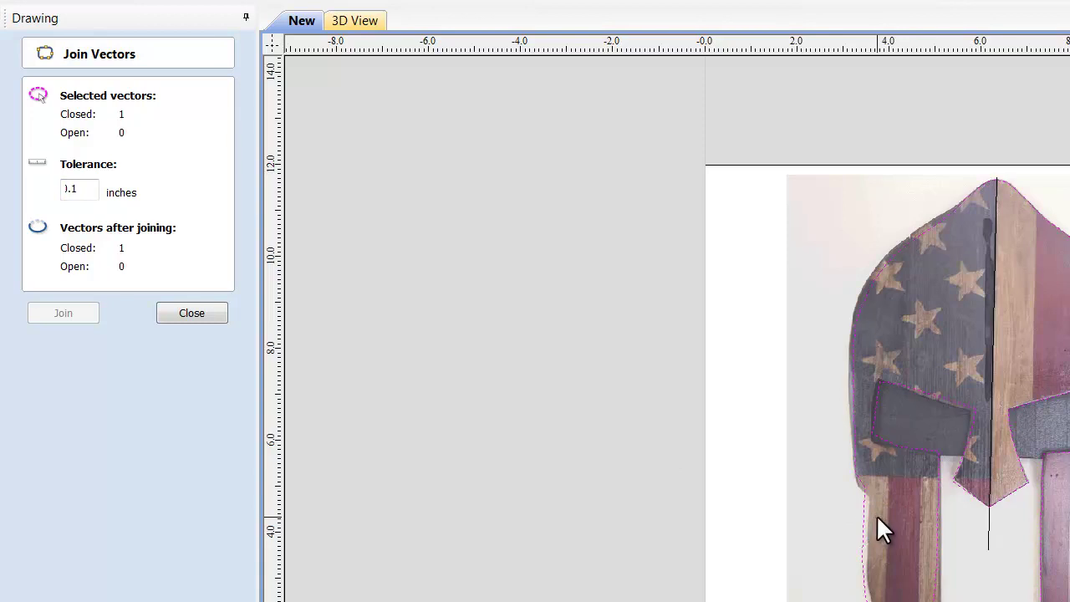
{"action": "left_click", "coordinate": [216, 314]}
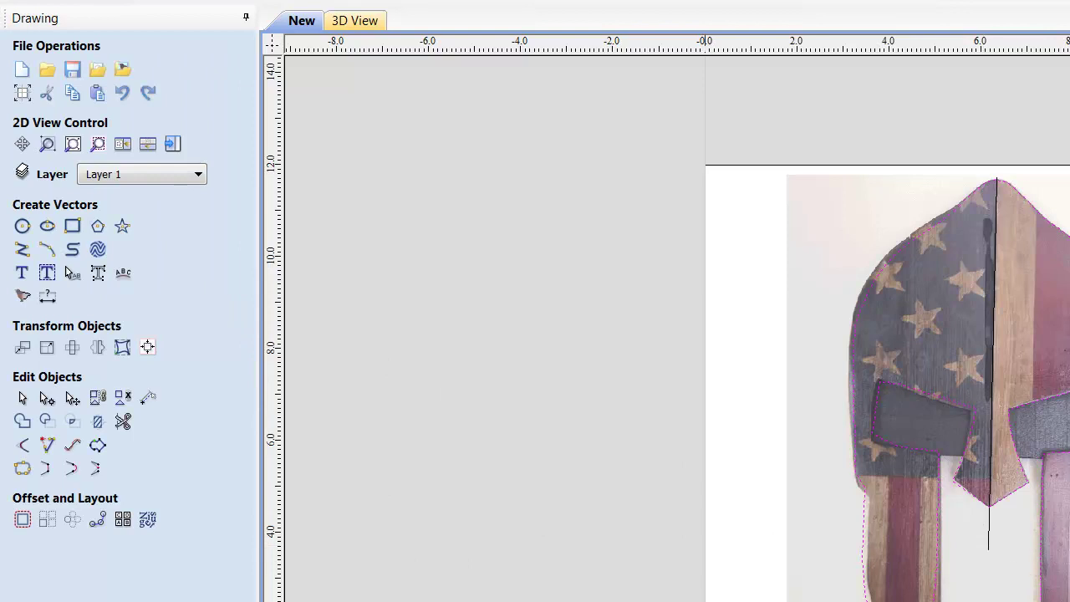
Hide the Bitmap Layer to examine the joined helmet outline without the photo.
{"action": "left_click", "coordinate": [183, 598]}
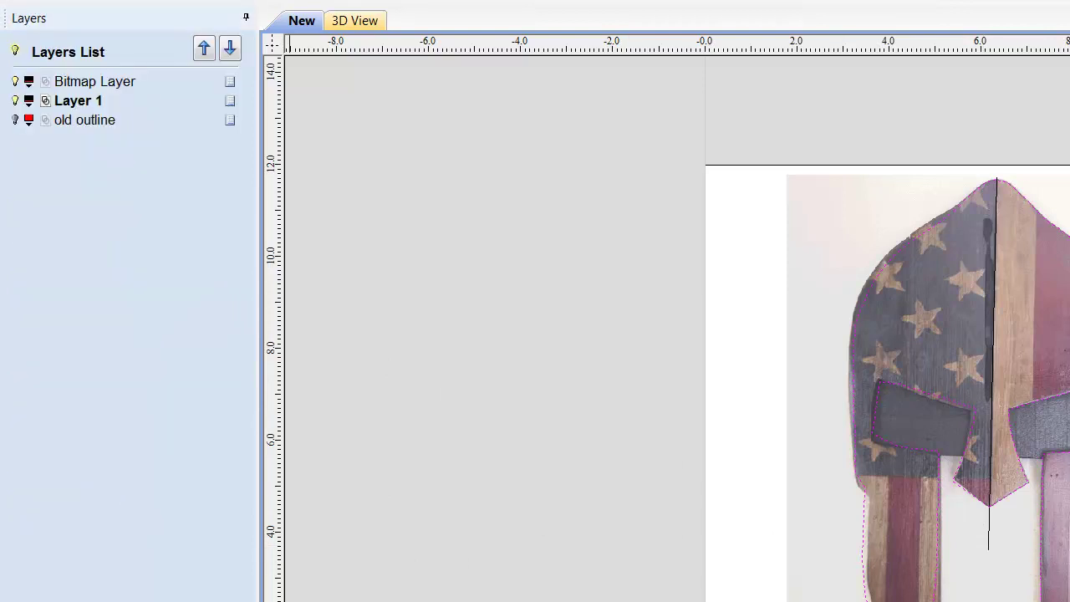
{"action": "left_click", "coordinate": [15, 81]}
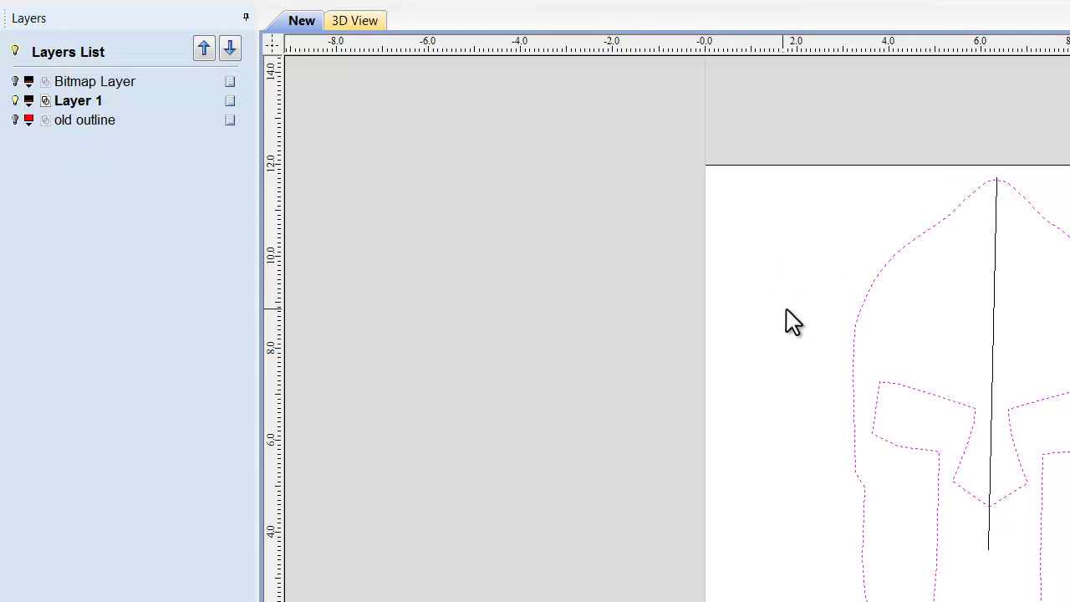
{"action": "left_click", "coordinate": [755, 324]}
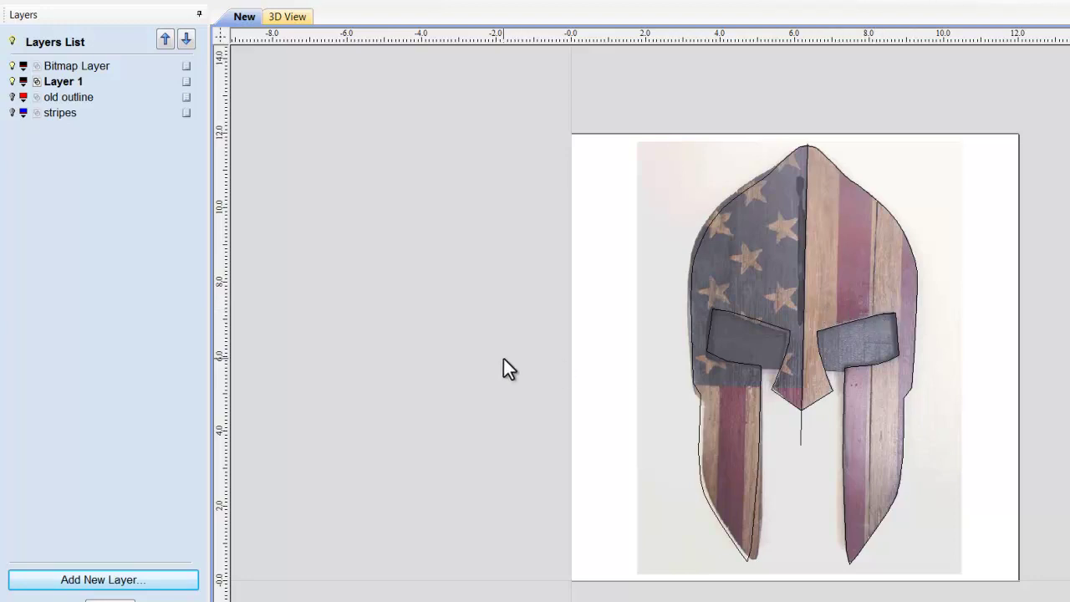
Try to offset the helmet's vertical centre line by 0.9098 inches to both sides as stripe boundaries.
{"action": "left_click", "coordinate": [109, 599]}
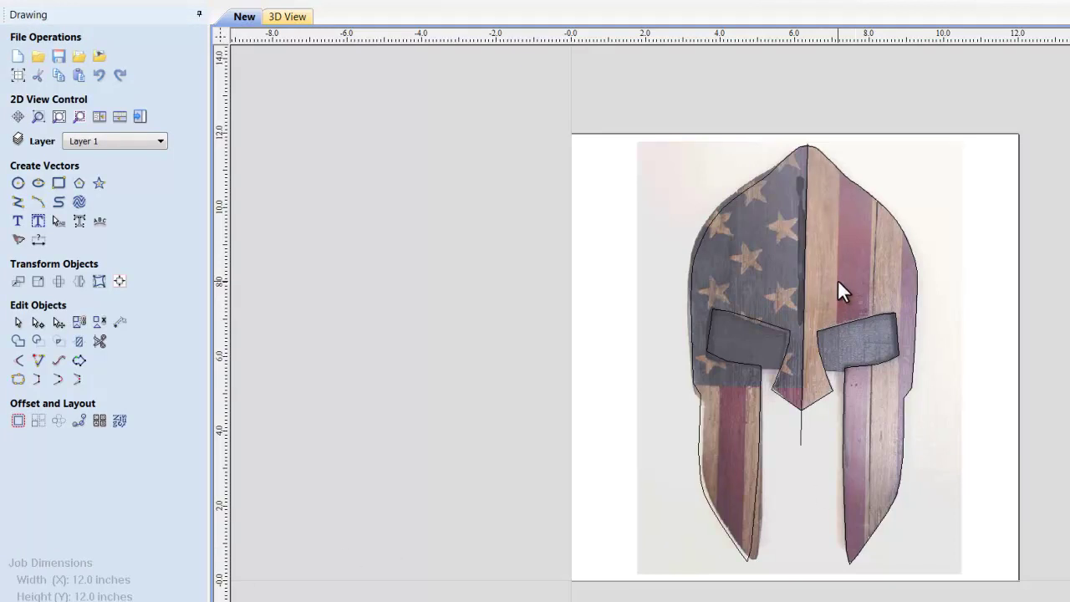
{"action": "left_click", "coordinate": [801, 440]}
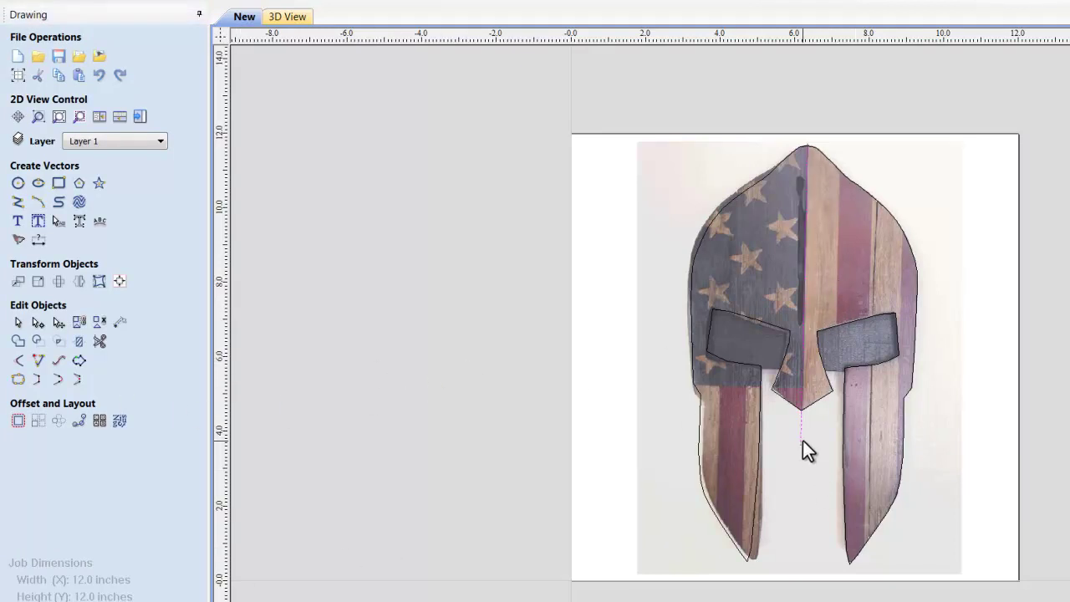
{"action": "left_click", "coordinate": [17, 421]}
{"action": "left_click", "coordinate": [51, 268]}
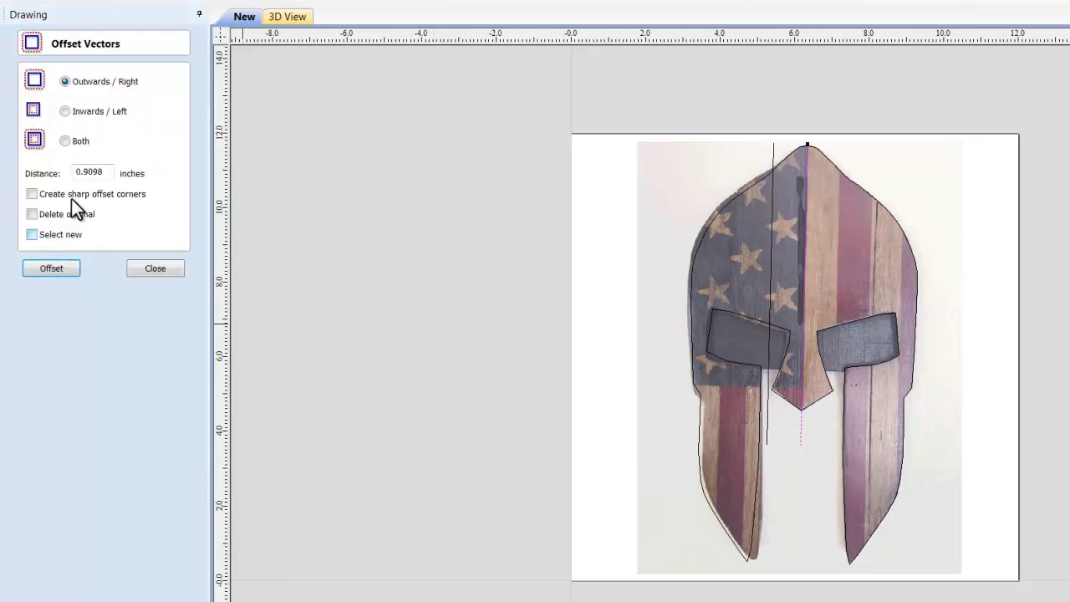
{"action": "left_click", "coordinate": [66, 111]}
{"action": "left_click", "coordinate": [52, 268]}
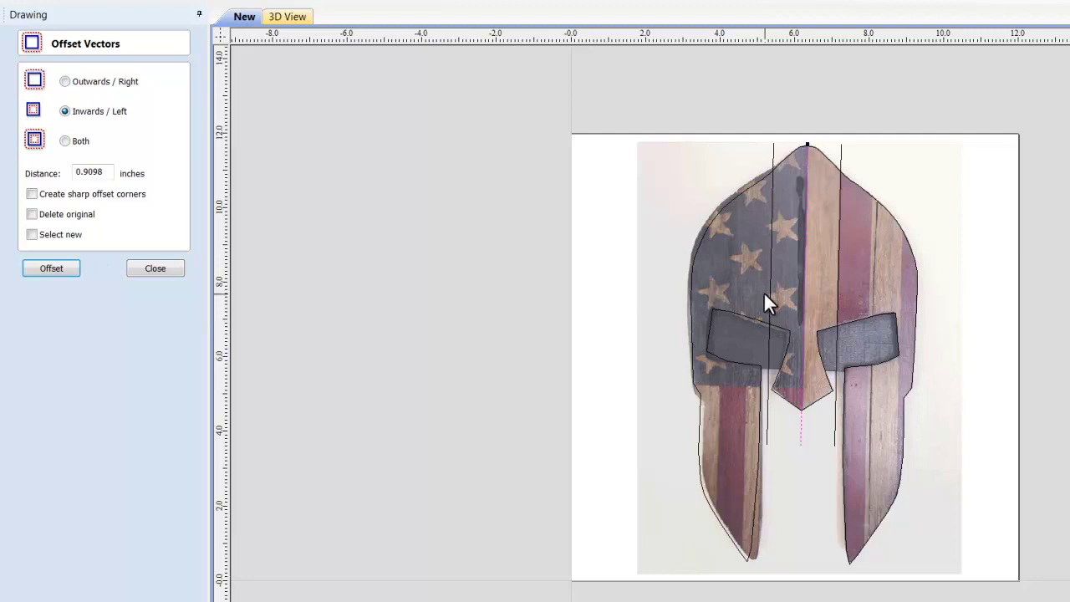
Delete the offset line over the star field and offset the line at the first stripe edge another 0.9098 inches inwards/left.
{"action": "left_click", "coordinate": [767, 339]}
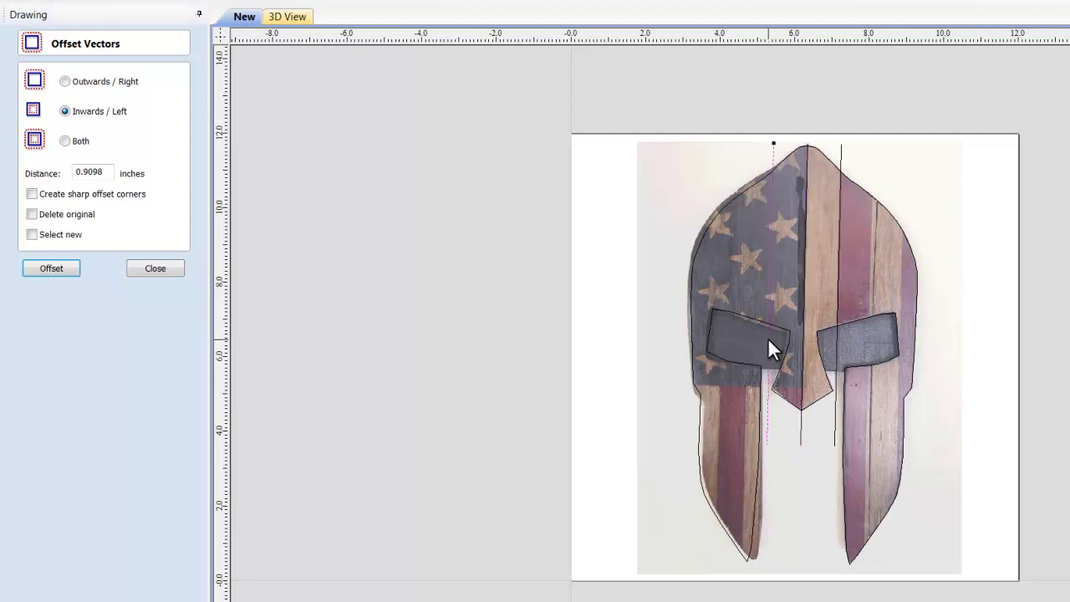
{"action": "key", "text": "Delete"}
{"action": "left_click", "coordinate": [840, 158]}
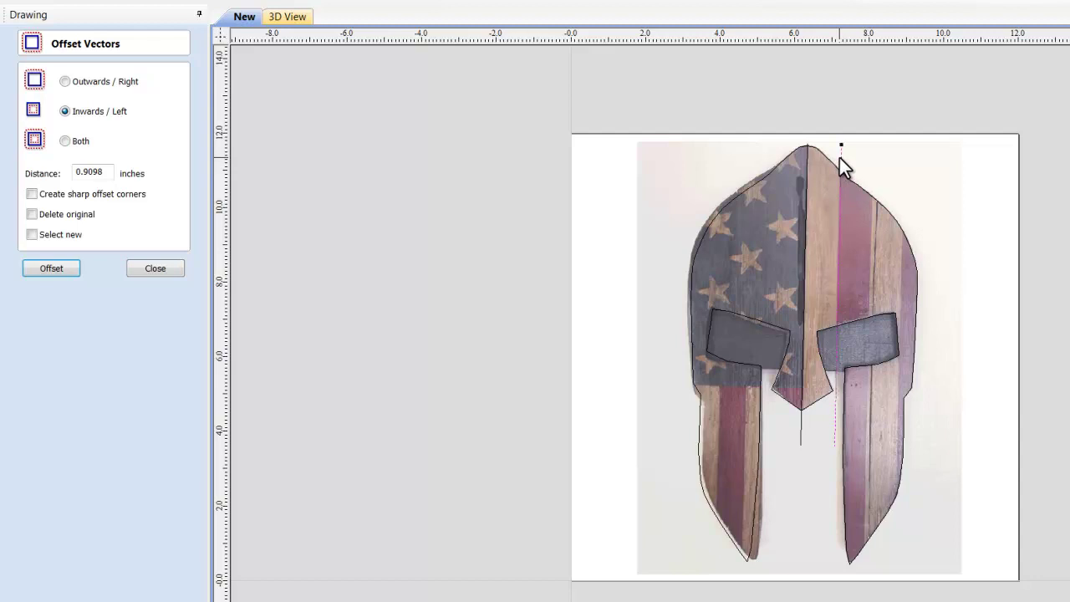
{"action": "left_click", "coordinate": [65, 271]}
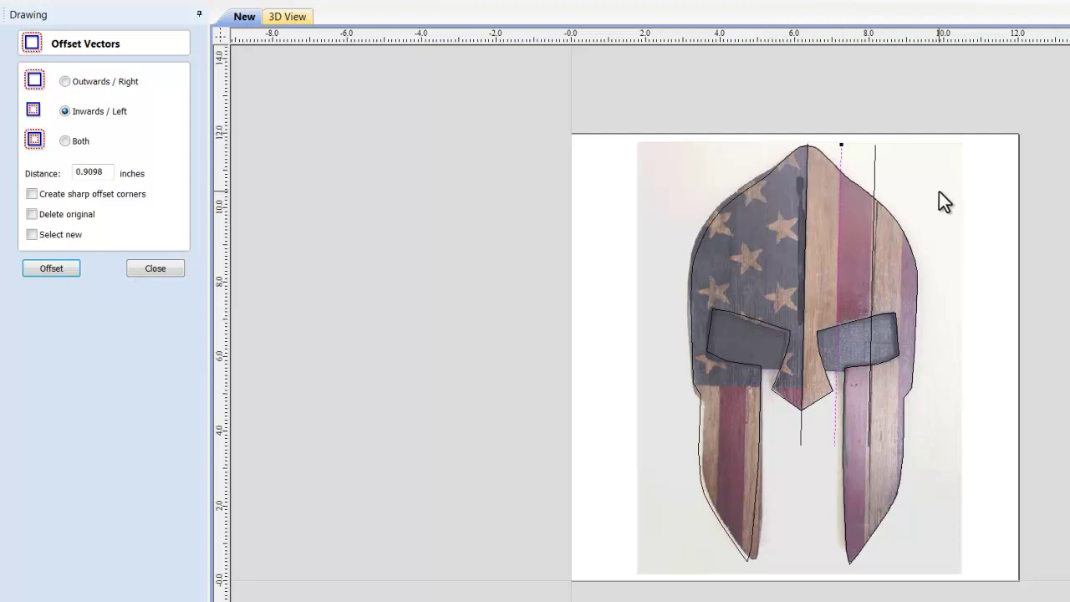
Delete both remaining trial offset lines on the striped half and finish offsetting.
{"action": "left_click", "coordinate": [876, 175]}
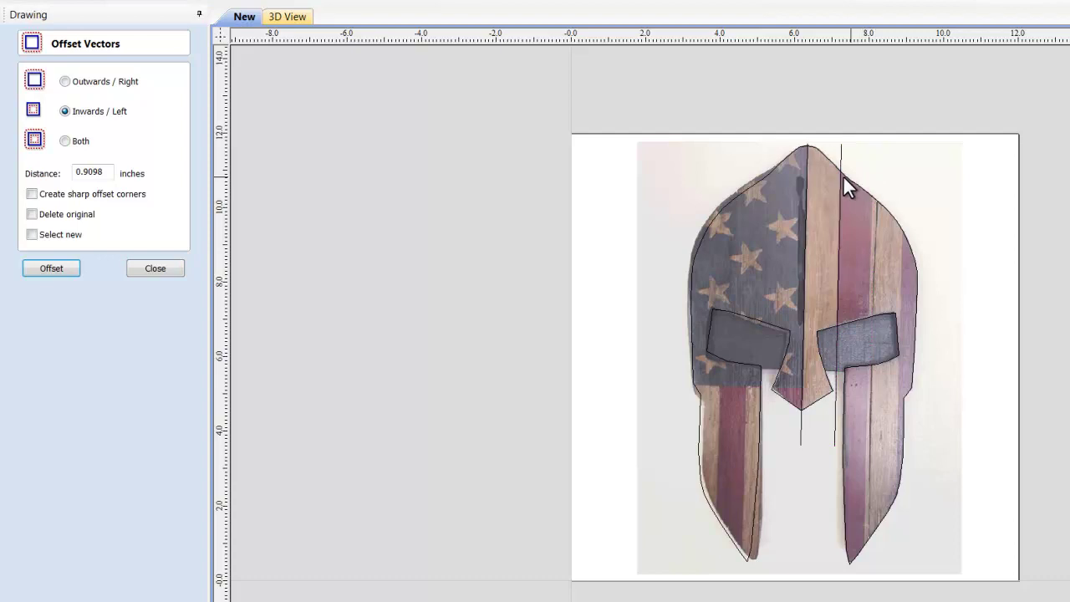
{"action": "left_click", "coordinate": [840, 163]}
{"action": "key", "text": "Delete"}
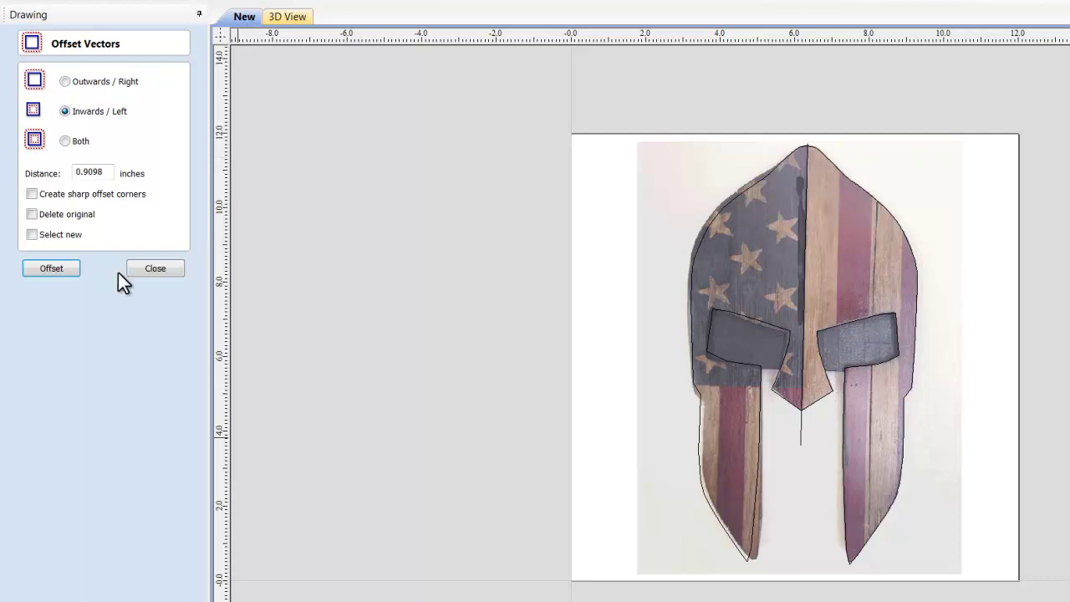
{"action": "left_click", "coordinate": [153, 269]}
Show the stripes layer and examine how its lines and the centre line meet the helmet outline over the photo.
{"action": "key", "text": "ctrl+l"}
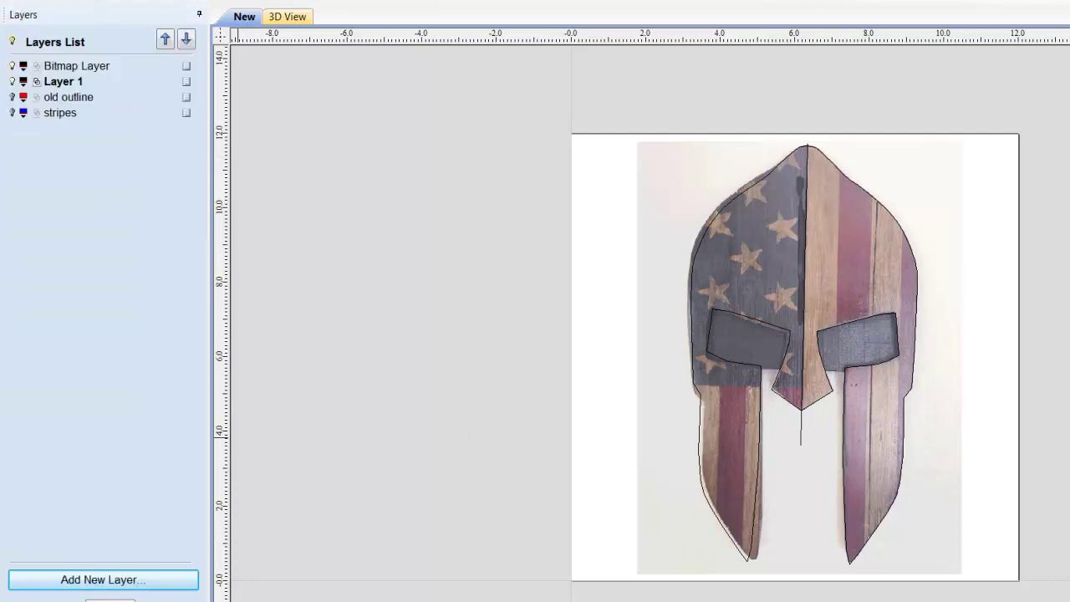
{"action": "left_click", "coordinate": [12, 112]}
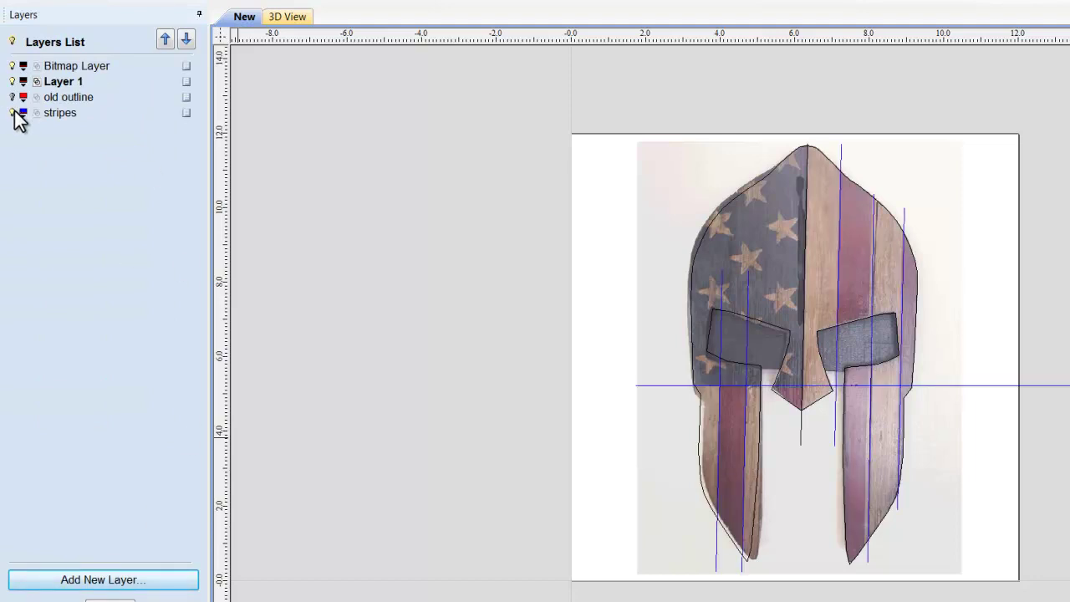
{"action": "left_click", "coordinate": [929, 231]}
{"action": "scroll", "coordinate": [928, 229], "scroll_direction": "up", "scroll_amount": 4}
{"action": "scroll", "coordinate": [927, 230], "scroll_direction": "down", "scroll_amount": 3}
{"action": "left_click", "coordinate": [941, 320]}
{"action": "scroll", "coordinate": [775, 325], "scroll_direction": "down", "scroll_amount": 3}
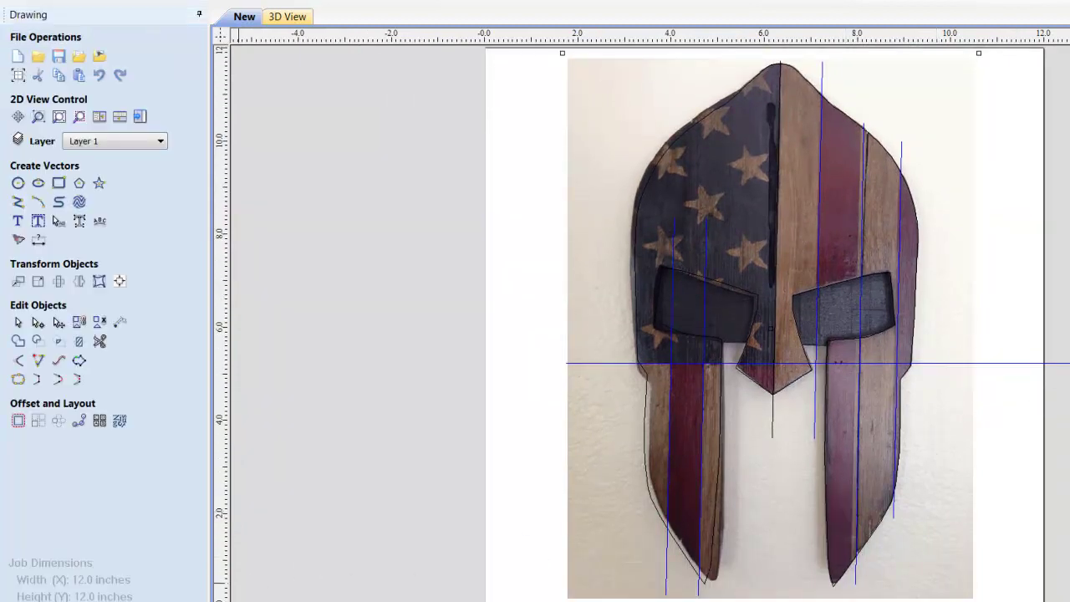
{"action": "left_click", "coordinate": [18, 322]}
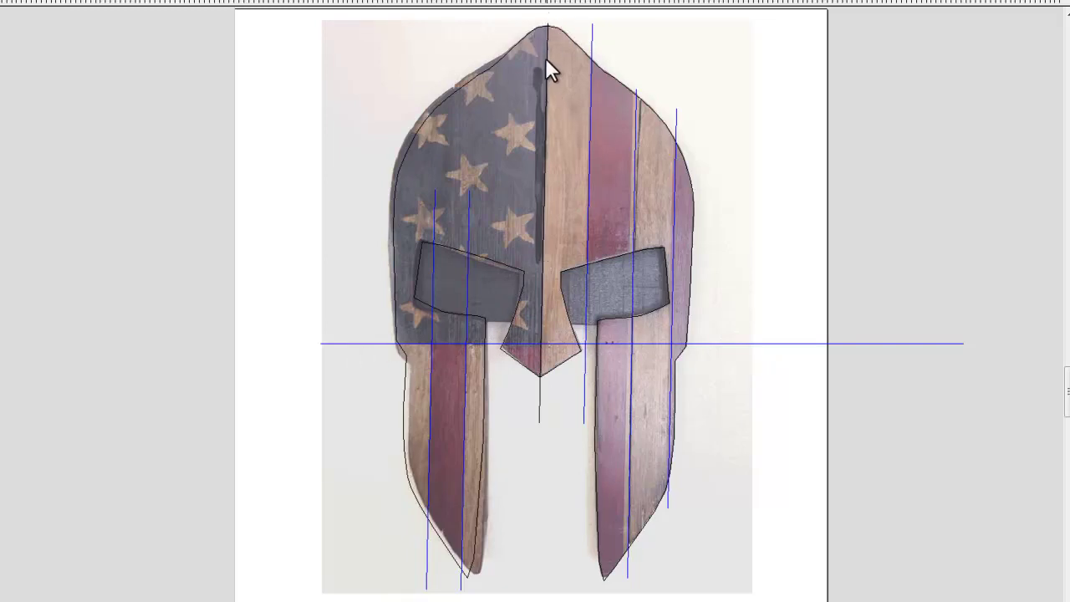
{"action": "left_click", "coordinate": [547, 25]}
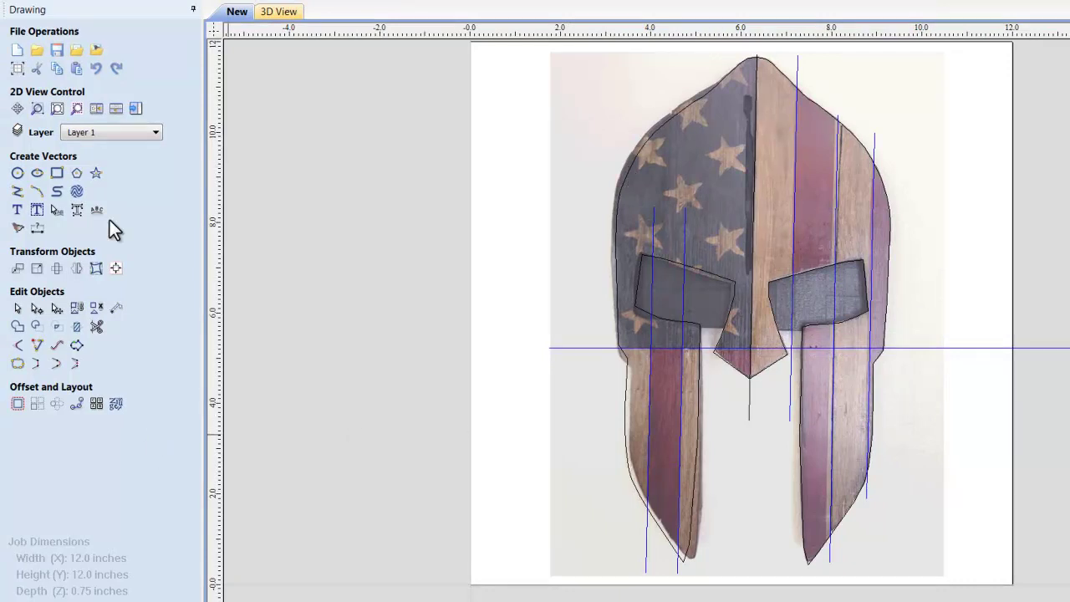
Draw a five-pointed star about 0.87 by 0.90 inches over the photo's upper star beside the centre line, rotated to match.
{"action": "left_click", "coordinate": [96, 173]}
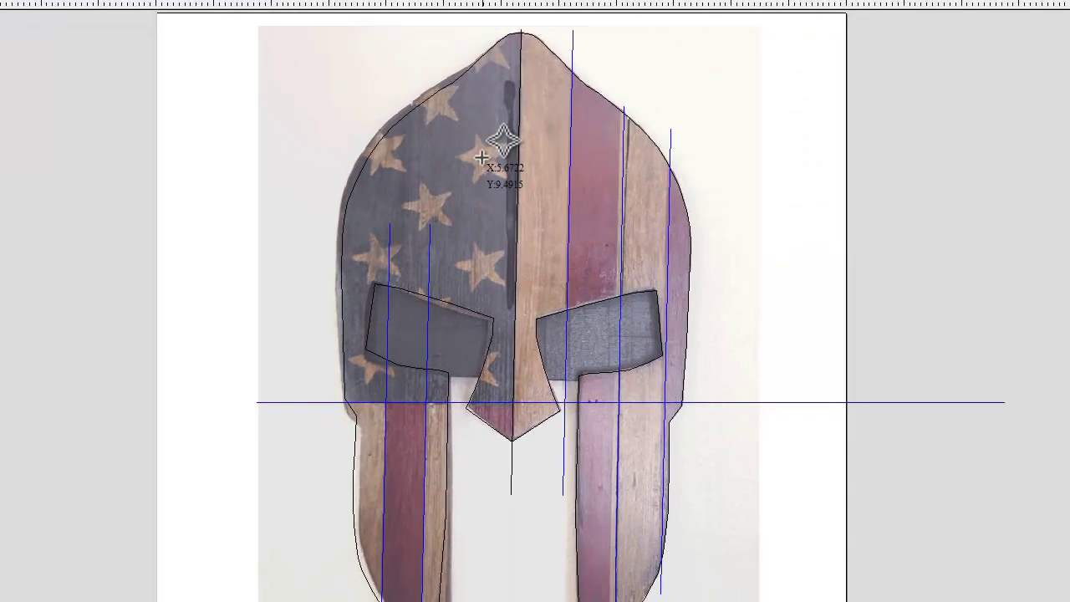
{"action": "left_click_drag", "start_coordinate": [482, 157], "coordinate": [473, 130]}
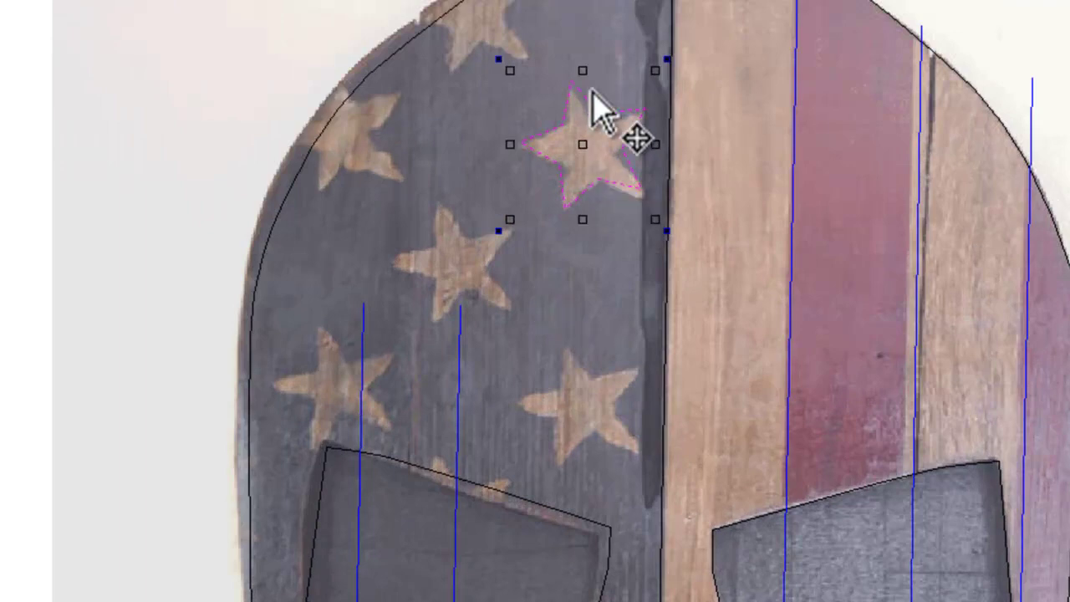
{"action": "scroll", "coordinate": [588, 76], "scroll_direction": "up", "scroll_amount": 3}
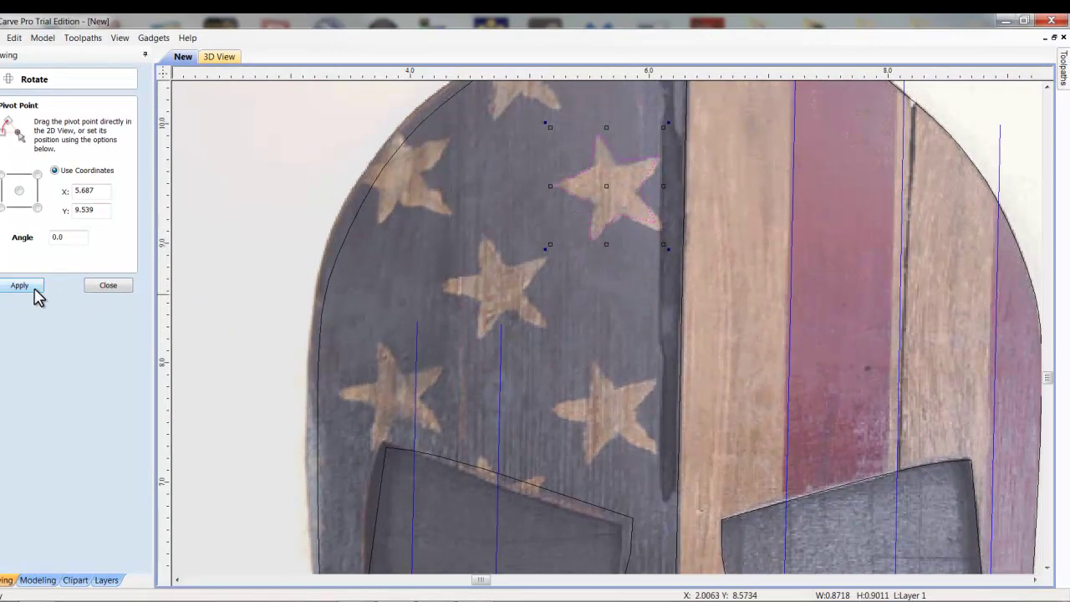
{"action": "left_click", "coordinate": [117, 288]}
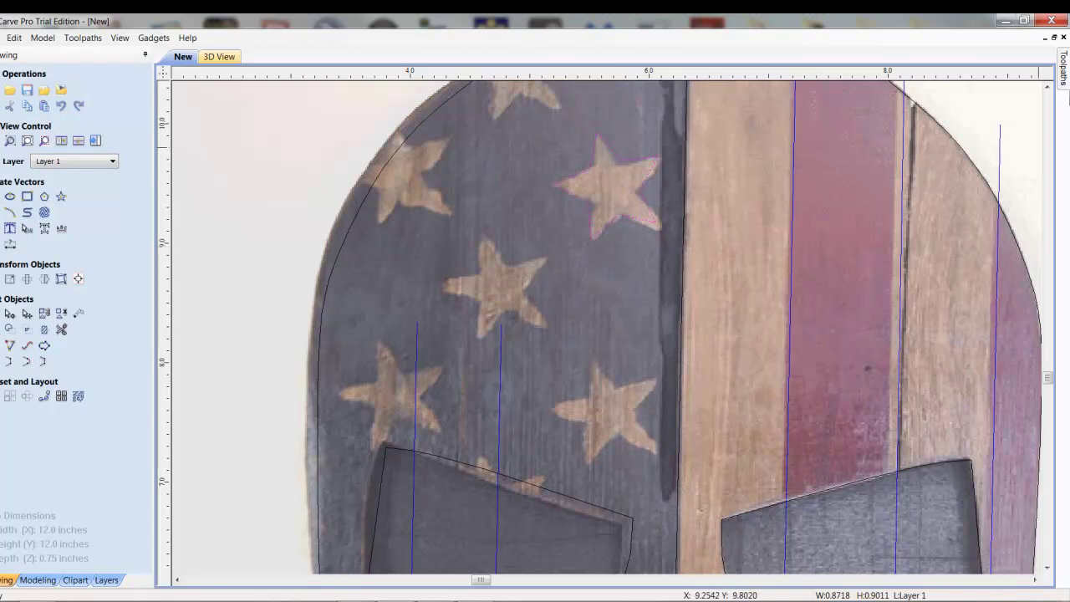
Copy the star vector onto the middle, lower-left and lower-right full stars of the blue field.
{"action": "mouse_move", "coordinate": [1050, 380]}
{"action": "left_mouse_down"}
{"action": "mouse_move", "coordinate": [1053, 365]}
{"action": "mouse_move", "coordinate": [1054, 385]}
{"action": "left_mouse_up"}
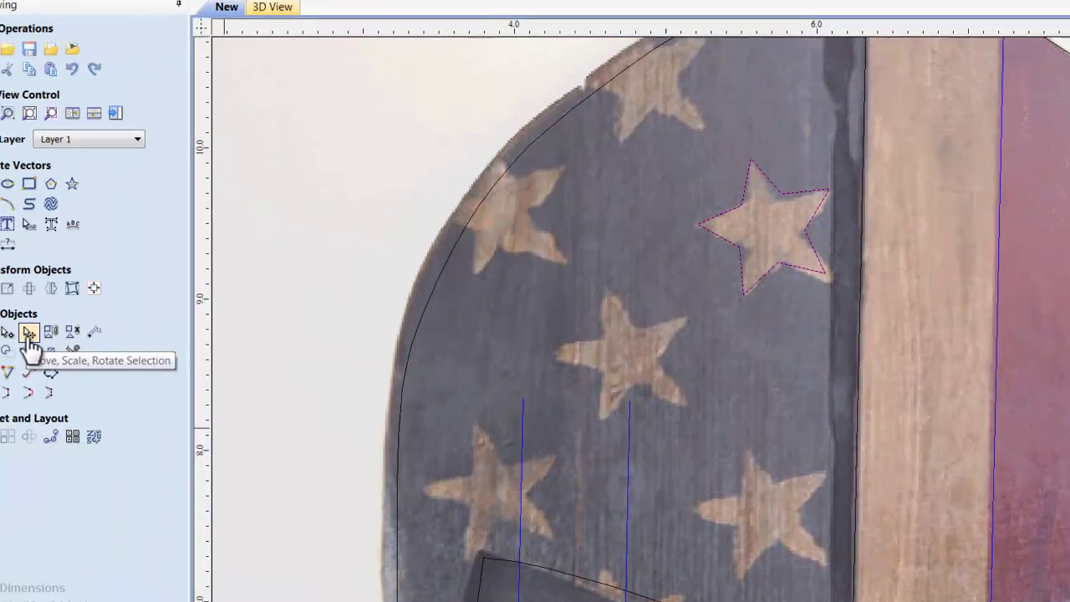
{"action": "left_click", "coordinate": [72, 370]}
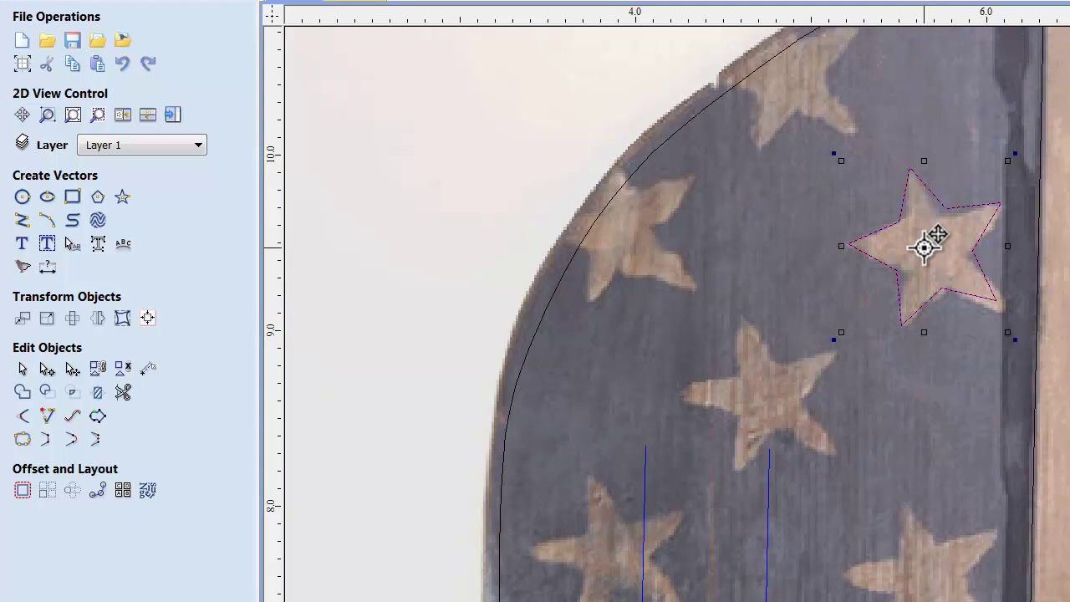
{"action": "left_click_drag", "start_coordinate": [923, 245], "coordinate": [754, 398]}
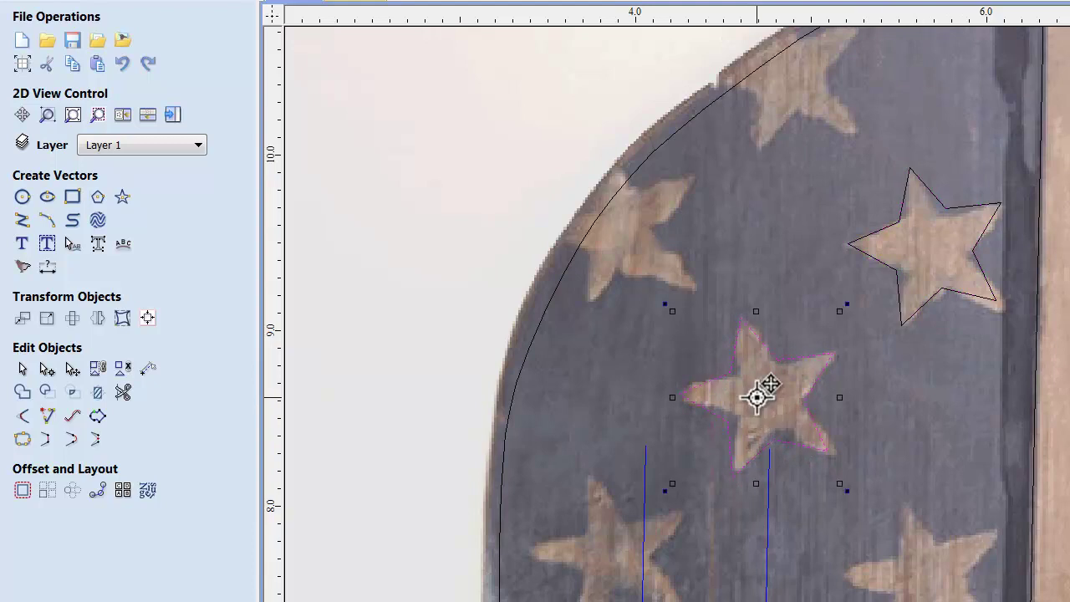
{"action": "left_click_drag", "start_coordinate": [757, 398], "coordinate": [607, 550]}
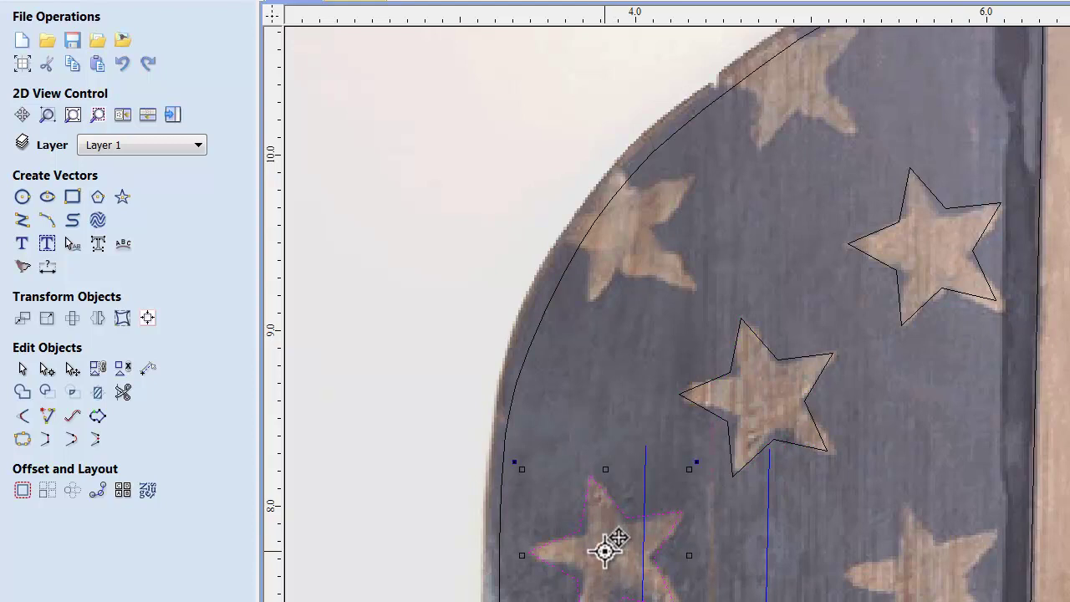
{"action": "left_click_drag", "start_coordinate": [605, 563], "coordinate": [919, 576]}
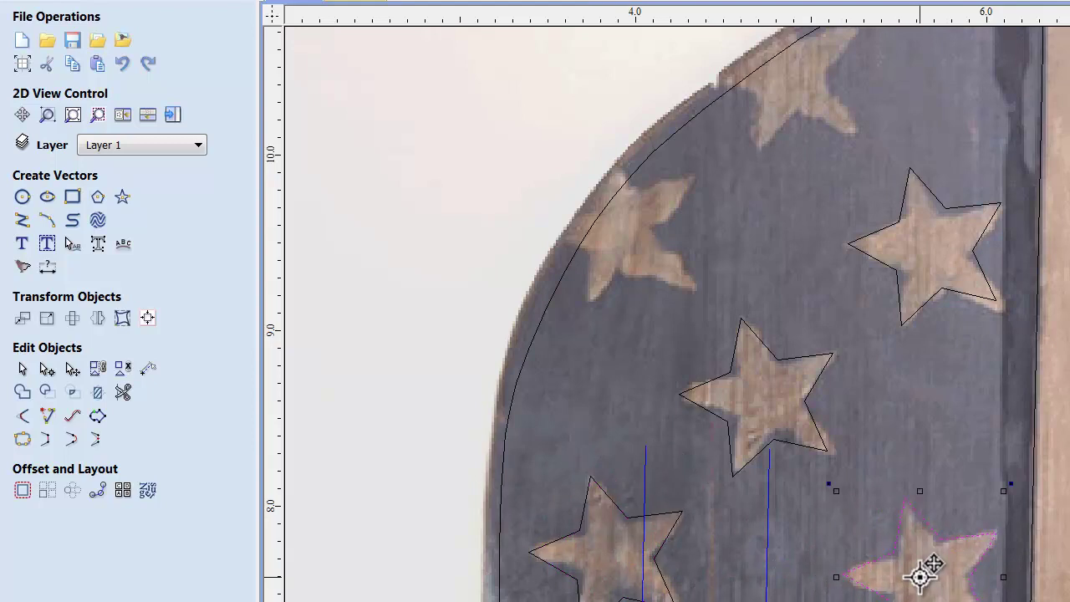
Copy the star vector onto the partial star above the left eye opening and the two stars along the dome's left edge.
{"action": "key", "text": "Escape"}
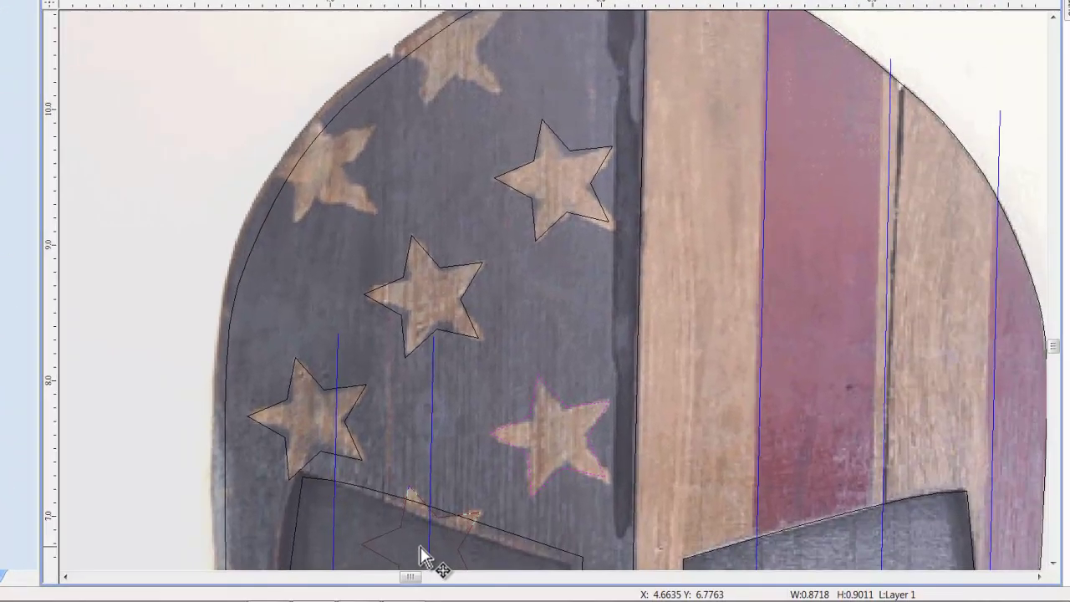
{"action": "left_click", "coordinate": [753, 601]}
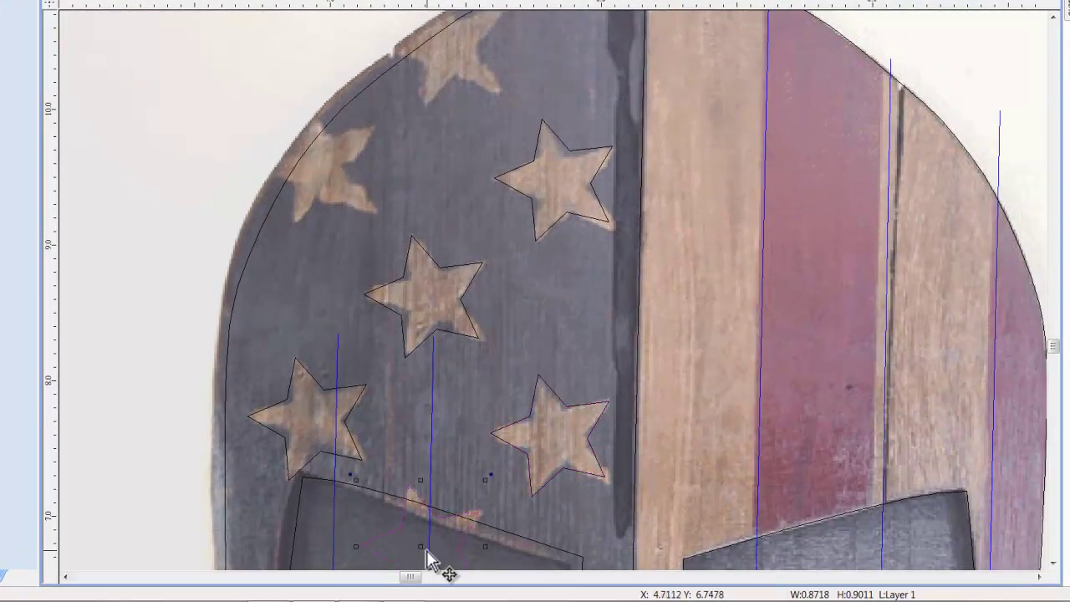
{"action": "left_click_drag", "start_coordinate": [422, 543], "coordinate": [443, 48]}
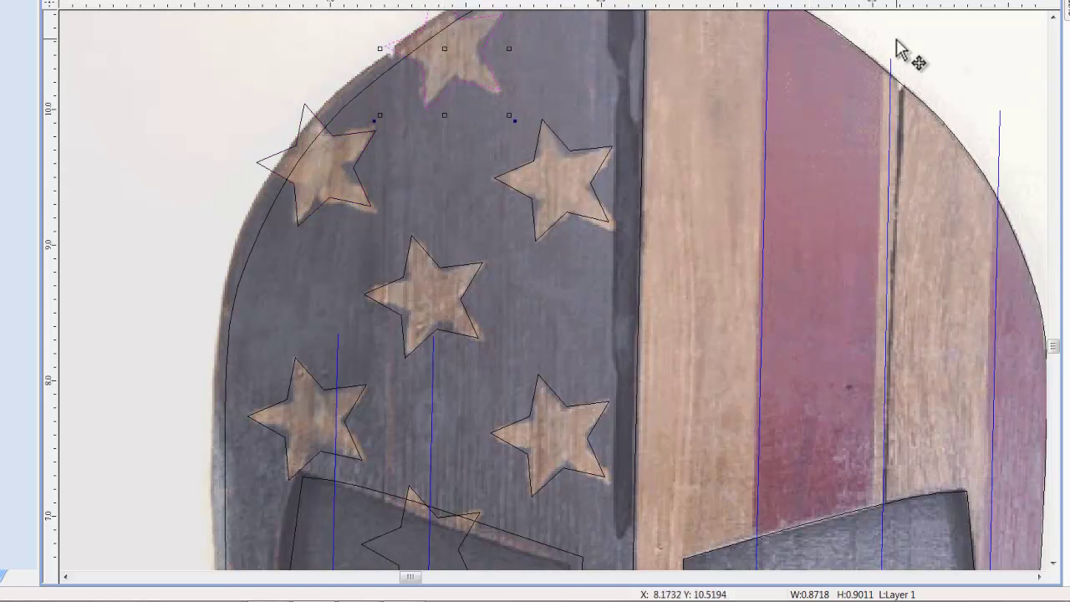
Copy the star vector onto the partial star near the helmet's peak.
{"action": "left_click", "coordinate": [1052, 15]}
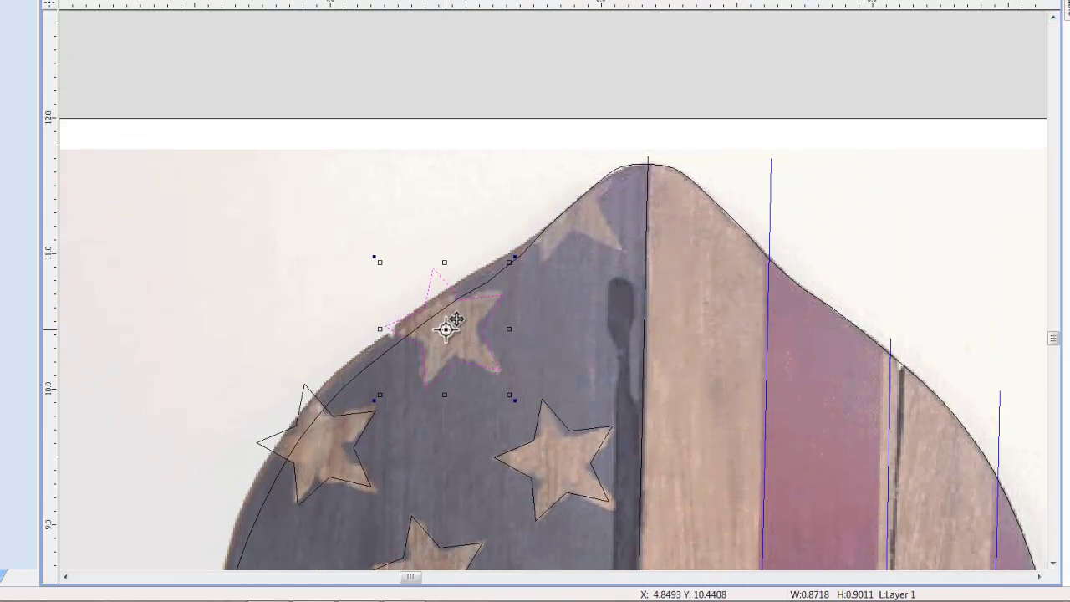
{"action": "left_click_drag", "start_coordinate": [445, 328], "coordinate": [565, 207]}
{"action": "left_click", "coordinate": [363, 258]}
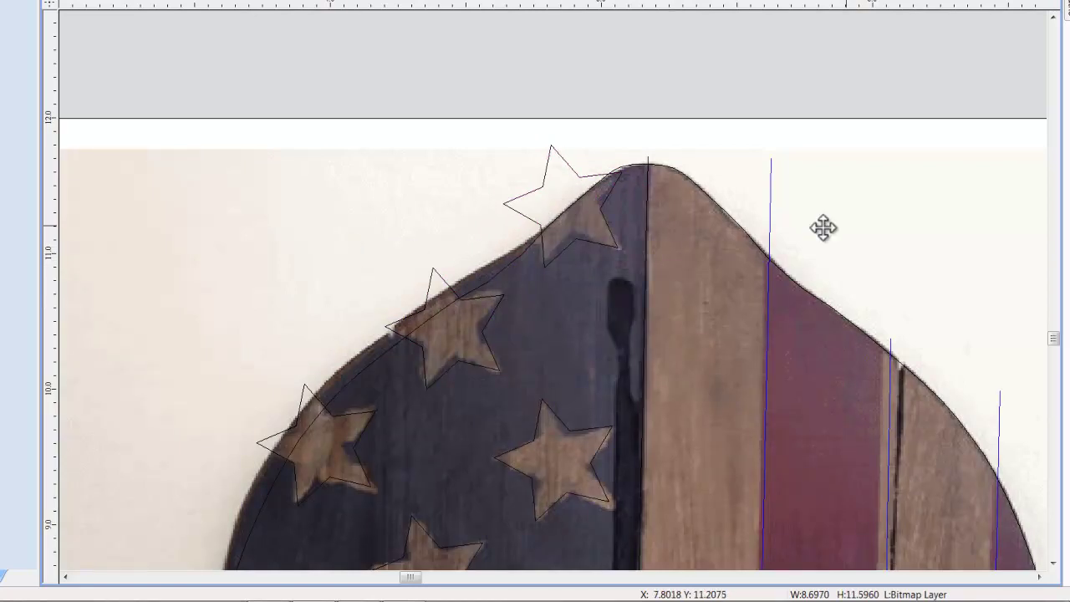
{"action": "left_click_drag", "start_coordinate": [1053, 344], "coordinate": [1047, 390]}
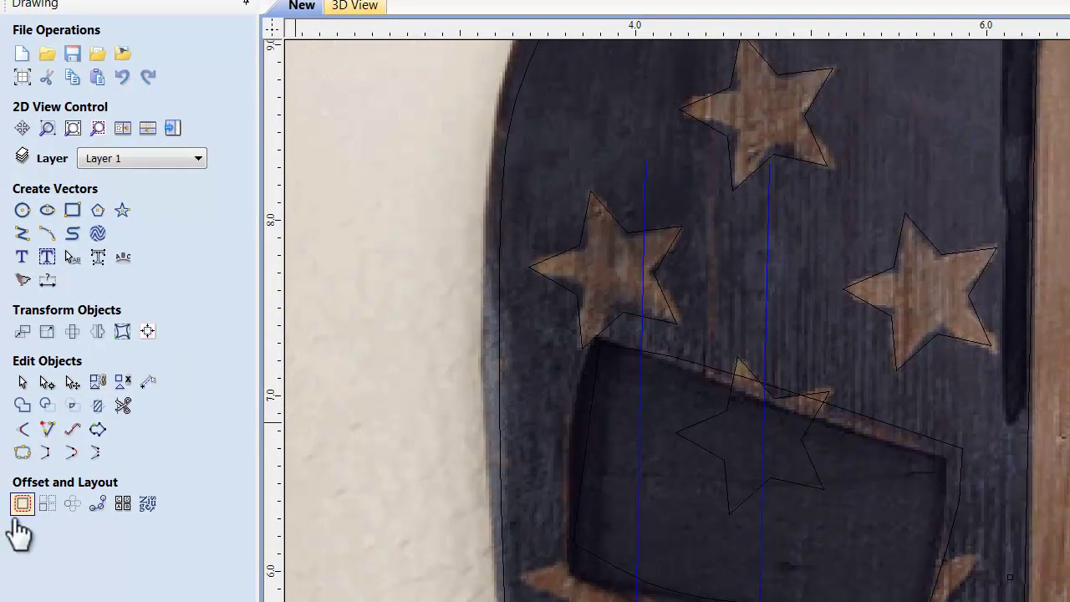
Copy the lower-left full star vector onto the partial star under the left eye opening and the one beside the nose guard.
{"action": "left_click", "coordinate": [22, 384]}
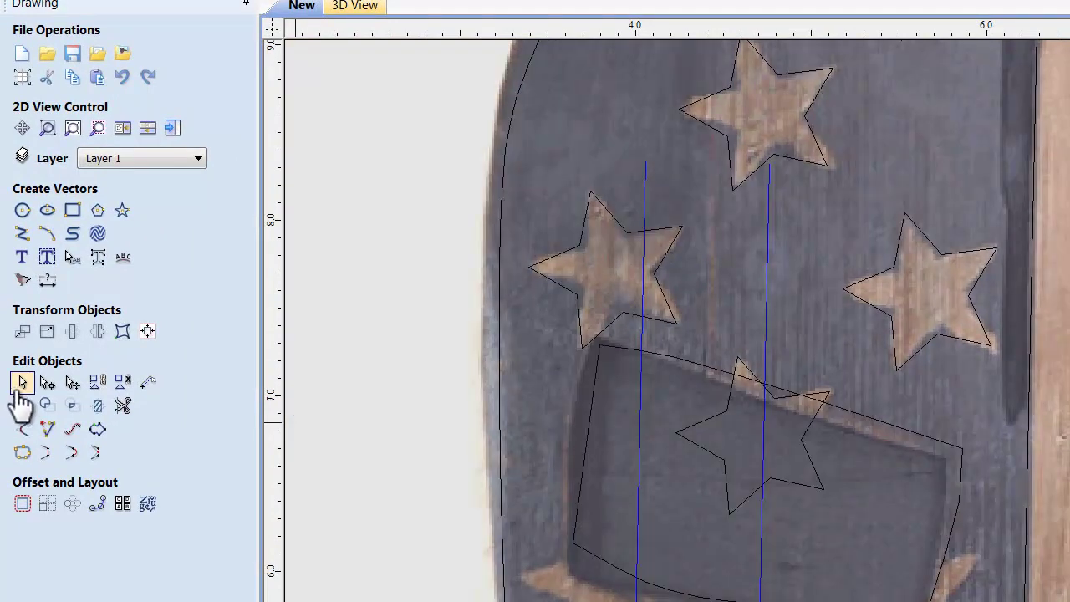
{"action": "left_click", "coordinate": [564, 290]}
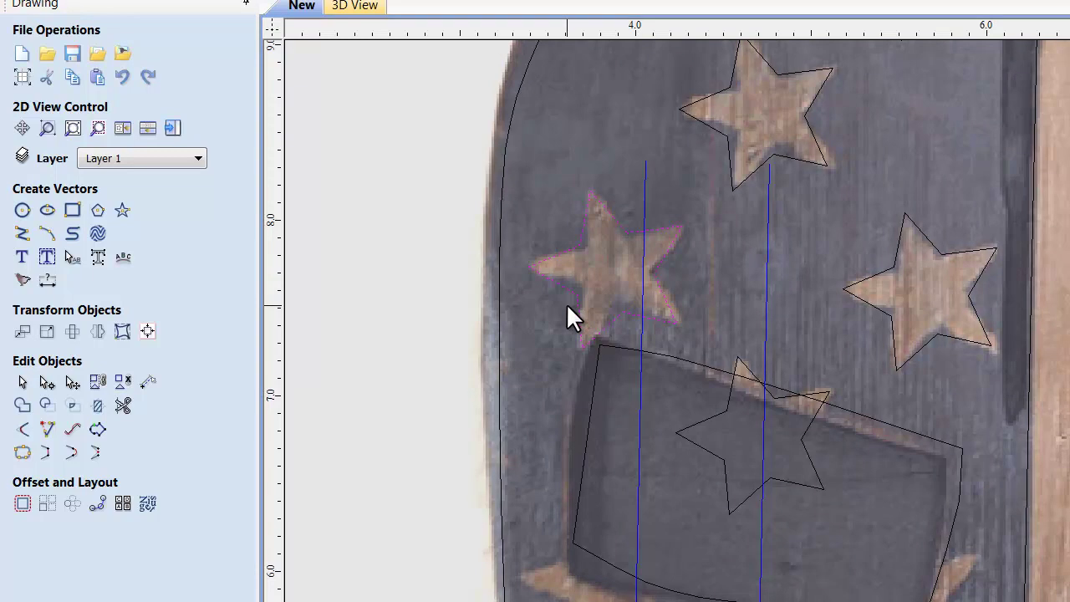
{"action": "left_click", "coordinate": [72, 382]}
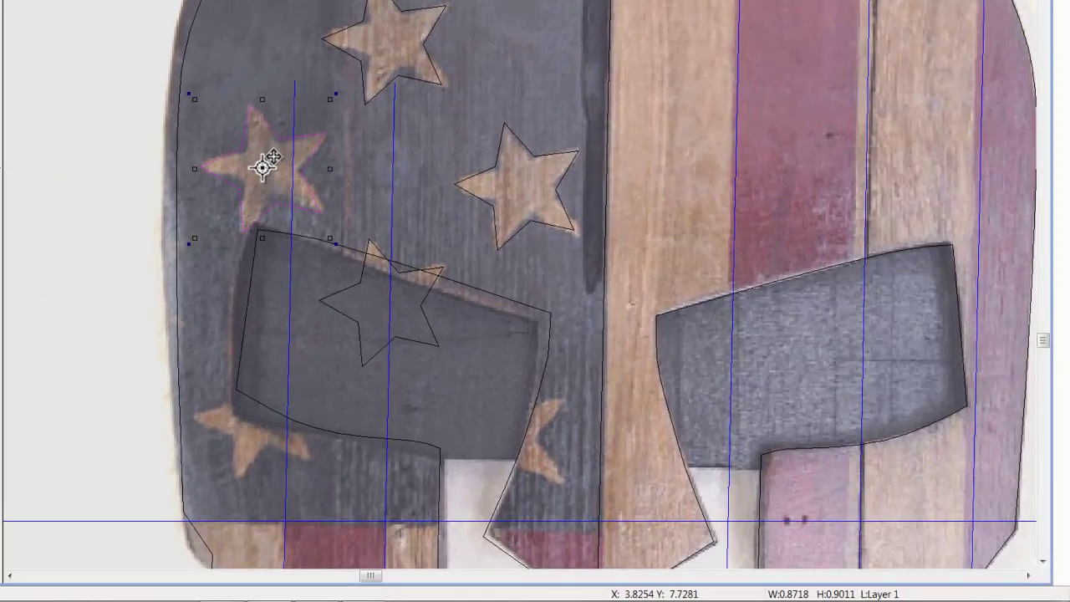
{"action": "left_click_drag", "start_coordinate": [262, 167], "coordinate": [255, 418]}
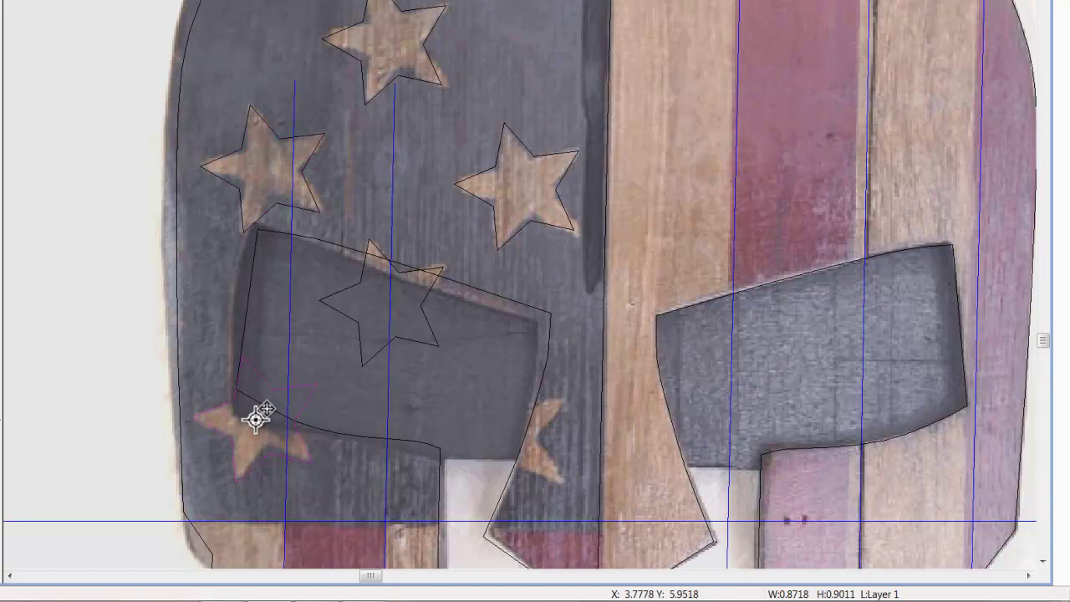
{"action": "left_click_drag", "start_coordinate": [256, 418], "coordinate": [501, 439]}
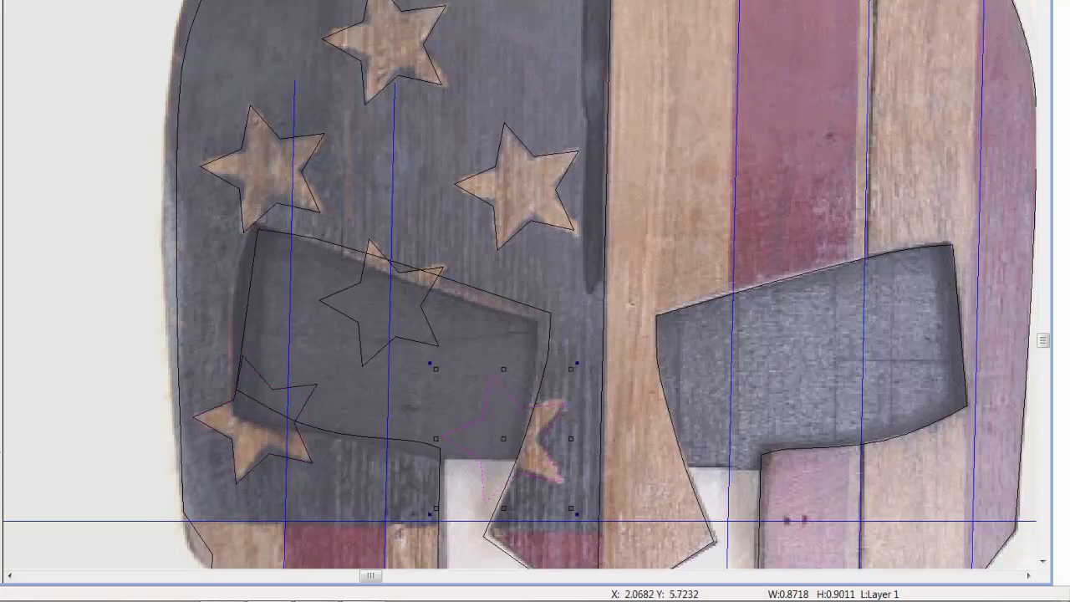
{"action": "key", "text": "Escape"}
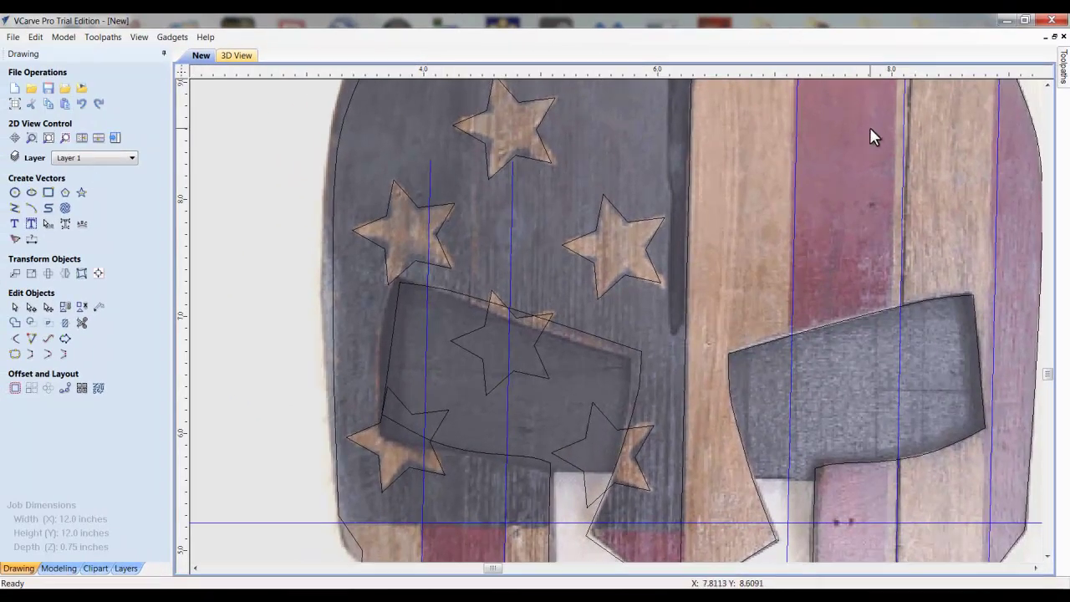
Hide the Bitmap Layer so that only the helmet vectors are displayed.
{"action": "scroll", "coordinate": [869, 127], "scroll_direction": "down", "scroll_amount": 5}
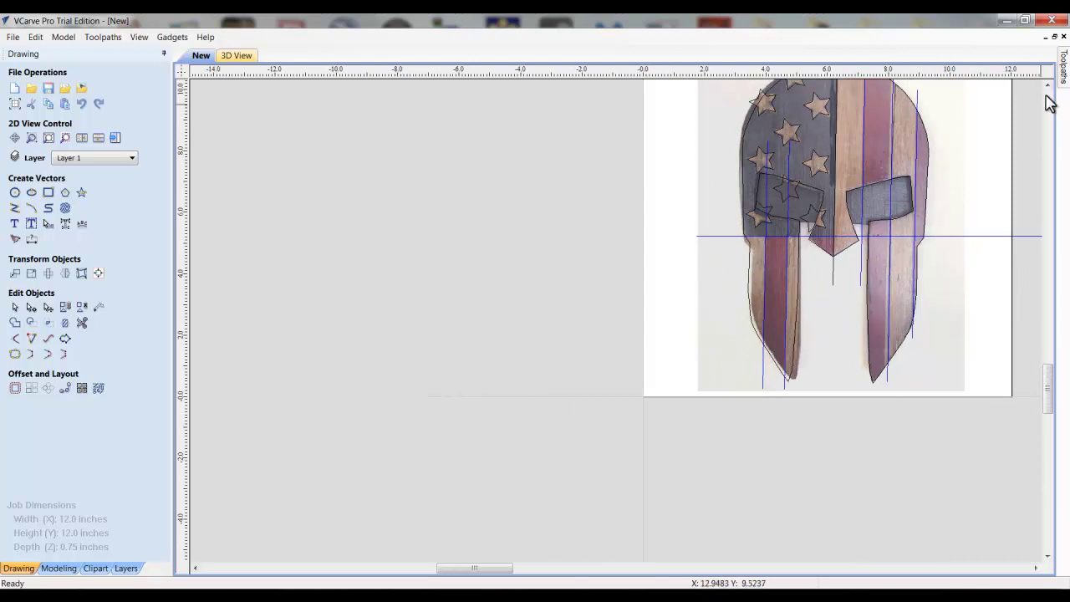
{"action": "left_click", "coordinate": [1048, 85]}
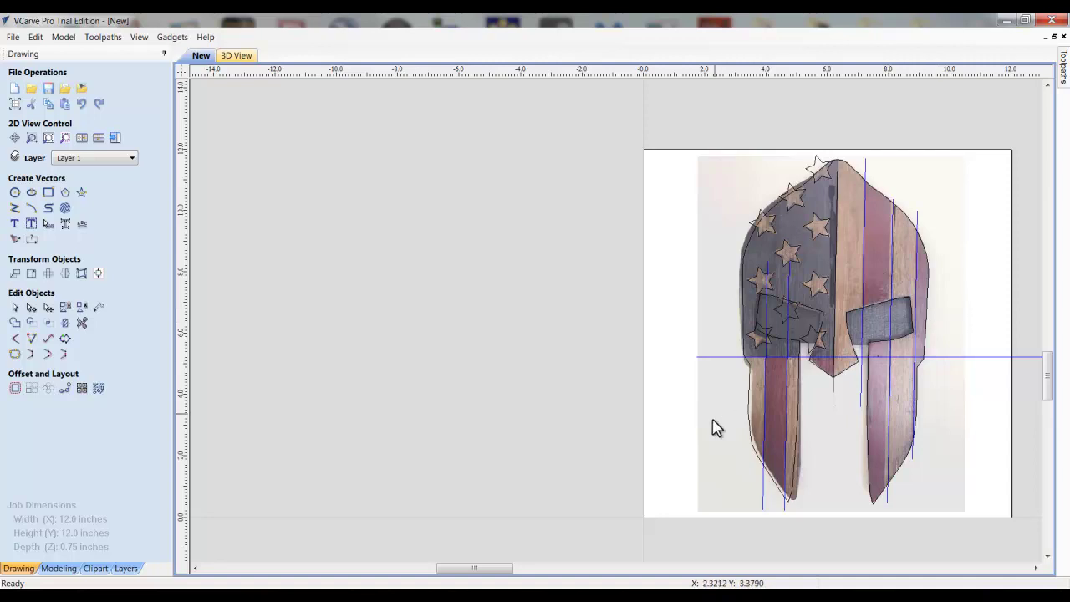
{"action": "left_click", "coordinate": [126, 567]}
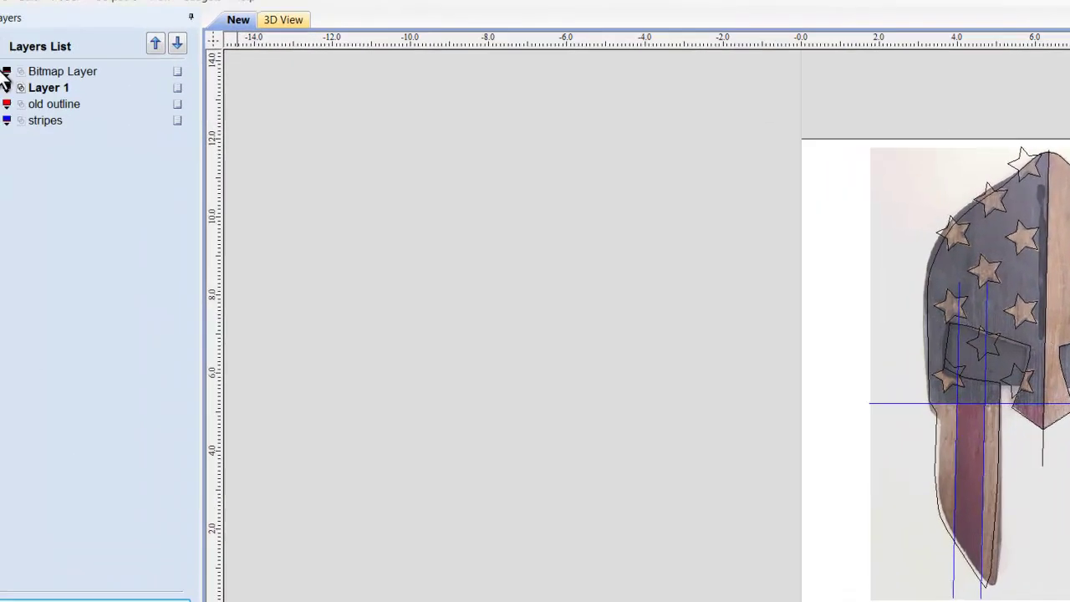
{"action": "left_click", "coordinate": [0, 86]}
Trim away the star portions outside the helmet outline and inside the left eye opening with Interactive Vector Trim.
{"action": "left_click", "coordinate": [34, 601]}
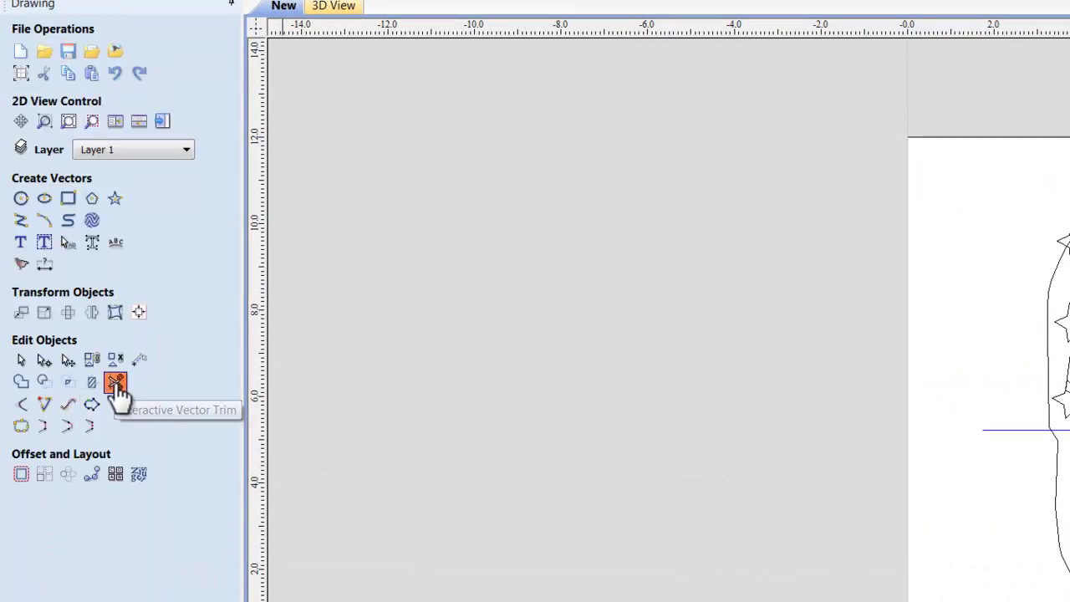
{"action": "left_click", "coordinate": [115, 383]}
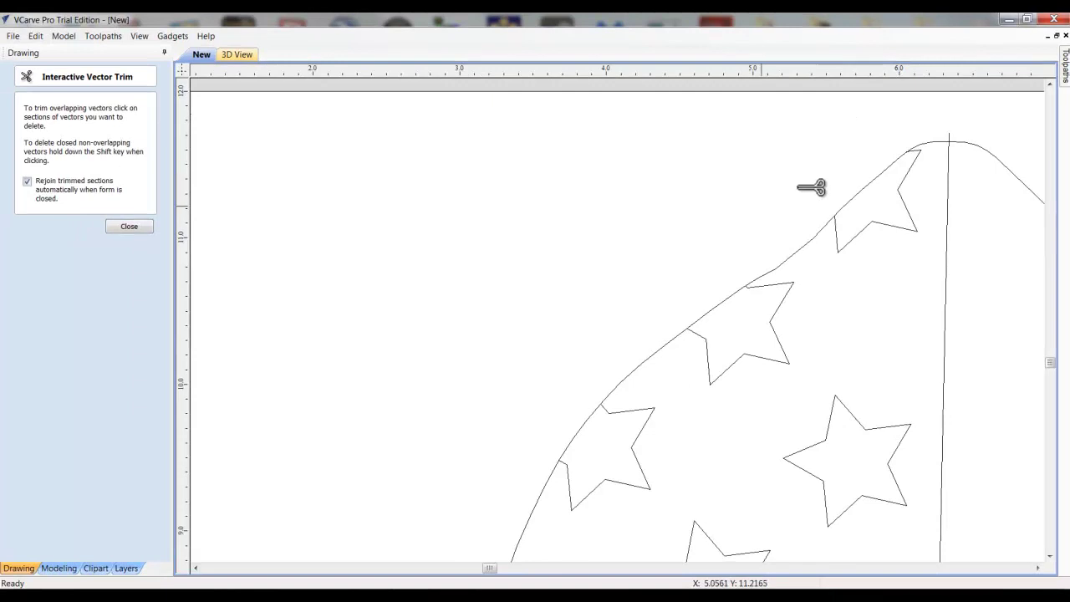
{"action": "left_click", "coordinate": [129, 226]}
Cut the two left cheek stripe lines at the horizontal line and delete their segments above it.
{"action": "scroll", "coordinate": [294, 429], "scroll_direction": "down", "scroll_amount": 5}
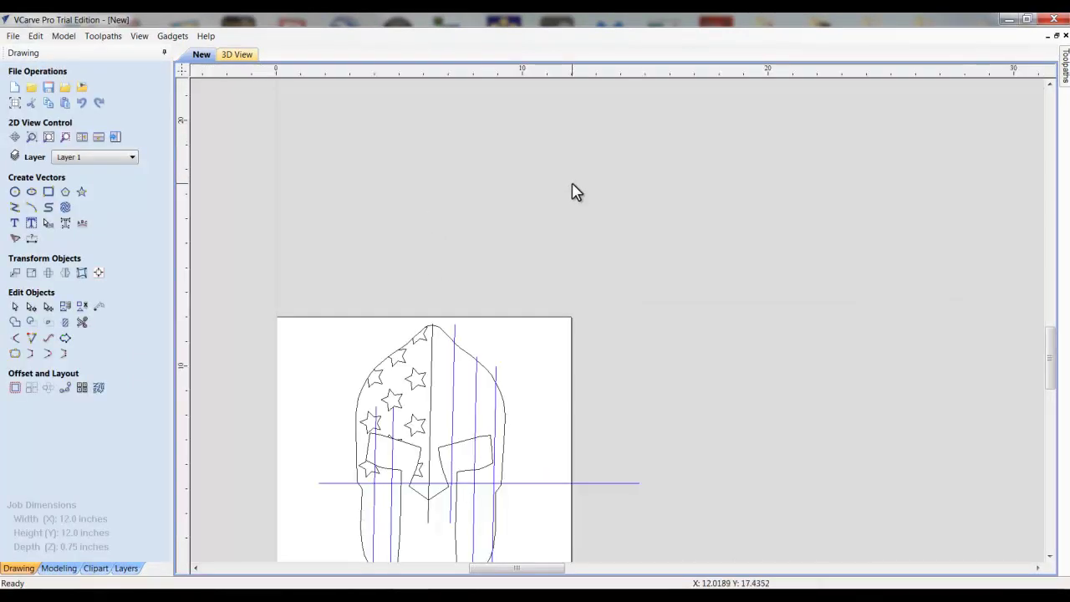
{"action": "scroll", "coordinate": [697, 245], "scroll_direction": "down", "scroll_amount": 2}
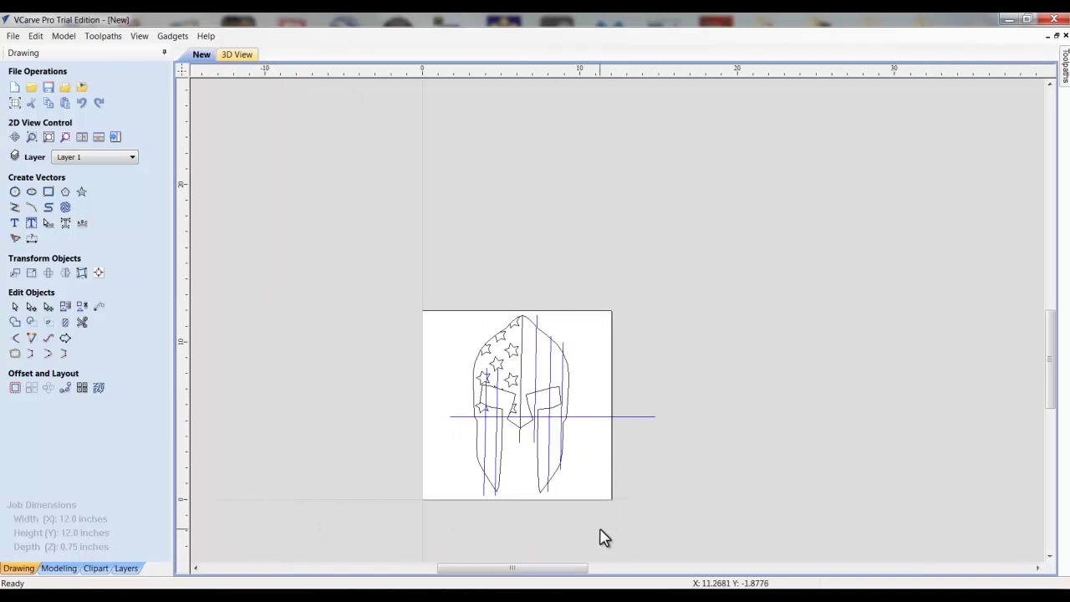
{"action": "scroll", "coordinate": [603, 537], "scroll_direction": "up", "scroll_amount": 3}
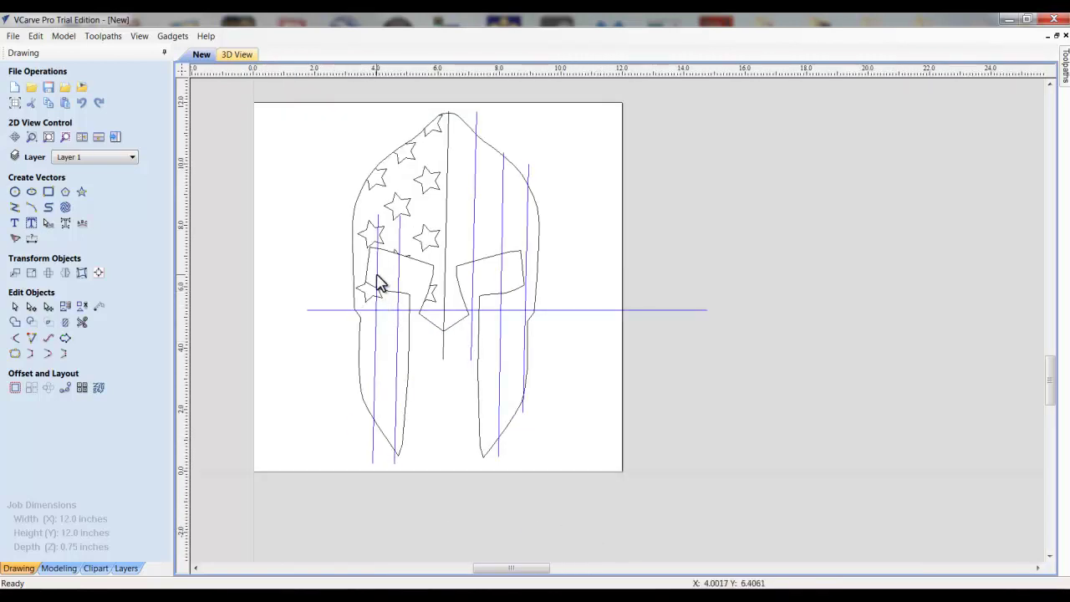
{"action": "scroll", "coordinate": [377, 285], "scroll_direction": "up", "scroll_amount": 2}
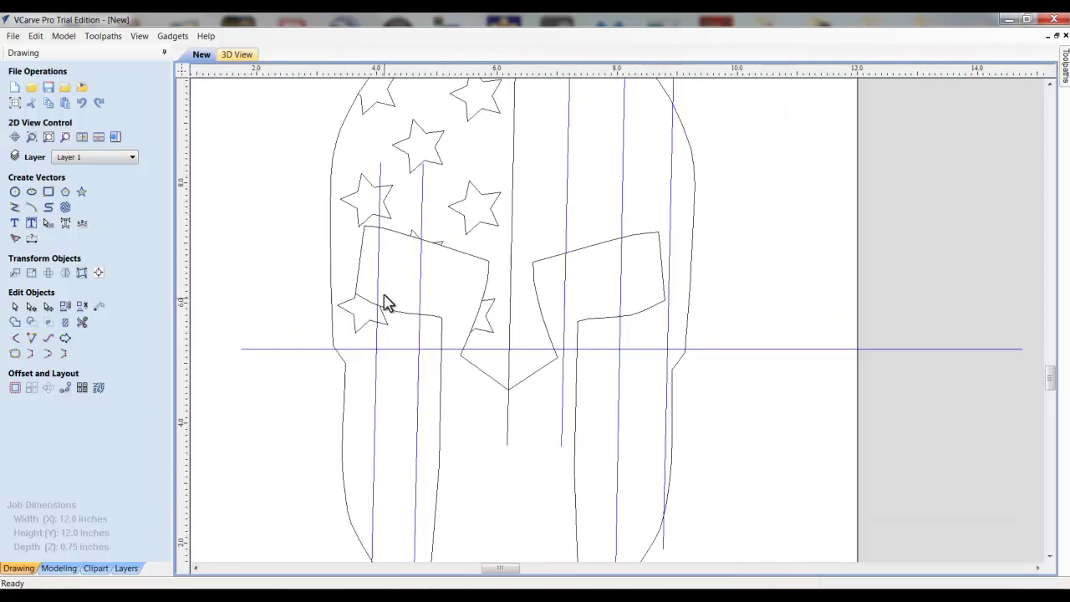
{"action": "left_click", "coordinate": [82, 321]}
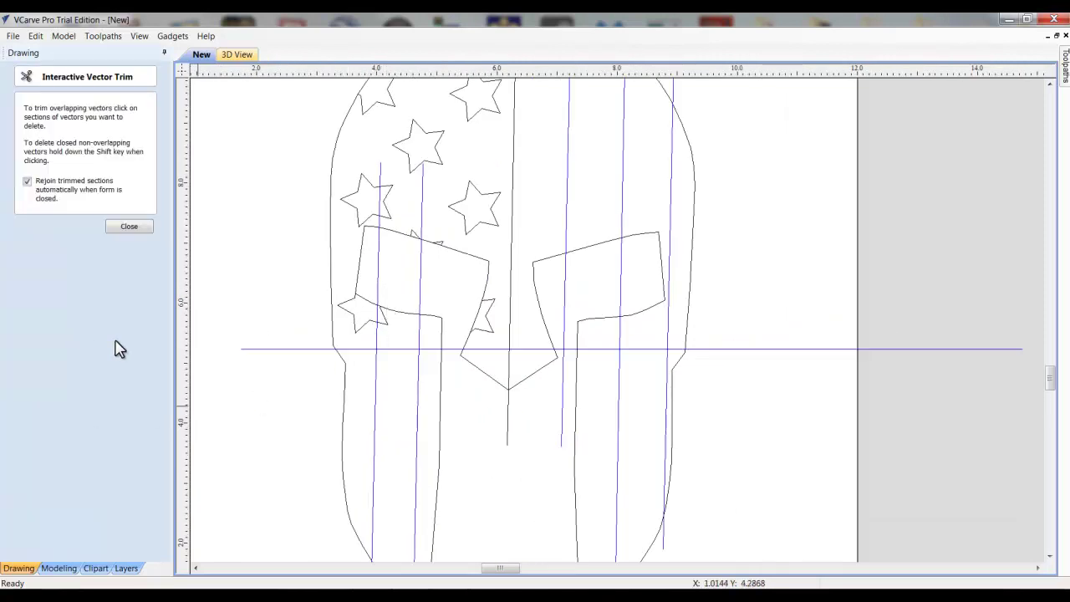
{"action": "left_click", "coordinate": [377, 340]}
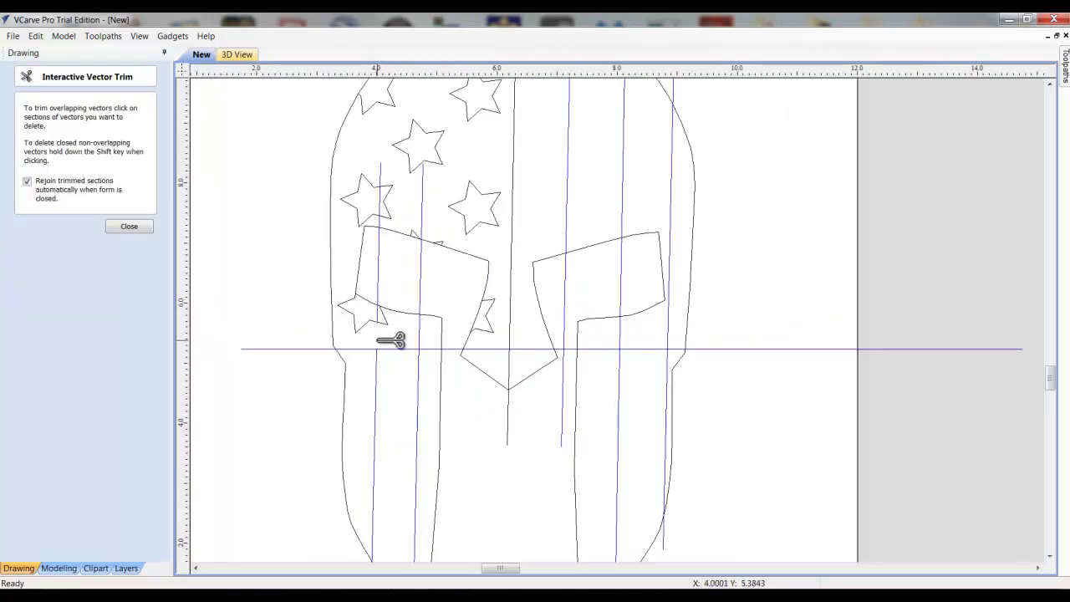
{"action": "left_click", "coordinate": [422, 338]}
{"action": "left_click", "coordinate": [127, 226]}
{"action": "left_click", "coordinate": [15, 310]}
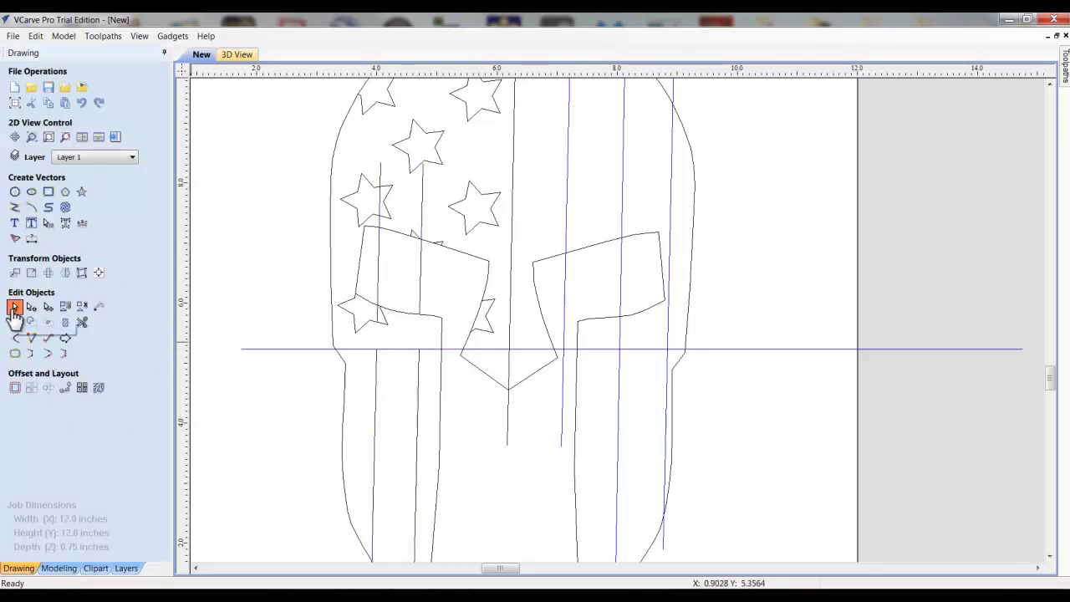
{"action": "left_click", "coordinate": [380, 264]}
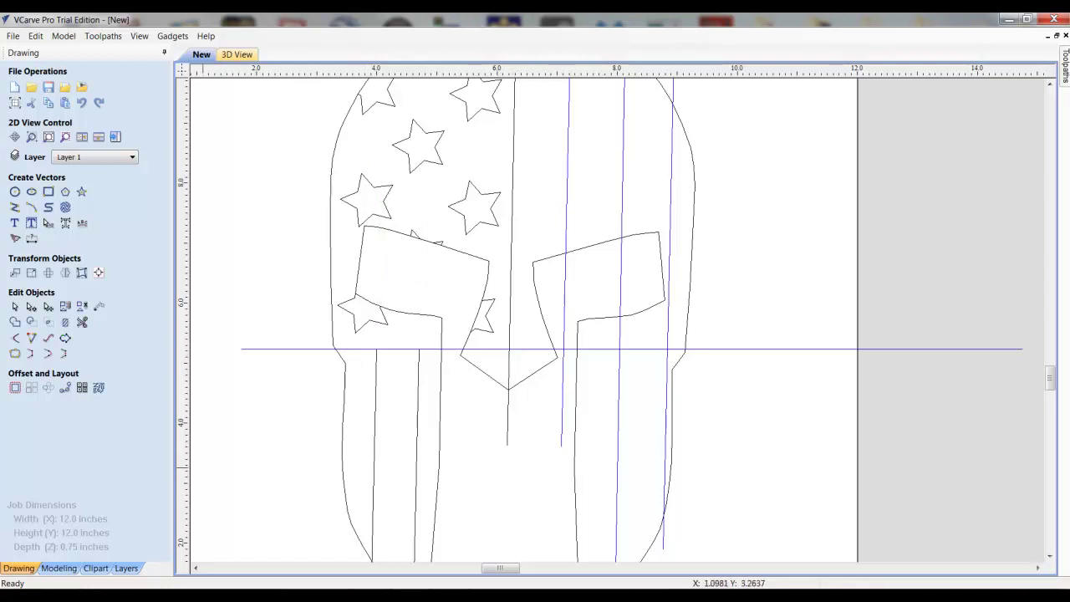
Trim the right-hand stripe lines inside the right eye opening and remove the inner stripe's leftover below it.
{"action": "left_click", "coordinate": [82, 322]}
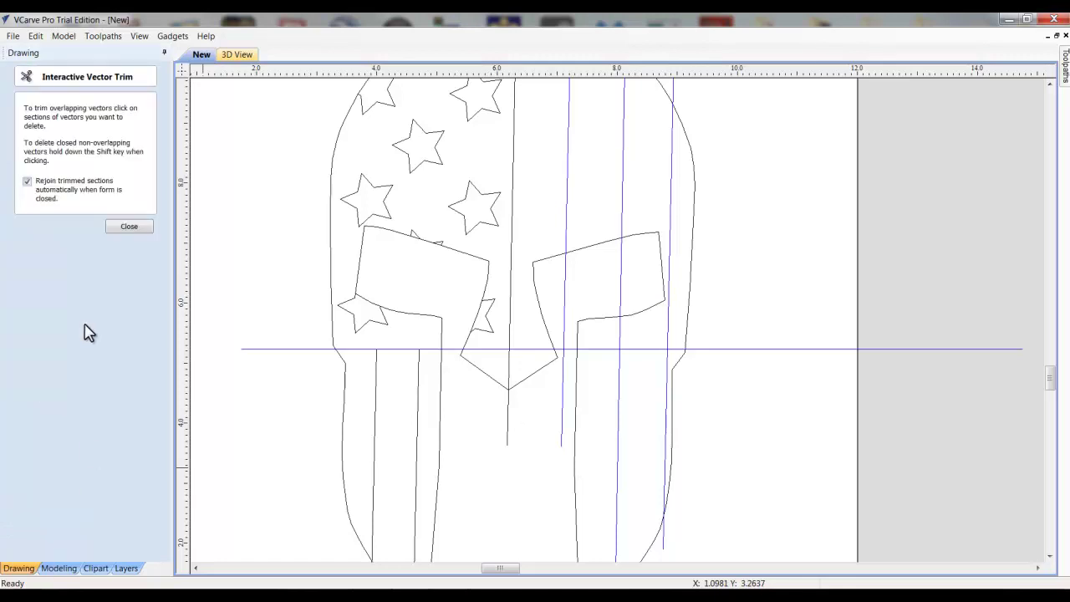
{"action": "left_click", "coordinate": [569, 274]}
{"action": "left_click", "coordinate": [621, 267]}
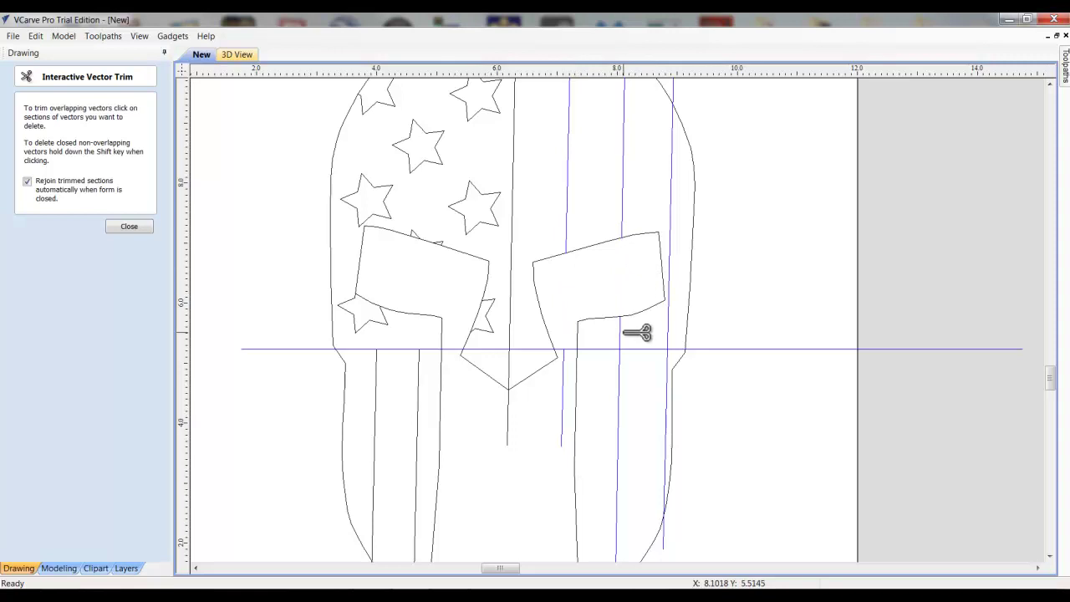
{"action": "left_click", "coordinate": [562, 400]}
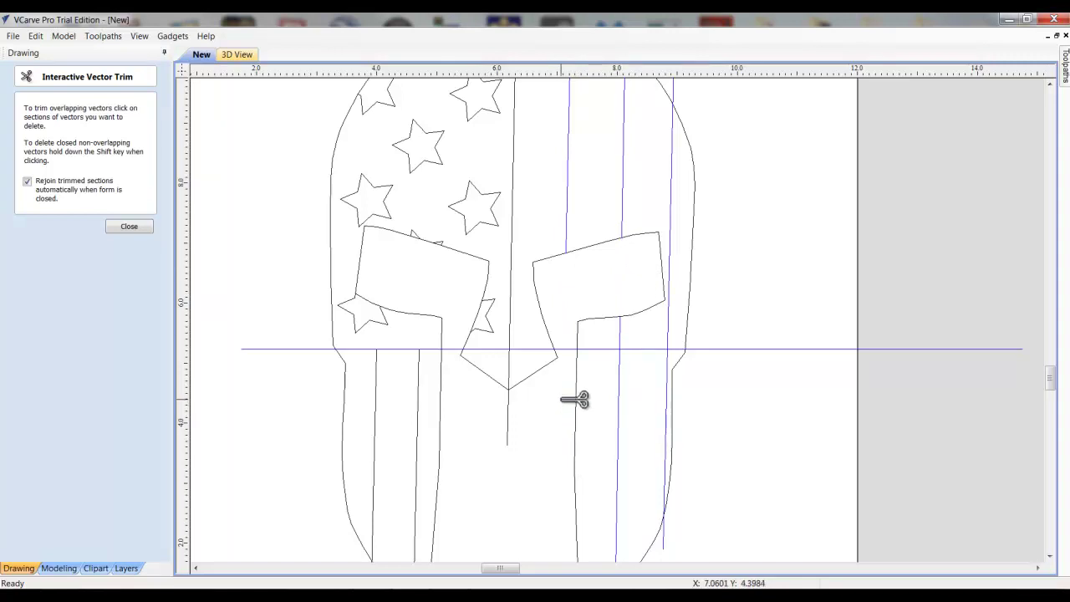
Trim the horizontal line so it spans only from the helmet's left edge to the centre line.
{"action": "left_click", "coordinate": [536, 349]}
{"action": "left_click", "coordinate": [718, 349]}
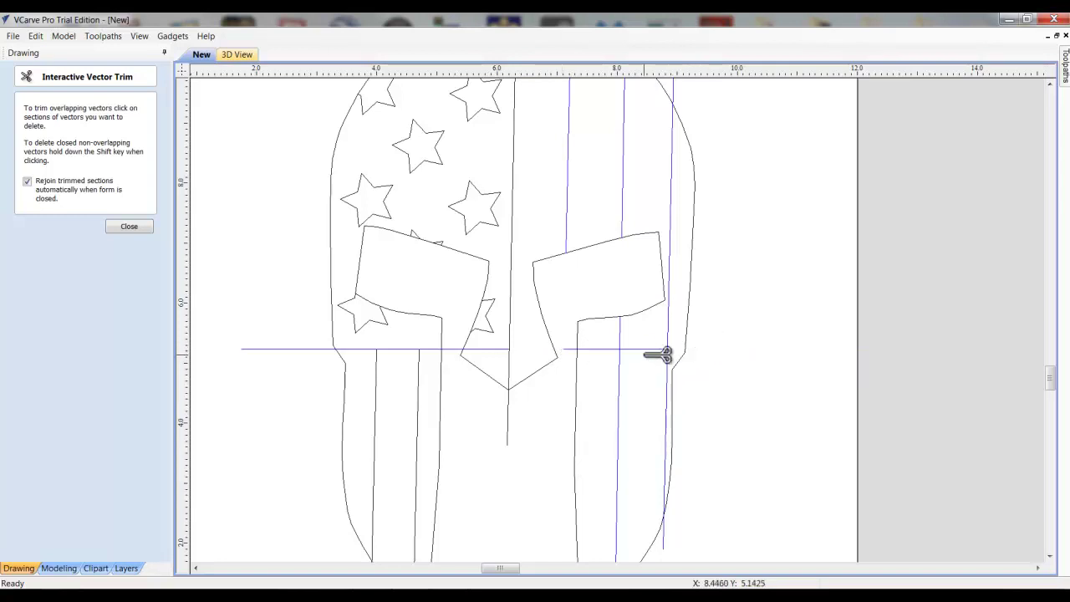
{"action": "left_click", "coordinate": [650, 349]}
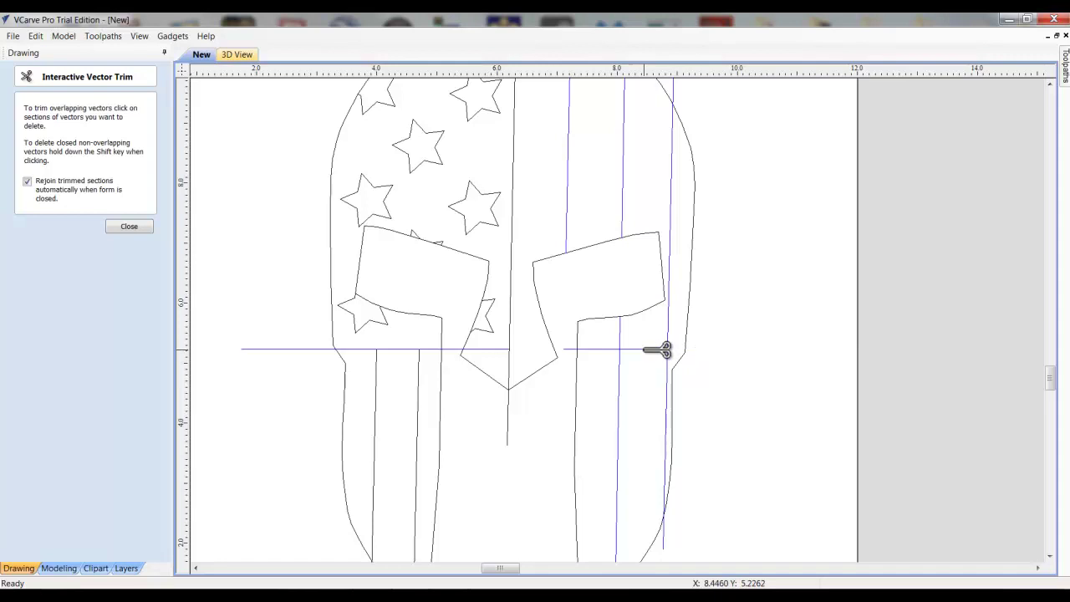
{"action": "left_click", "coordinate": [574, 349]}
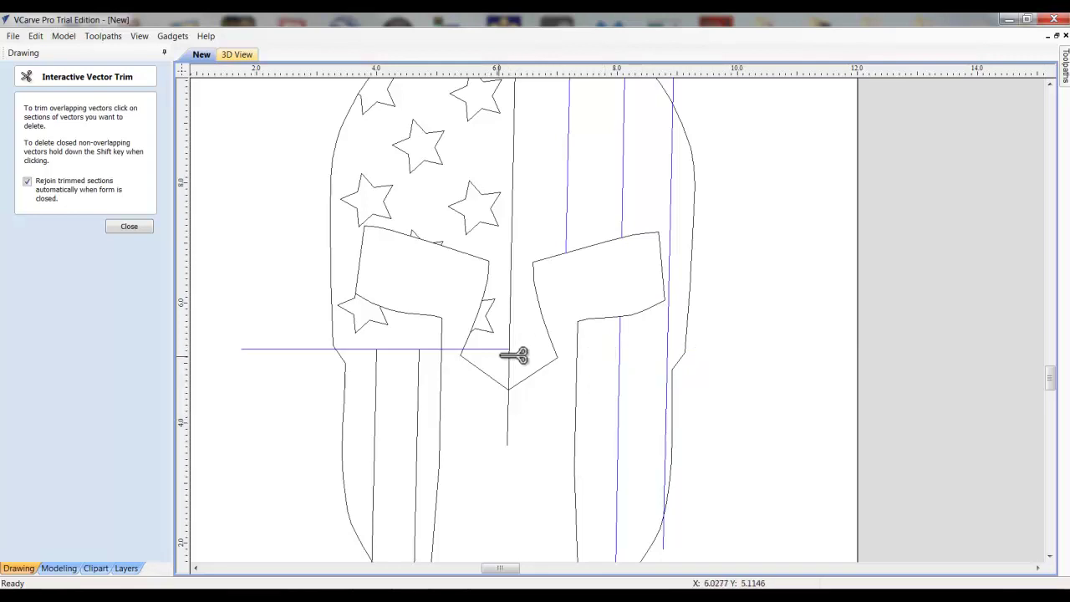
{"action": "left_click", "coordinate": [326, 350]}
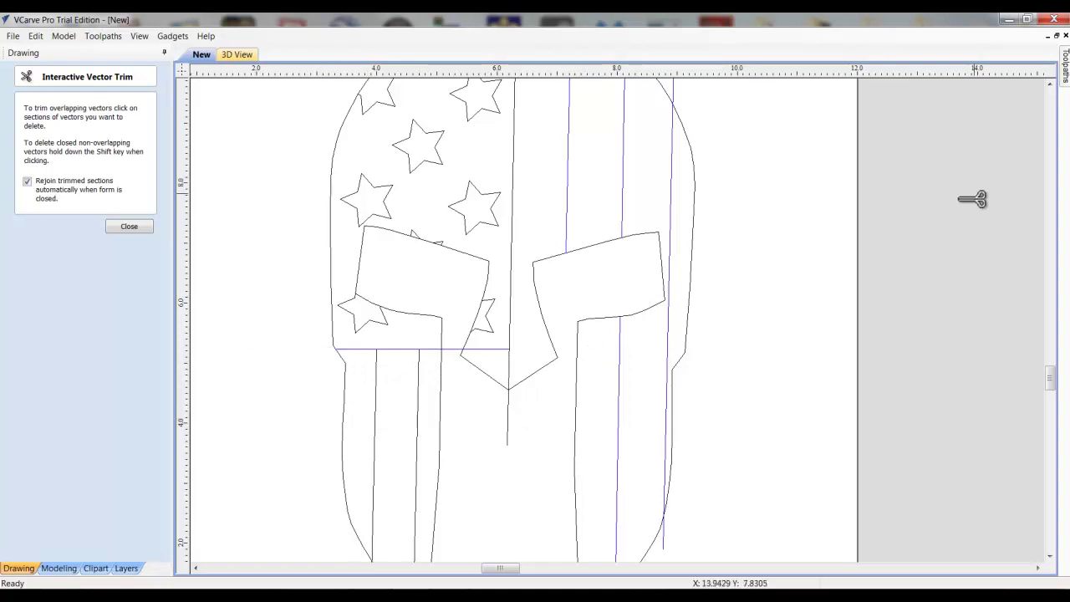
Trim the ends of the right-hand stripe lines that extend above the helmet dome.
{"action": "left_click", "coordinate": [1050, 85]}
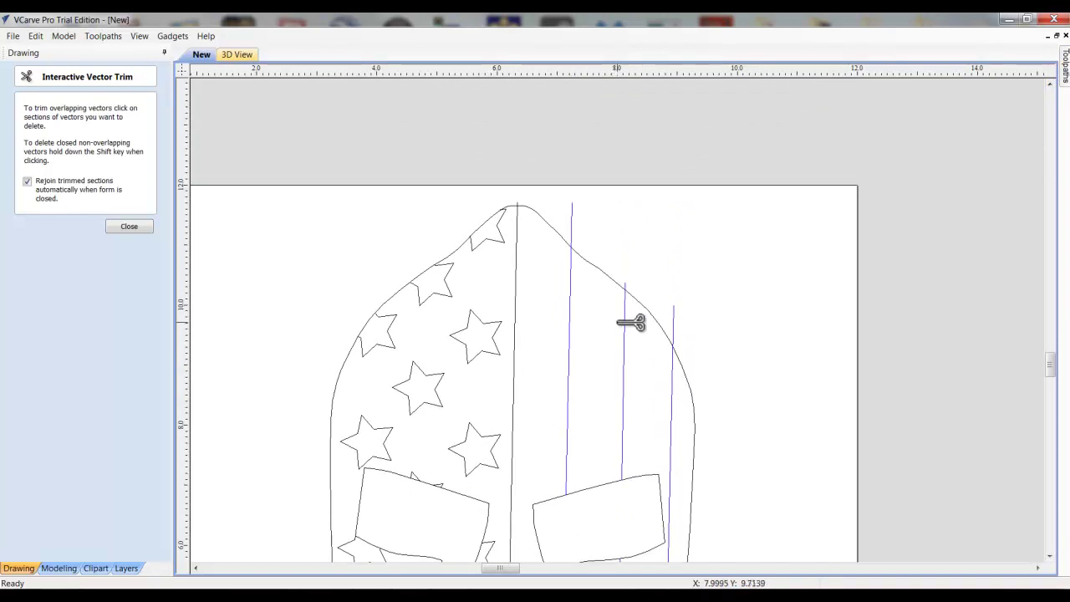
{"action": "left_click", "coordinate": [573, 225]}
{"action": "left_click", "coordinate": [673, 326]}
Trim the stripe line ends extending below both cheek guards and the centre line's tail below the nose tip.
{"action": "left_click_drag", "start_coordinate": [1050, 363], "coordinate": [1055, 390]}
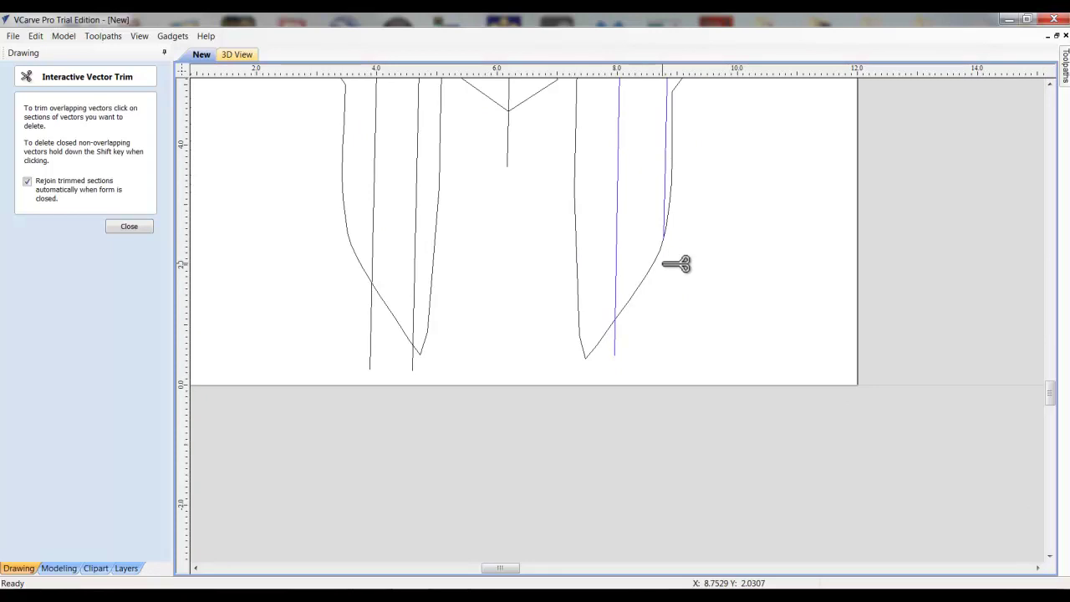
{"action": "left_click", "coordinate": [616, 345]}
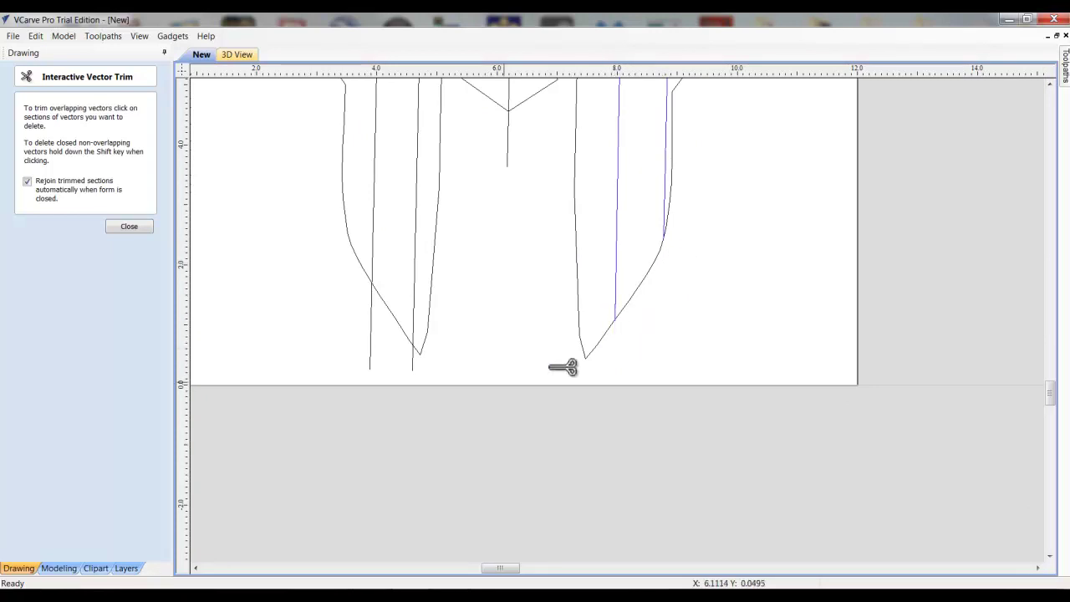
{"action": "left_click", "coordinate": [371, 348]}
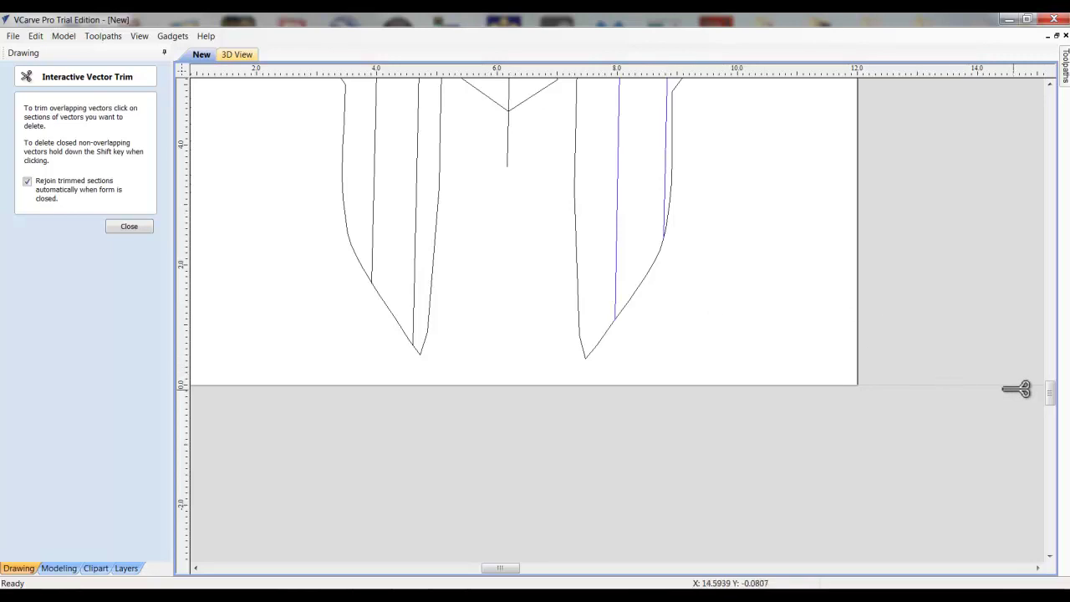
{"action": "mouse_move", "coordinate": [1051, 401]}
{"action": "left_mouse_down"}
{"action": "mouse_move", "coordinate": [1050, 370]}
{"action": "mouse_move", "coordinate": [1049, 390]}
{"action": "mouse_move", "coordinate": [1048, 380]}
{"action": "left_mouse_up"}
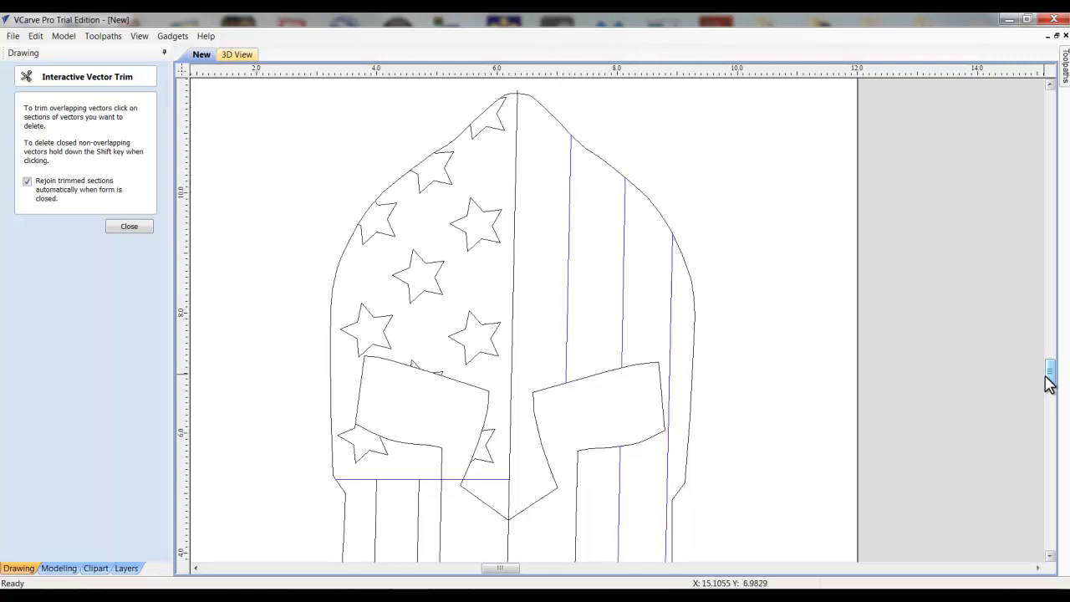
{"action": "left_click", "coordinate": [507, 537]}
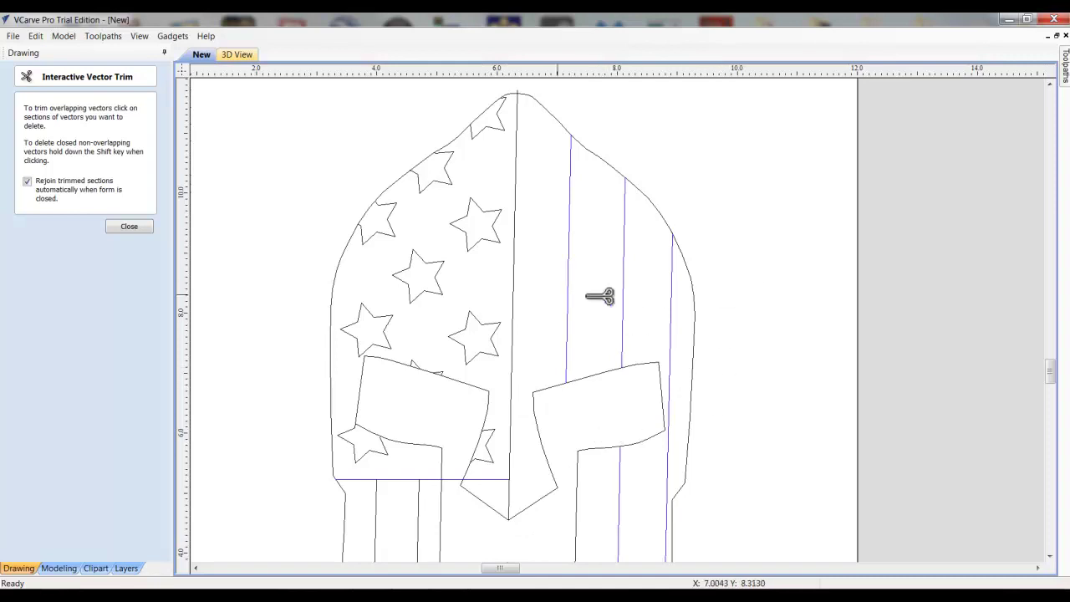
Close the trim tool and toggle the Bitmap Layer's visibility to compare the trimmed helmet vectors with the photo.
{"action": "left_click", "coordinate": [130, 227]}
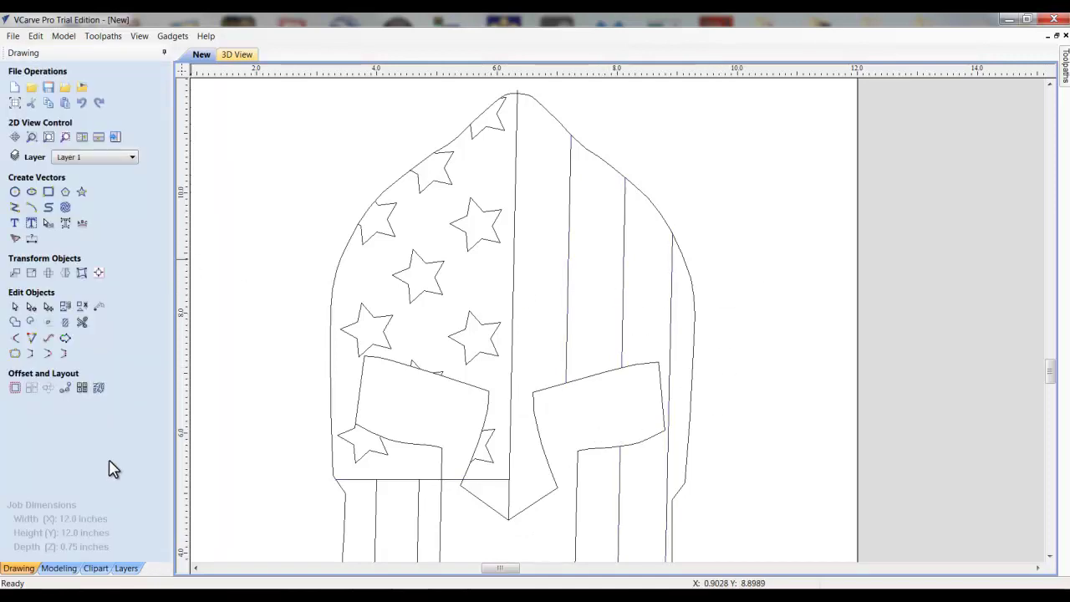
{"action": "left_click", "coordinate": [125, 569]}
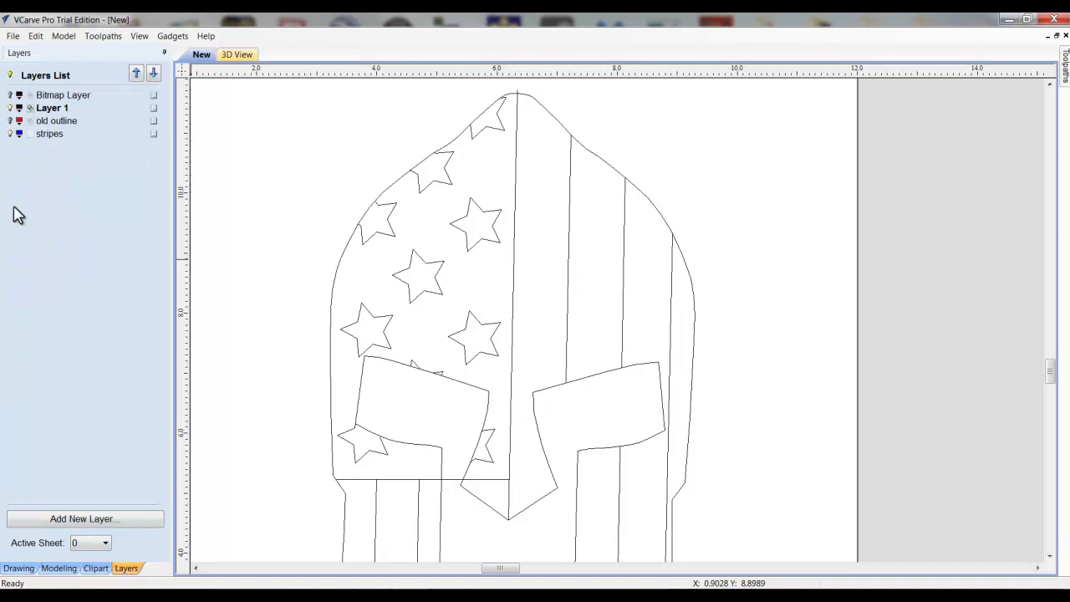
{"action": "left_click", "coordinate": [10, 95]}
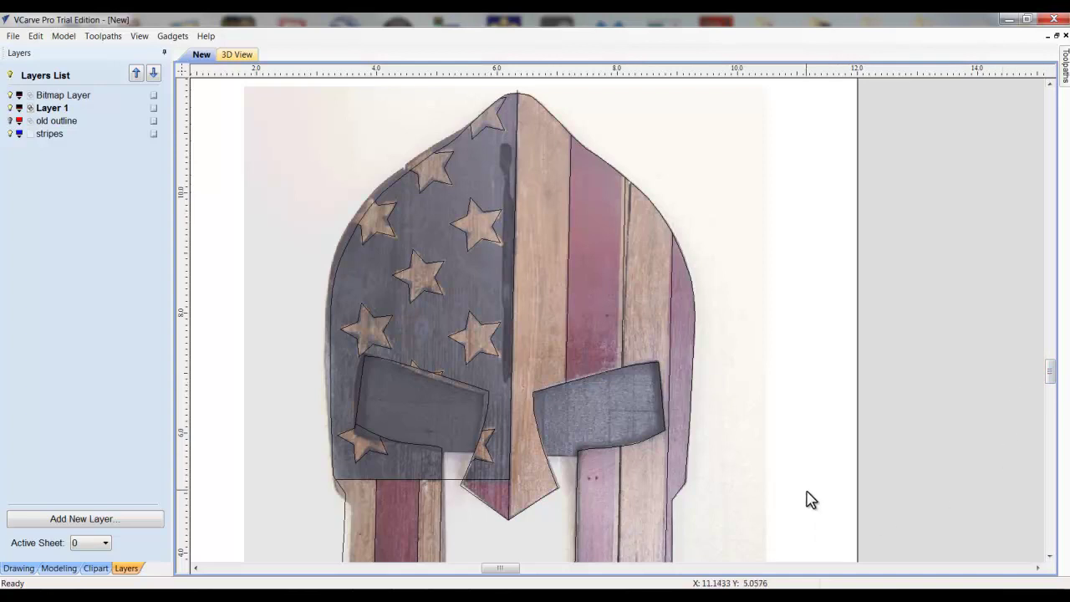
{"action": "scroll", "coordinate": [879, 471], "scroll_direction": "down", "scroll_amount": 4}
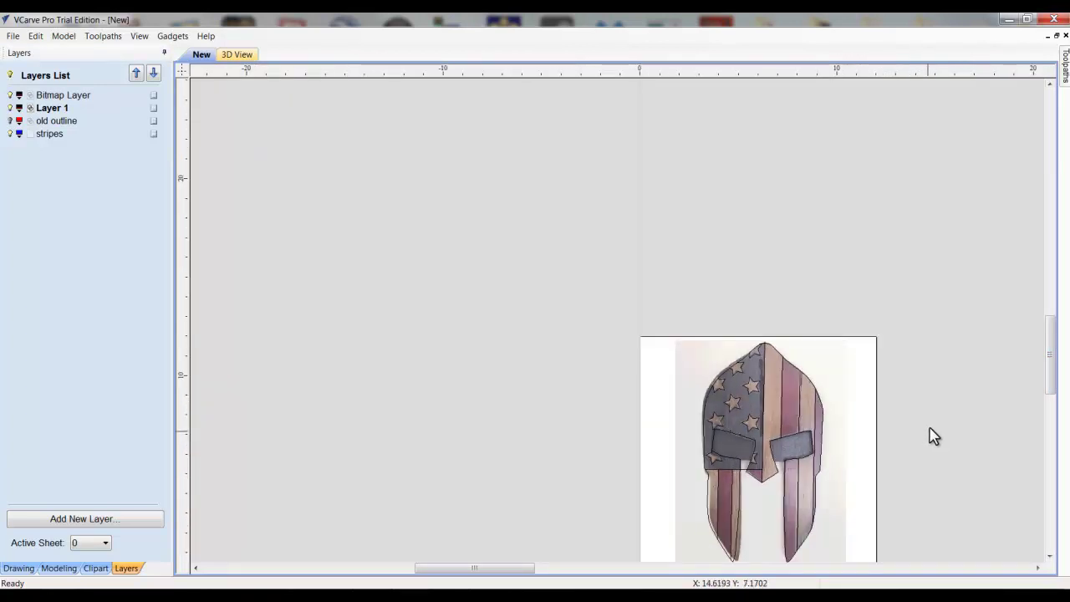
{"action": "left_click_drag", "start_coordinate": [1050, 370], "coordinate": [1051, 389]}
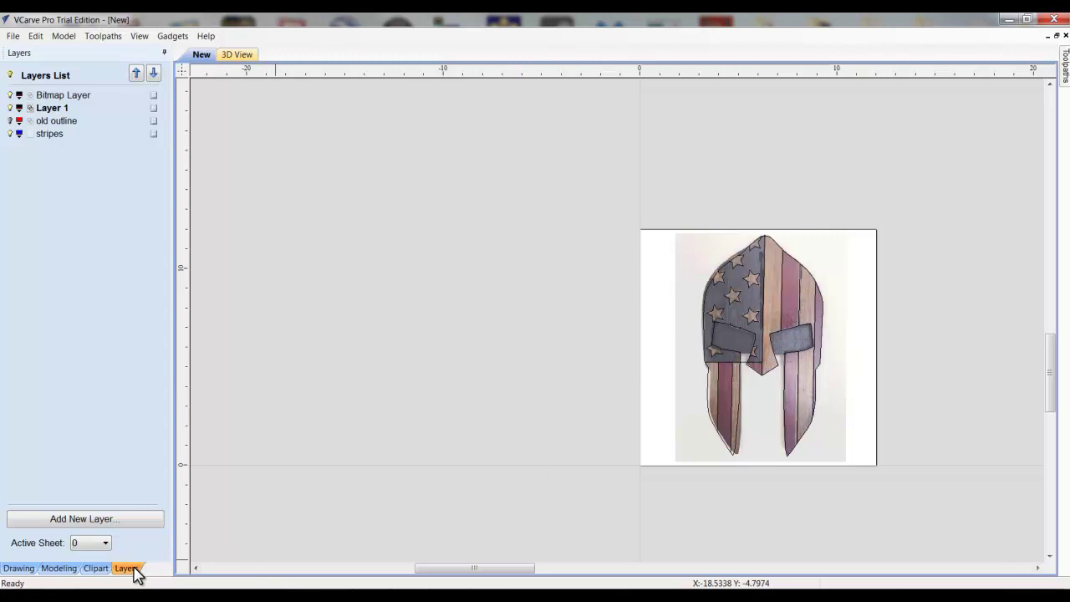
{"action": "left_click", "coordinate": [10, 96]}
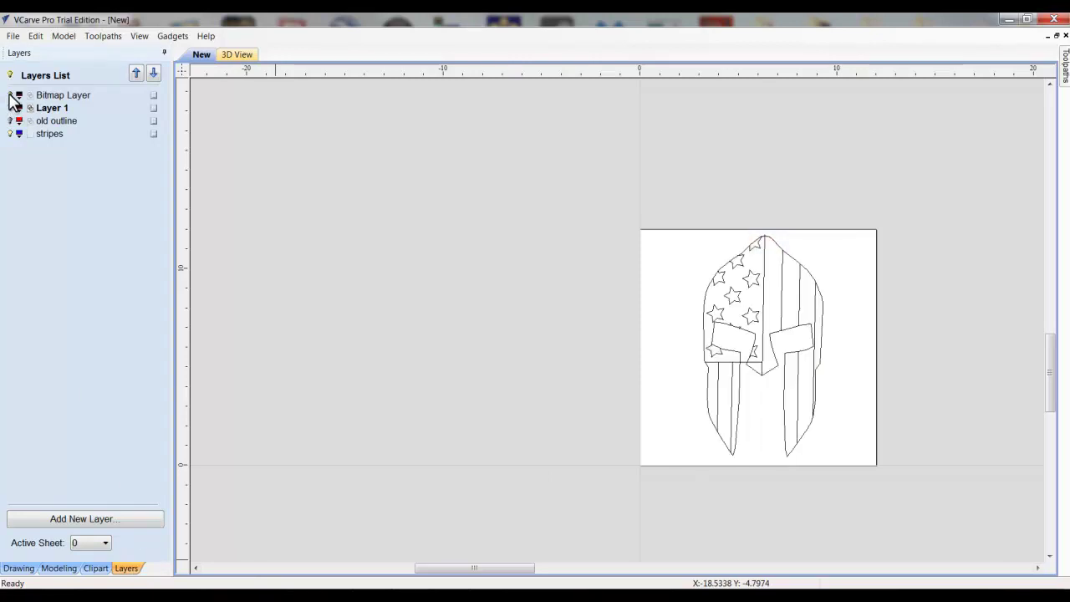
{"action": "left_click", "coordinate": [10, 95]}
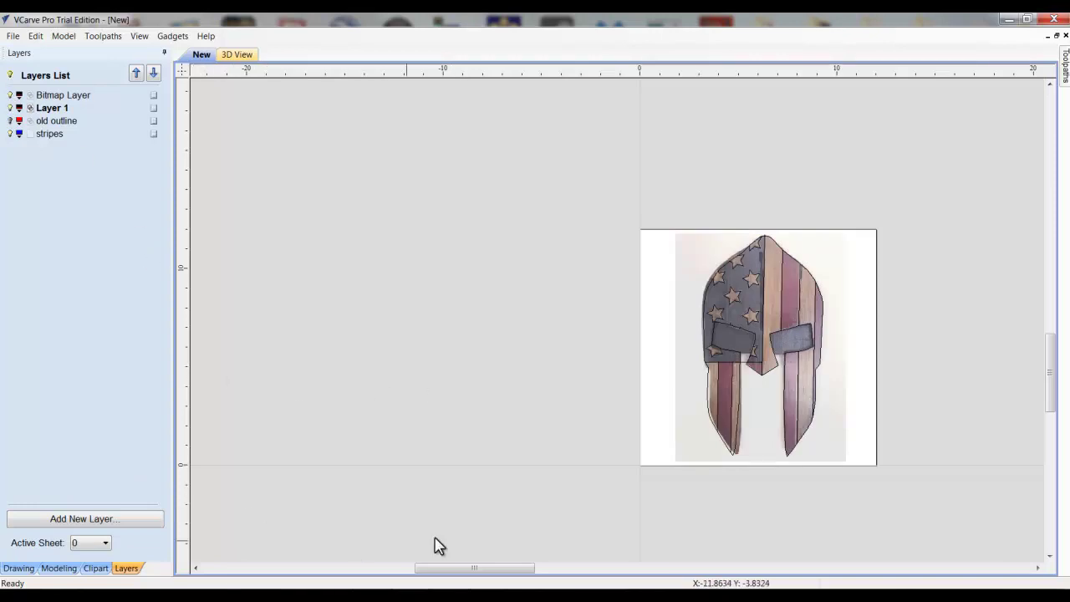
Trim the piece of the horizontal line crossing the gap between the left cheek guard and the nose guard.
{"action": "scroll", "coordinate": [745, 387], "scroll_direction": "up", "scroll_amount": 5}
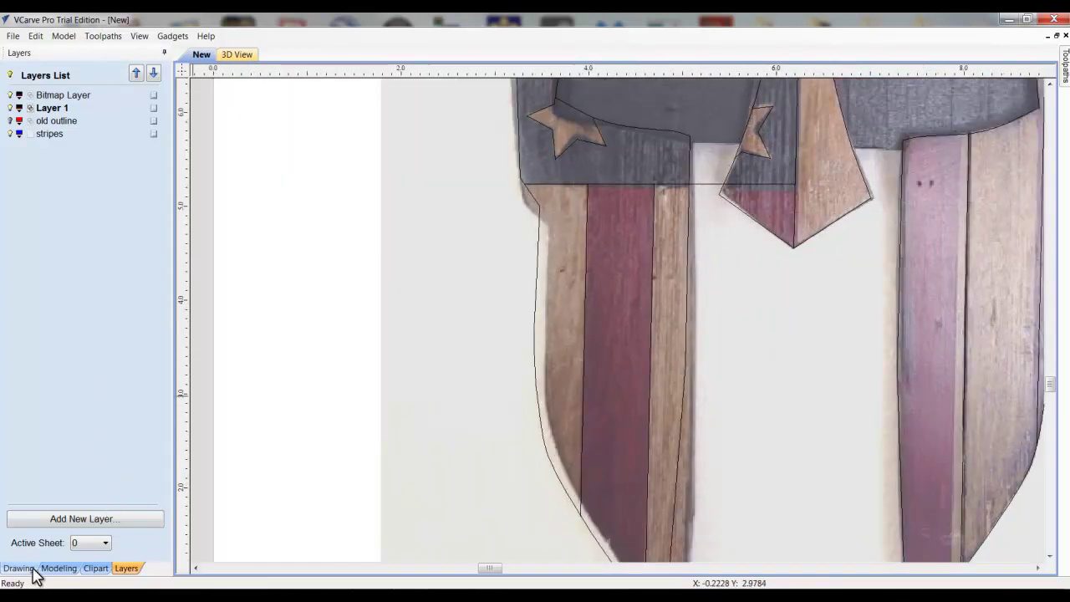
{"action": "left_click", "coordinate": [19, 569]}
{"action": "left_click", "coordinate": [82, 322]}
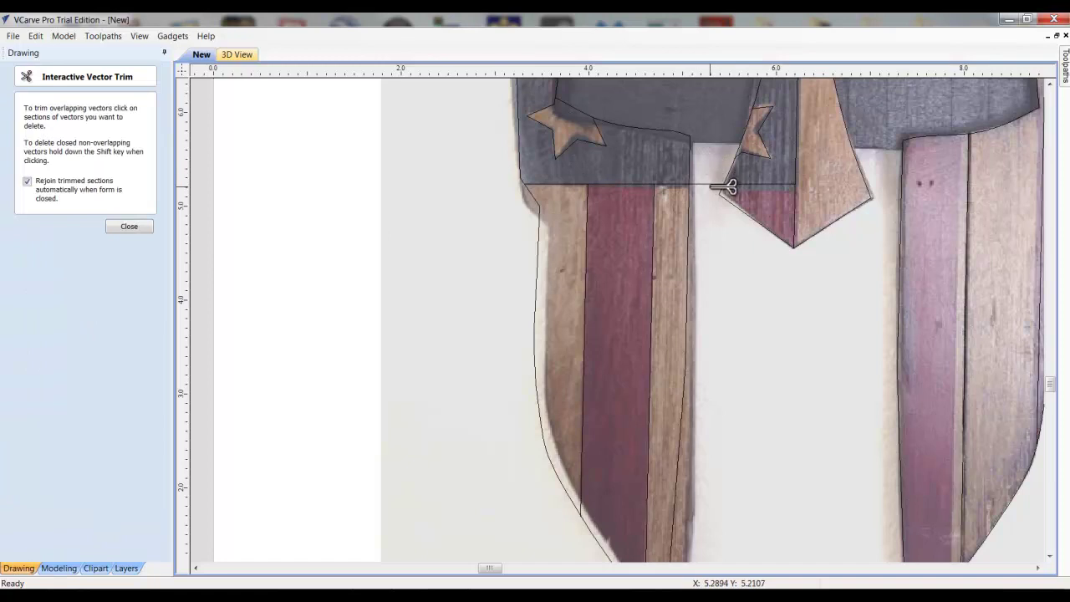
{"action": "scroll", "coordinate": [639, 338], "scroll_direction": "down", "scroll_amount": 5}
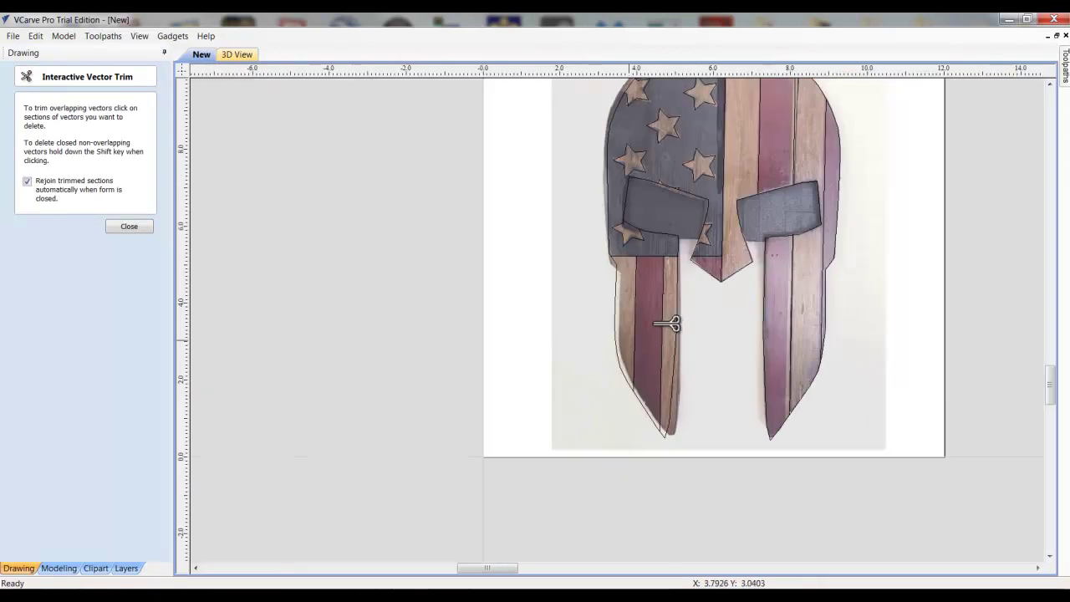
{"action": "scroll", "coordinate": [493, 410], "scroll_direction": "down", "scroll_amount": 1}
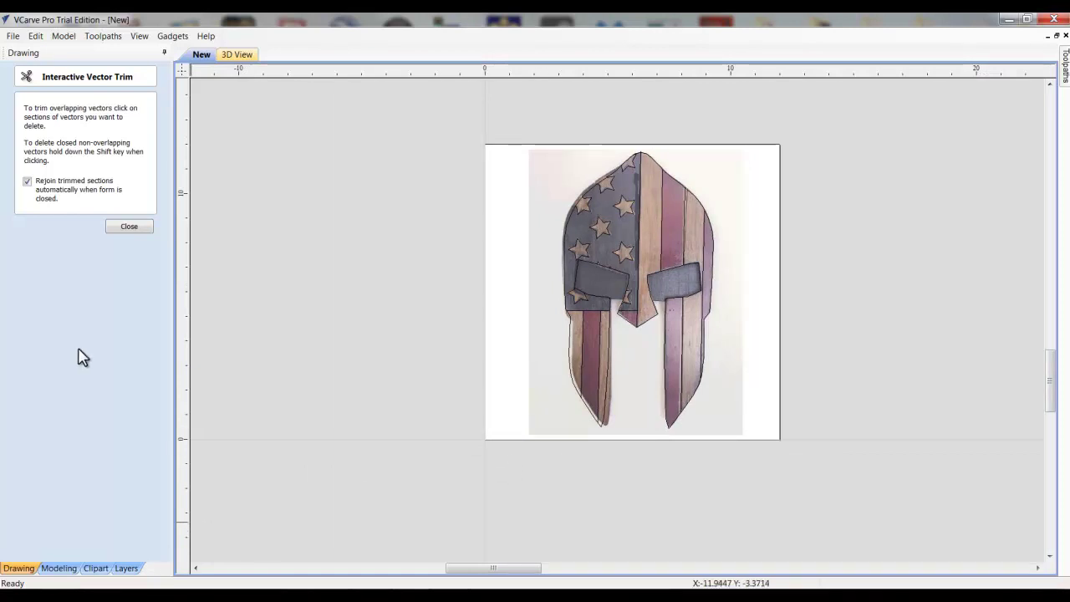
{"action": "left_click", "coordinate": [129, 227]}
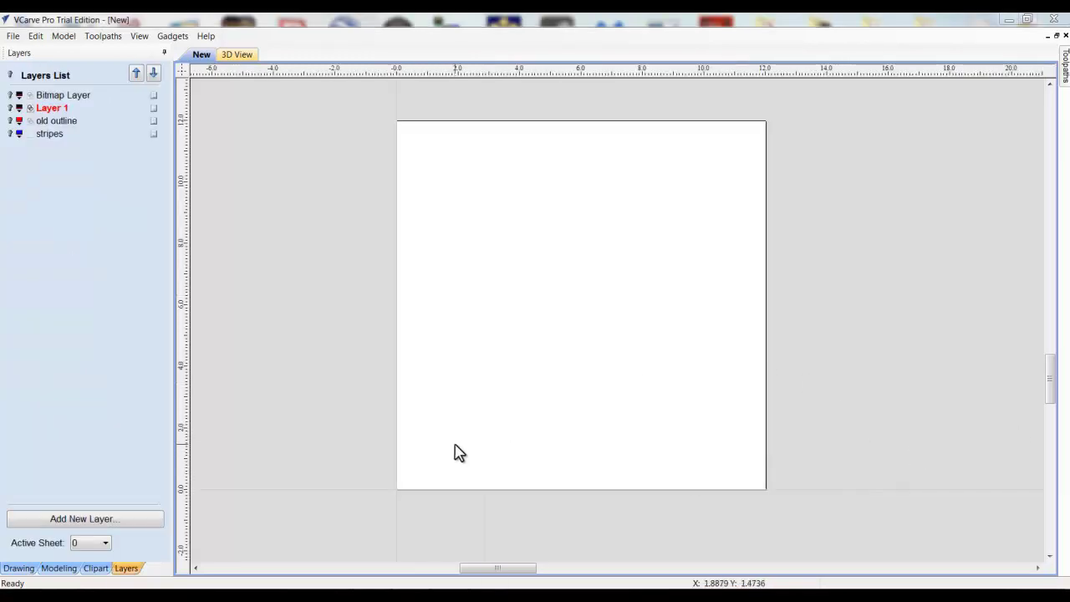
Review the photo, new vectors and old outline by switching layers on and off, leaving only Layer 1 and stripes shown.
{"action": "left_click", "coordinate": [10, 95]}
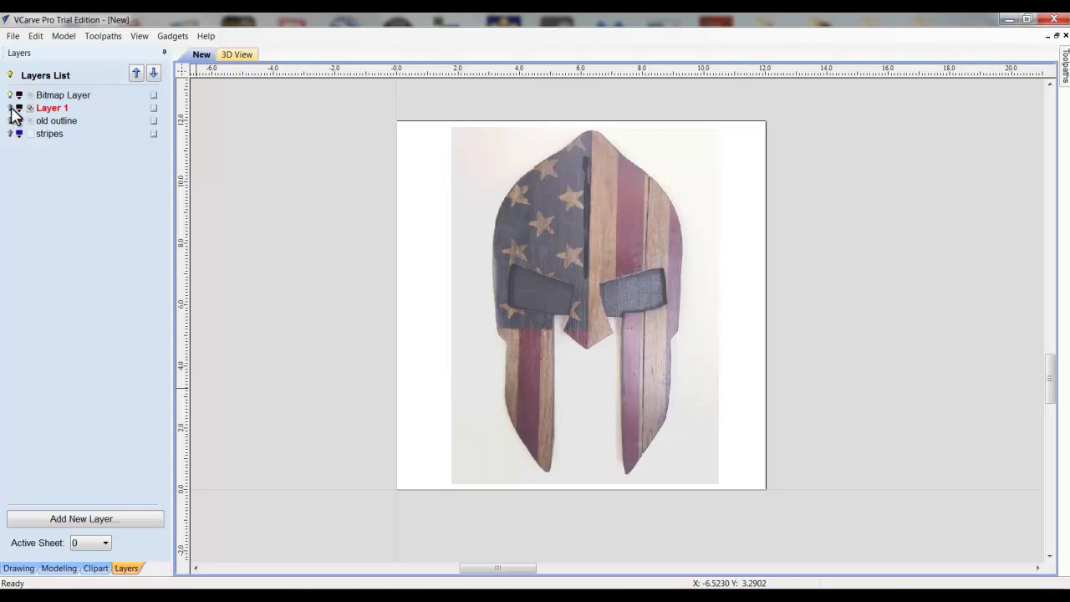
{"action": "left_click", "coordinate": [11, 109]}
{"action": "left_click", "coordinate": [11, 108]}
{"action": "left_click", "coordinate": [11, 121]}
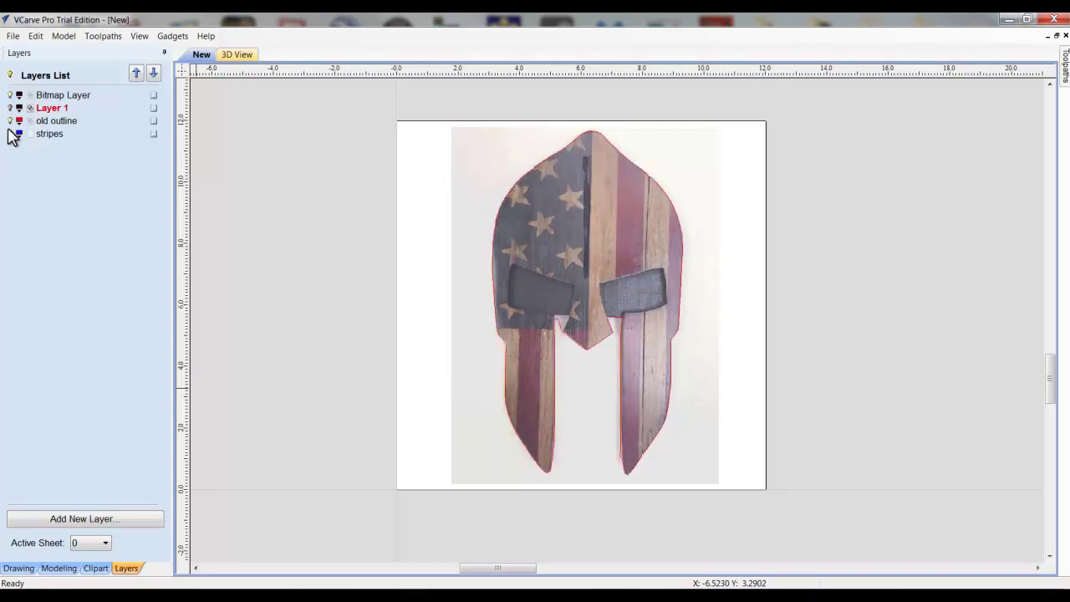
{"action": "left_click", "coordinate": [11, 121]}
{"action": "left_click", "coordinate": [11, 109]}
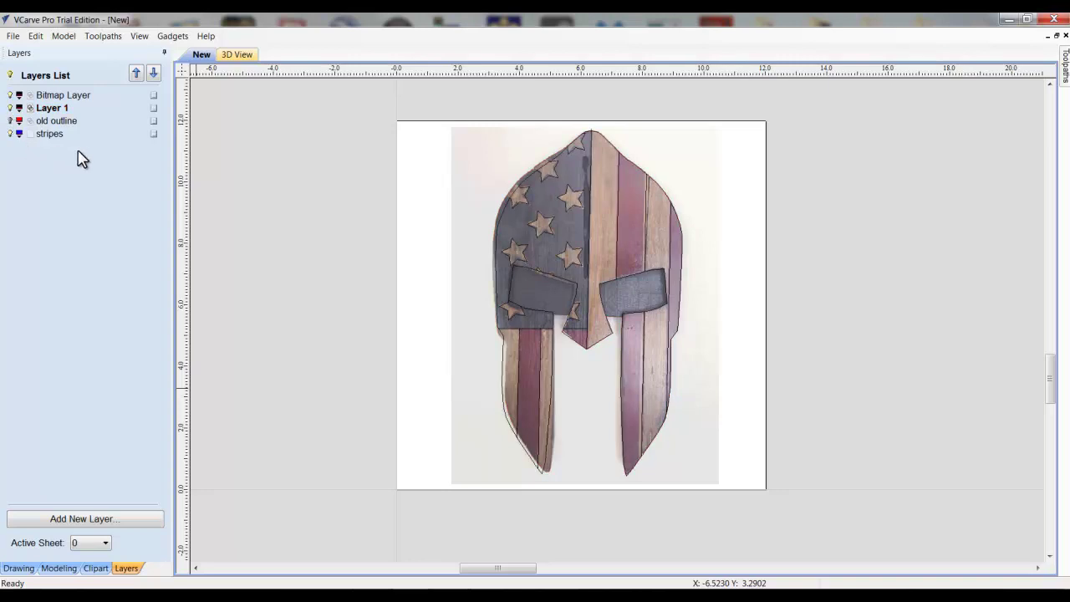
{"action": "left_click", "coordinate": [15, 96]}
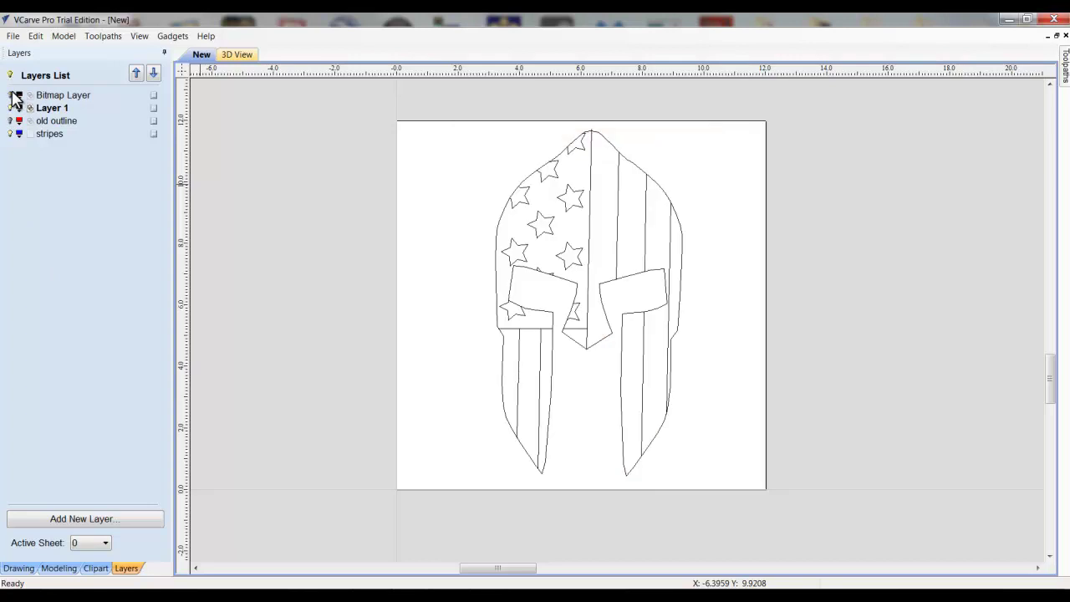